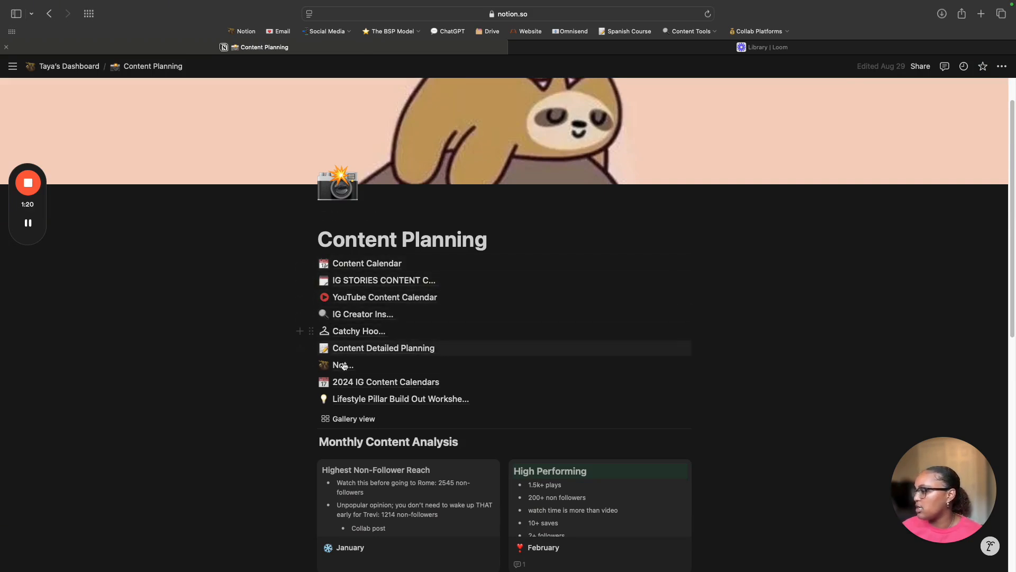
# Return to the main dashboard and look through its Brand + Products and Collabs pages.
pyautogui.click(72, 65)
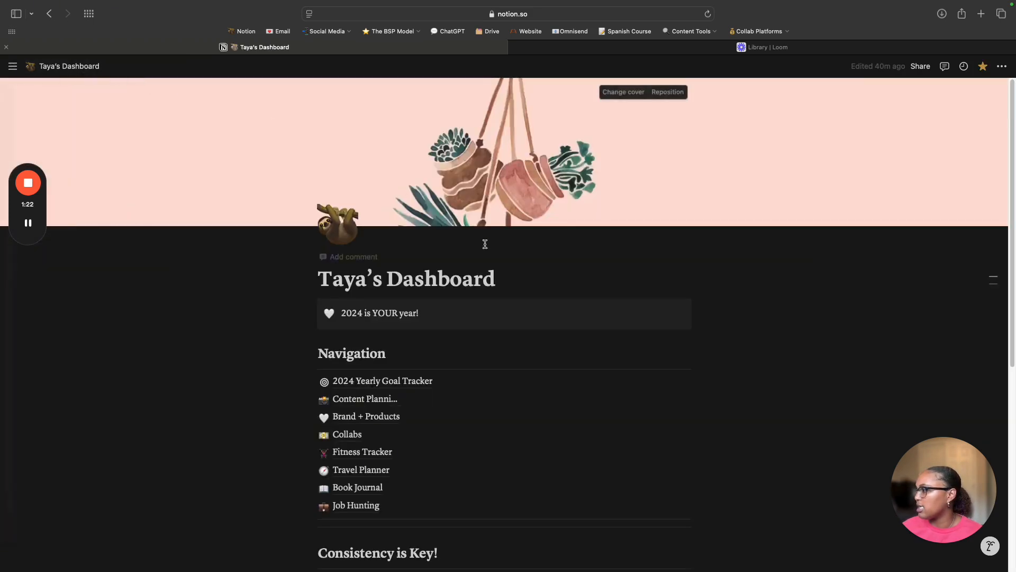
pyautogui.scroll(-2, 440, 338)
pyautogui.click(359, 363)
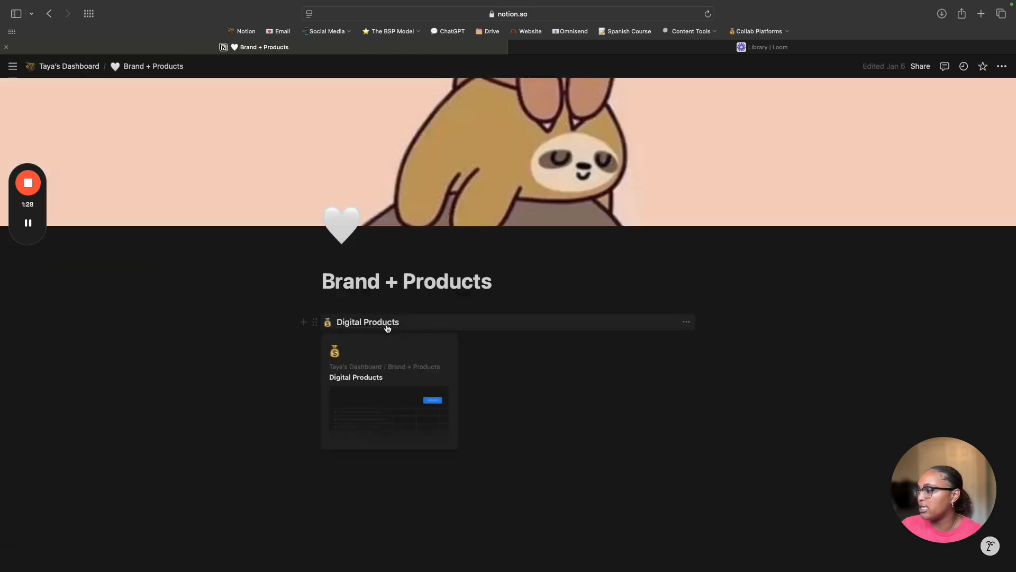
pyautogui.click(384, 340)
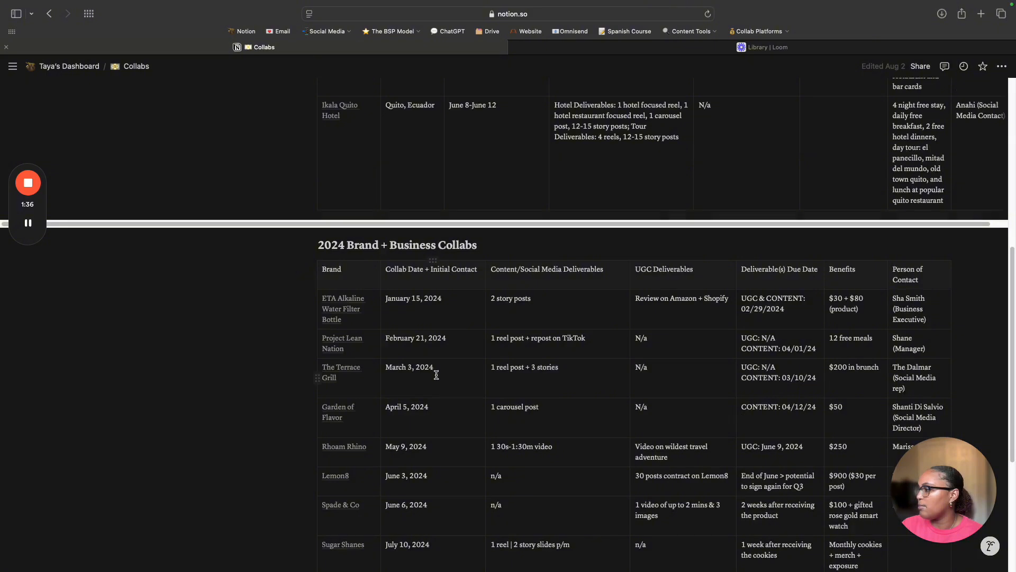
pyautogui.scroll(5, 435, 365)
pyautogui.click(370, 249)
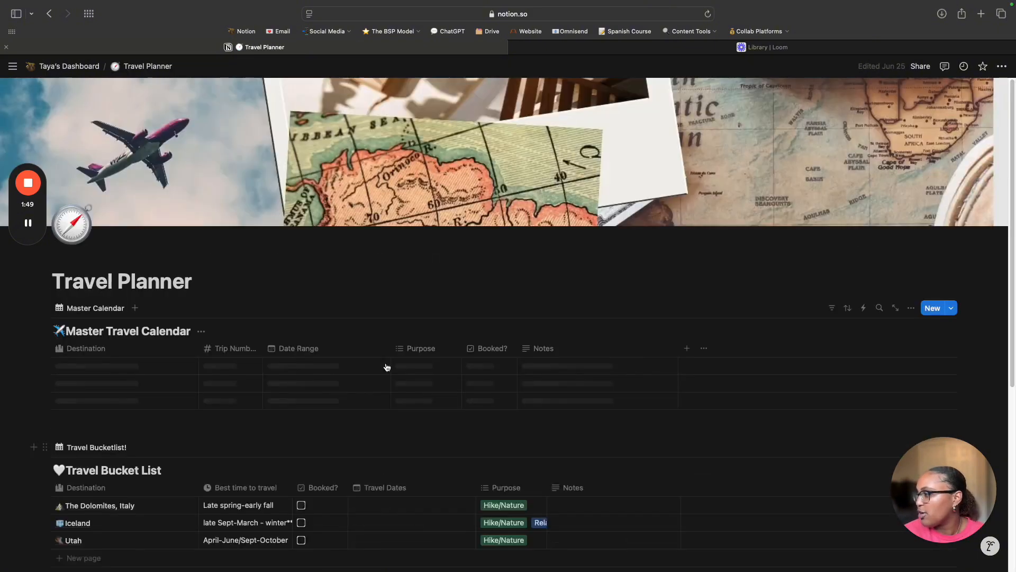
# Look through the Travel Planner and read the Japan page in Travel Plans + Notes.
pyautogui.scroll(-2, 317, 312)
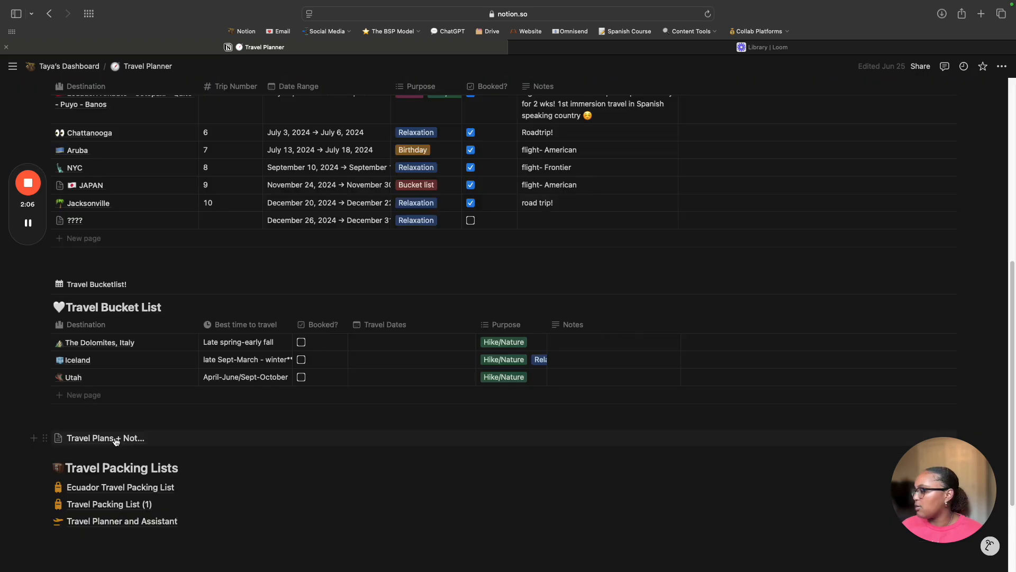
pyautogui.click(113, 439)
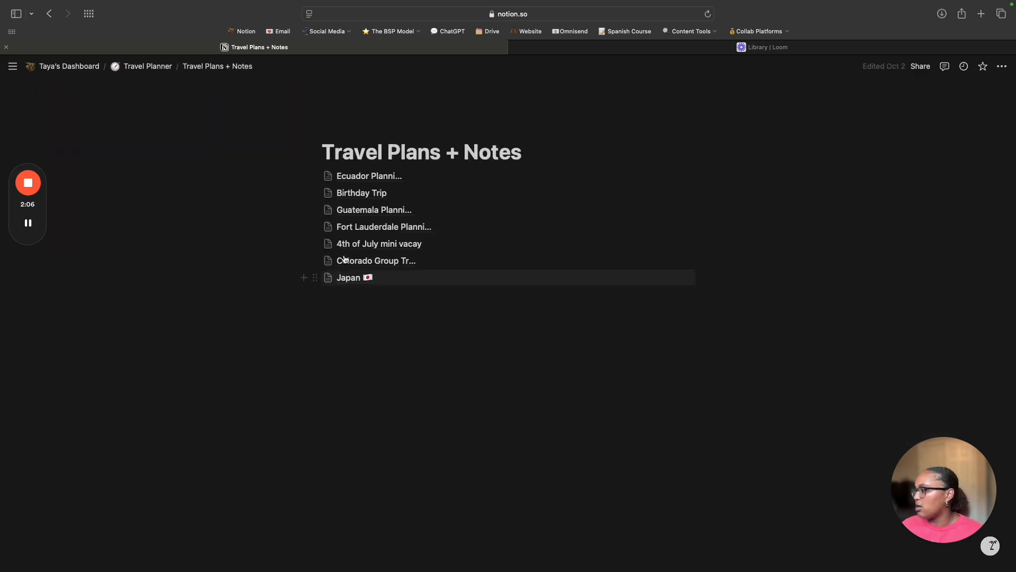
pyautogui.click(363, 277)
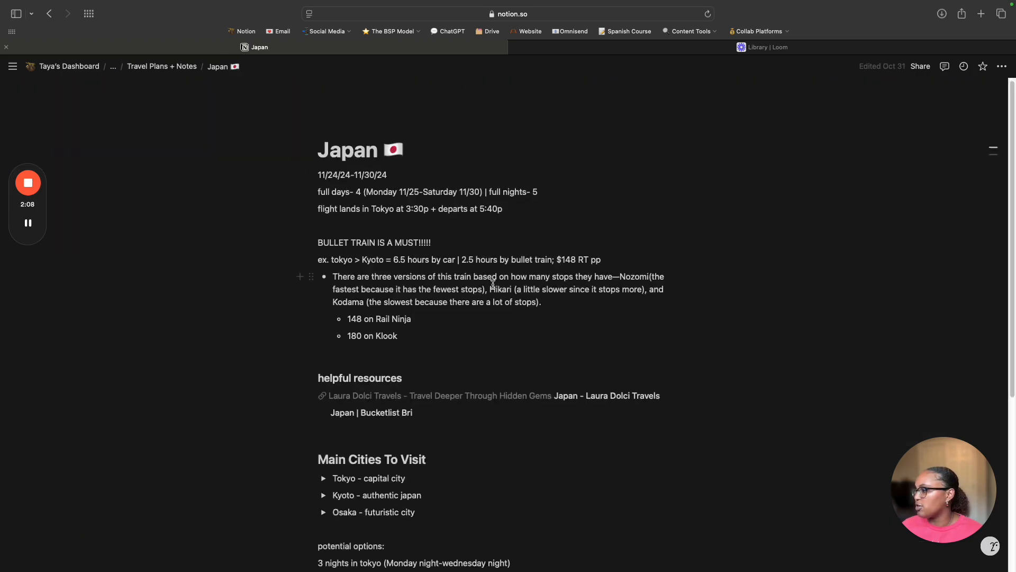
pyautogui.scroll(-5, 492, 284)
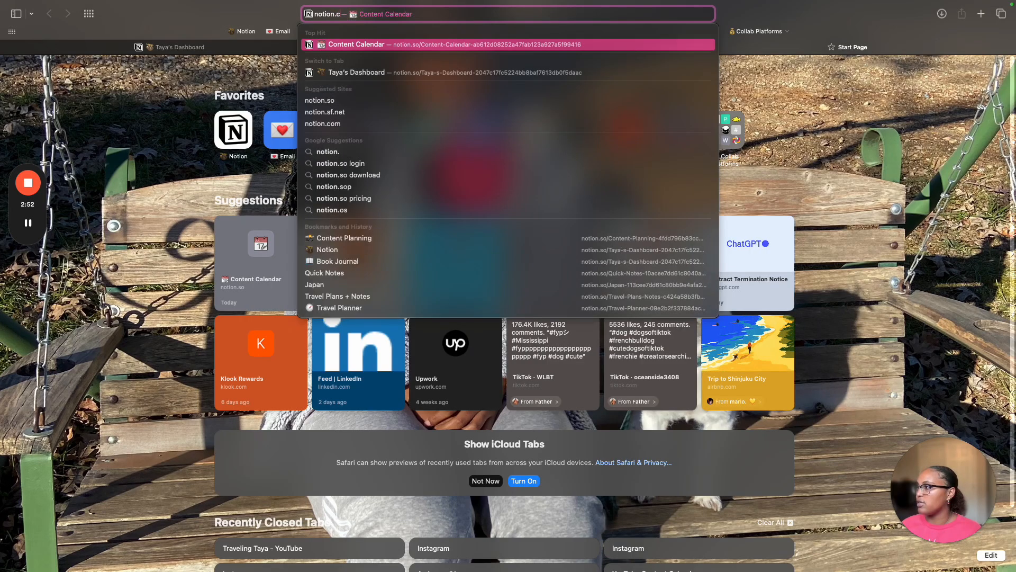
# Go to notion.com in a new browser tab.
pyautogui.write('com')
pyautogui.press('Return')
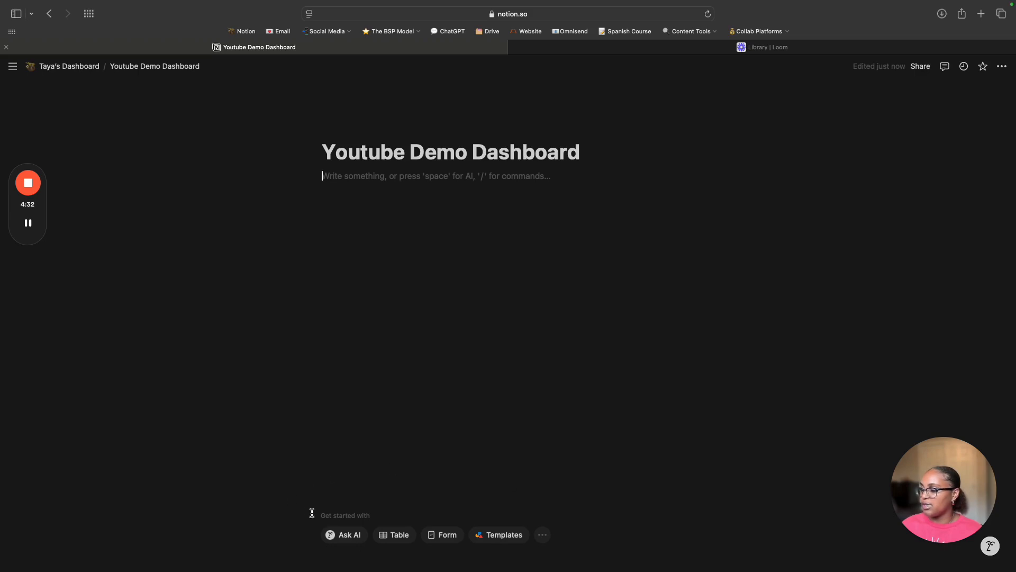
# Open the template marketplace from the blank Youtube Demo Dashboard page and search it for "dashboard".
pyautogui.click(356, 516)
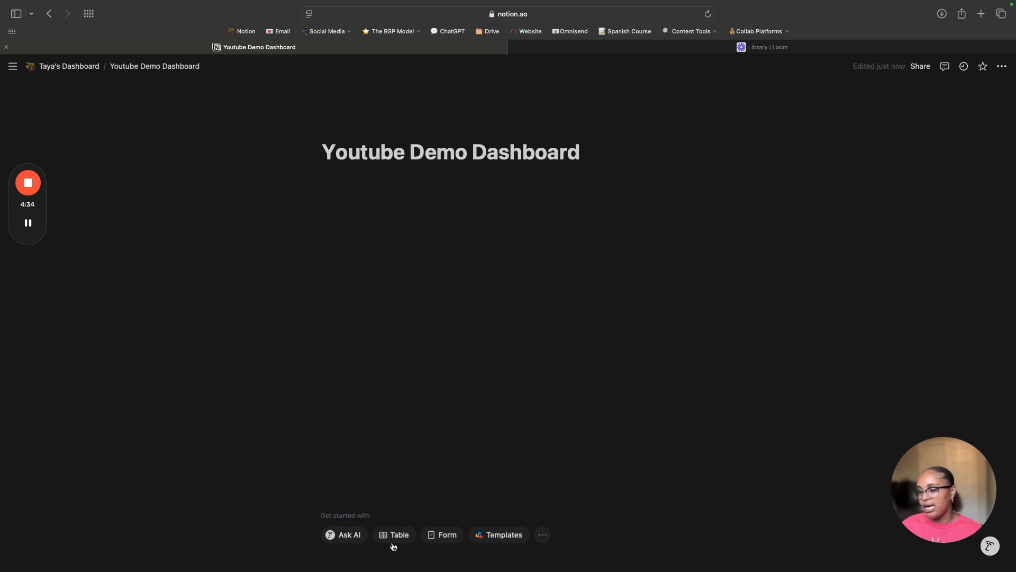
pyautogui.click(504, 535)
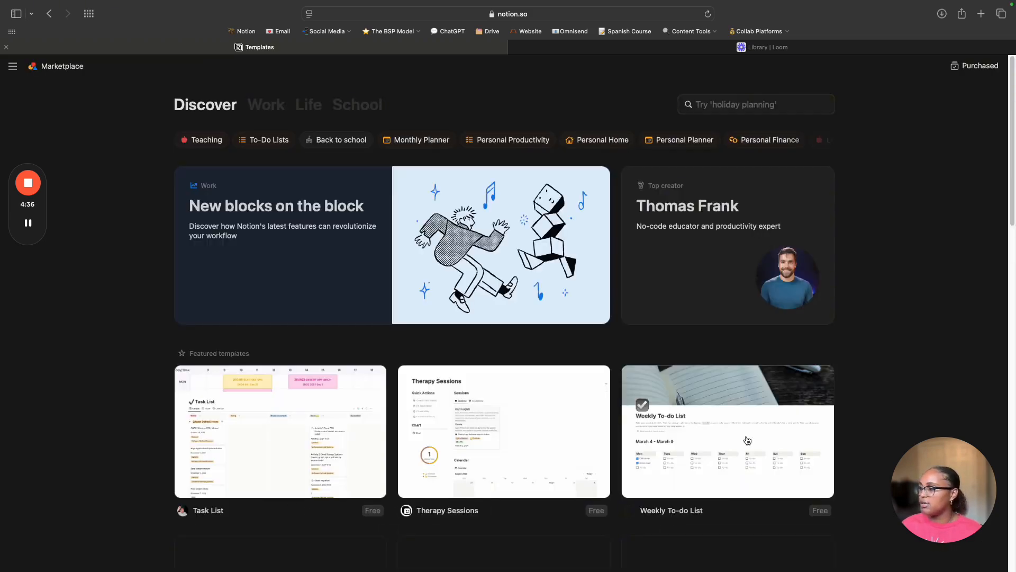
pyautogui.click(754, 108)
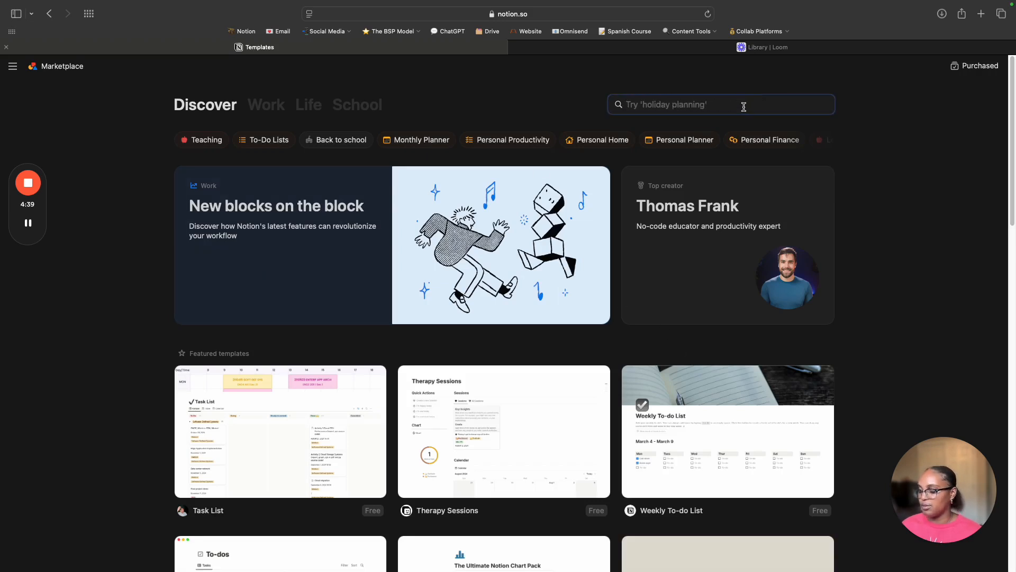
pyautogui.write('dashboard')
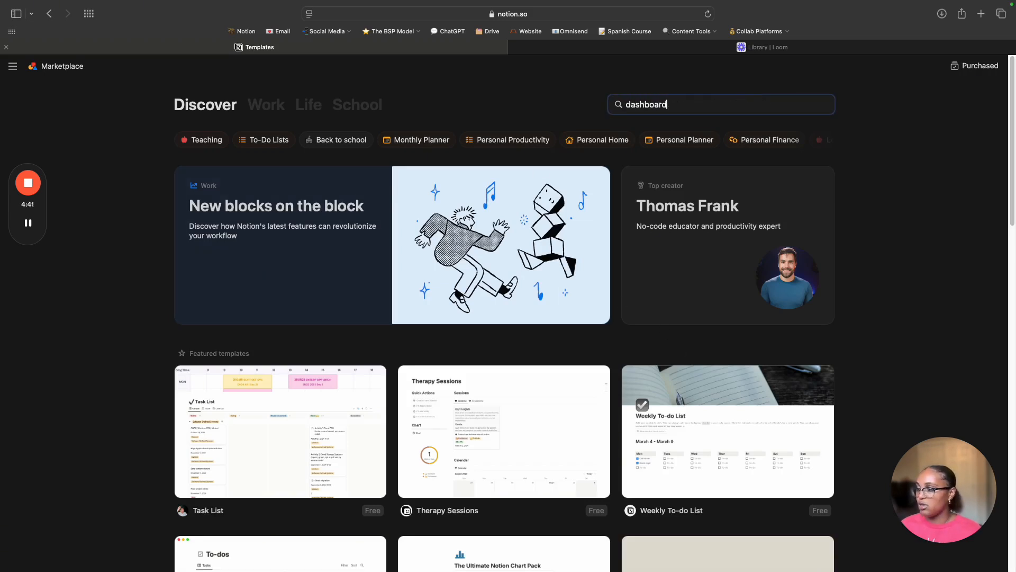
pyautogui.press('Return')
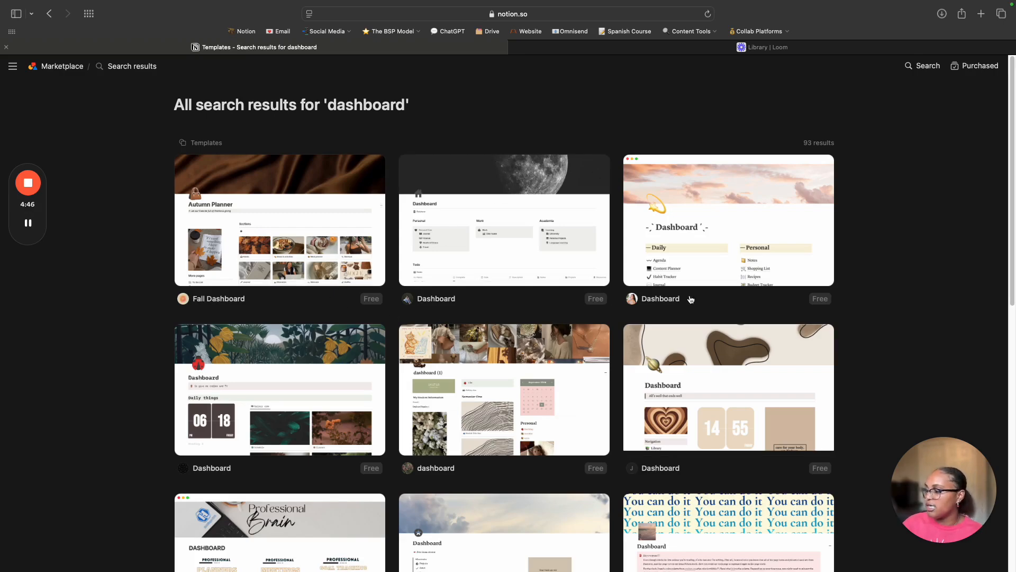
# Browse the dashboard templates and examine the Fall Dashboard template's preview, description and reviews.
pyautogui.scroll(-5, 690, 299)
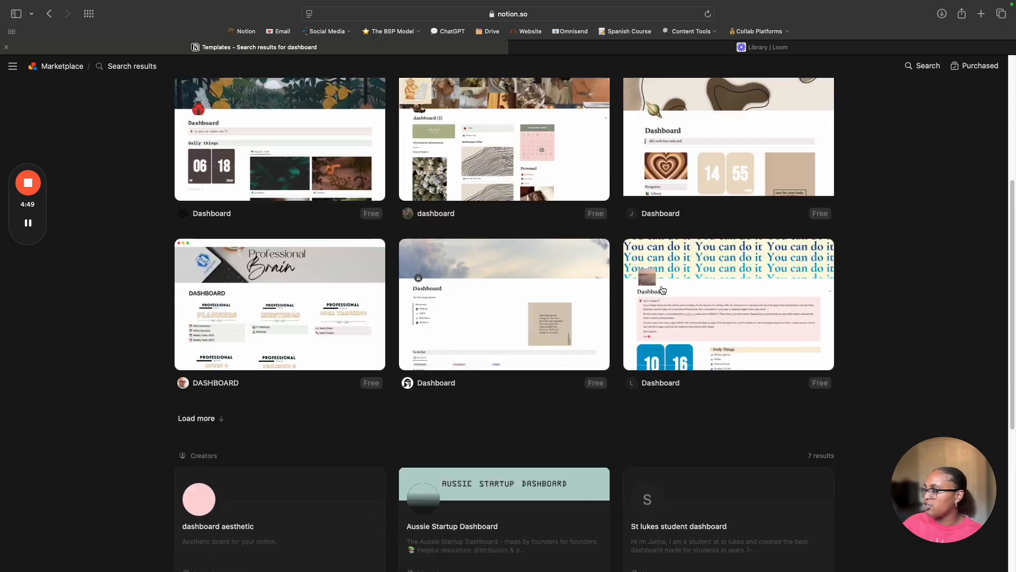
pyautogui.scroll(5, 662, 290)
pyautogui.click(318, 233)
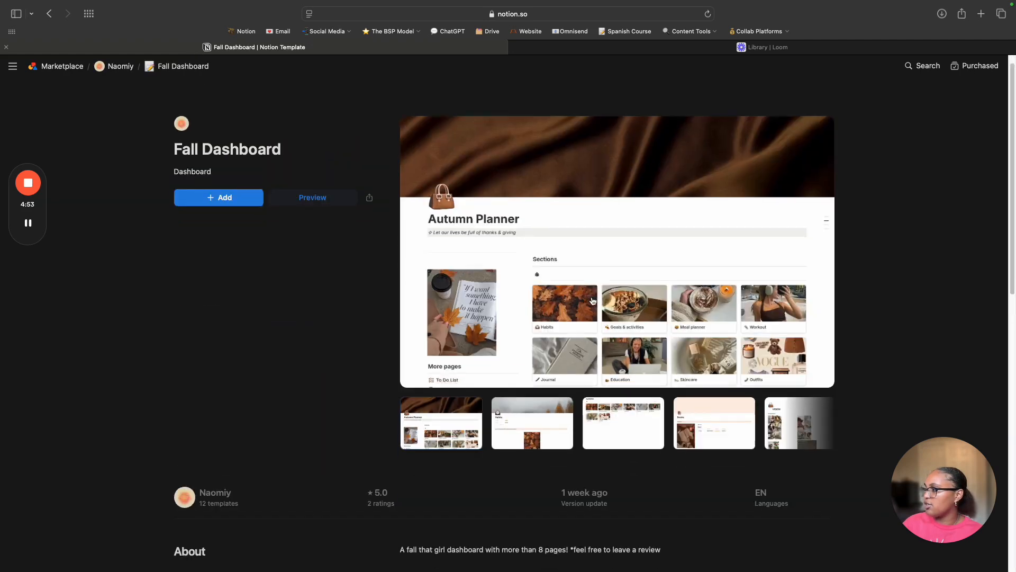
pyautogui.scroll(-1, 593, 301)
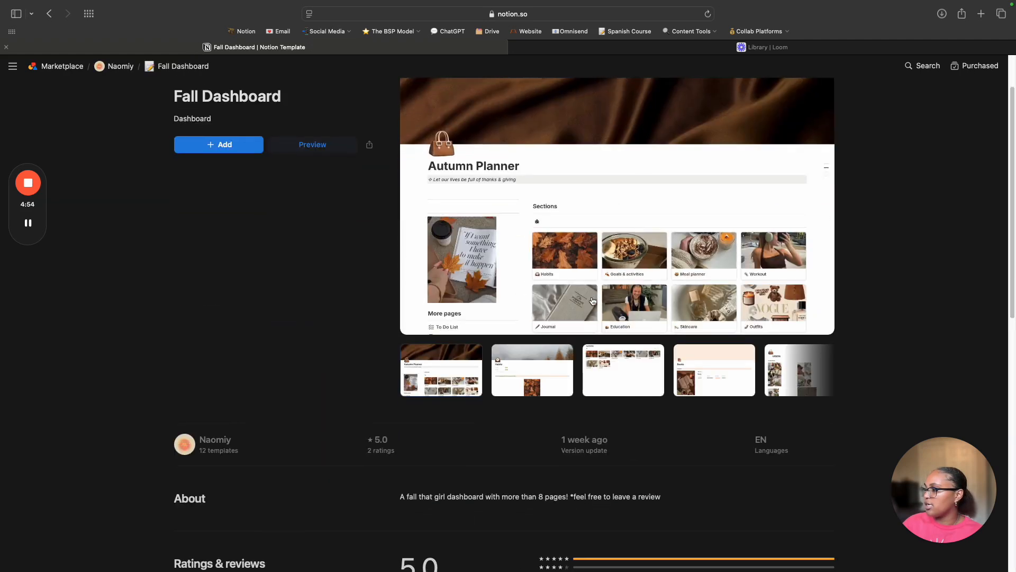
pyautogui.scroll(-3, 592, 301)
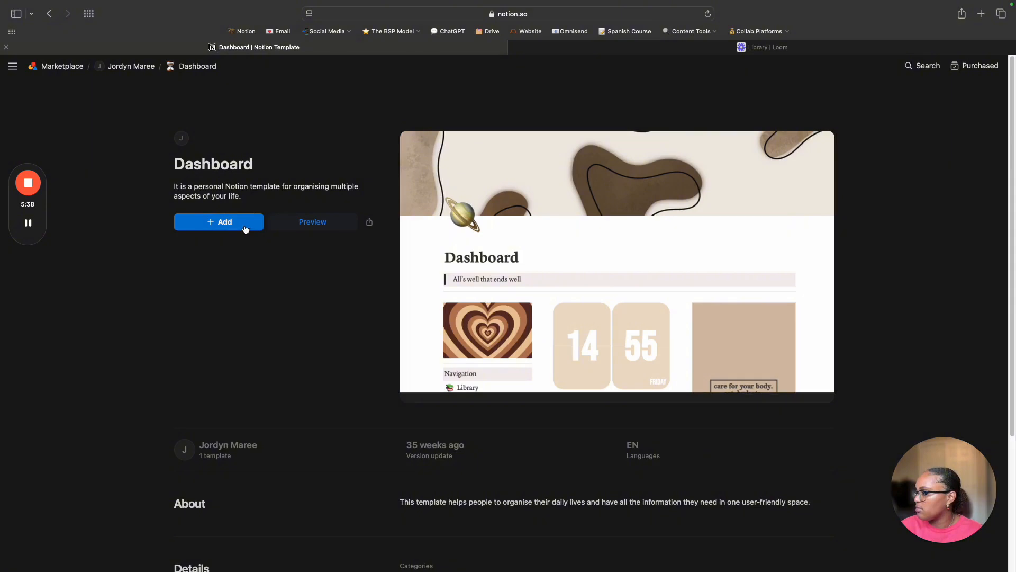
# Add the Dashboard template with the brown abstract cover to the workspace and open the new page.
pyautogui.click(240, 223)
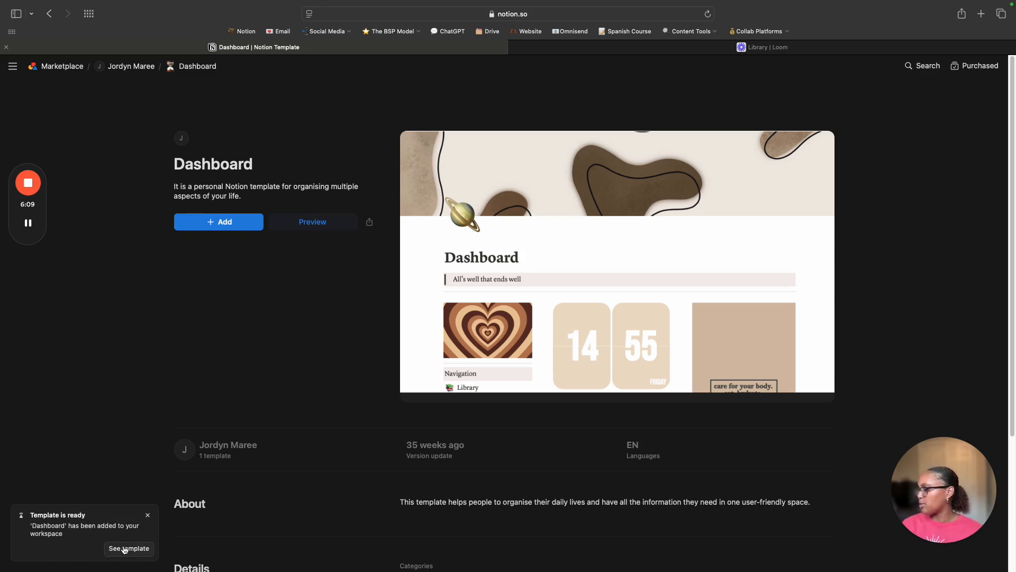
pyautogui.click(125, 548)
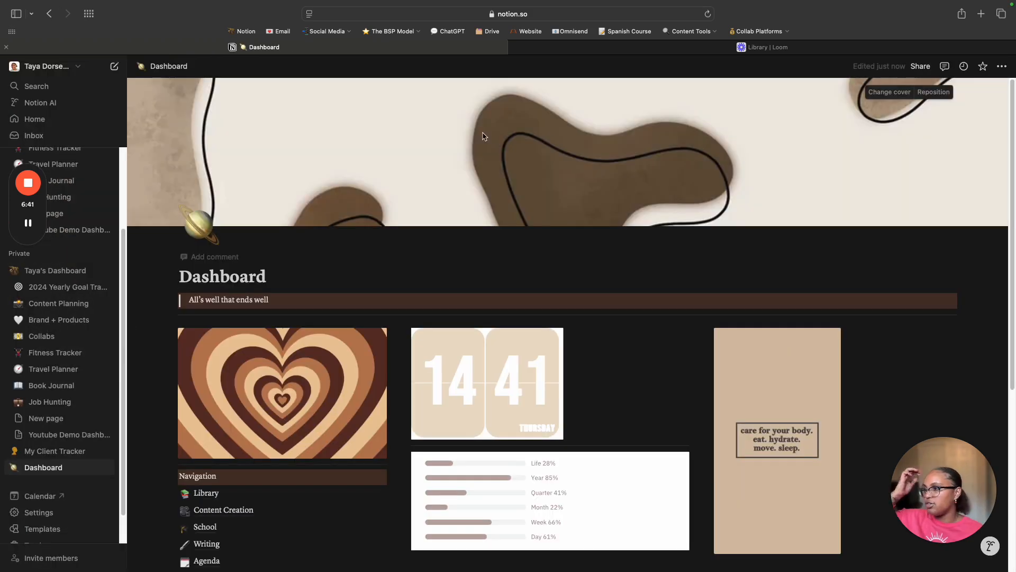
# Replace the page cover with an Unsplash "matcha" photo of green powder, a spoon and a bamboo whisk.
pyautogui.click(892, 91)
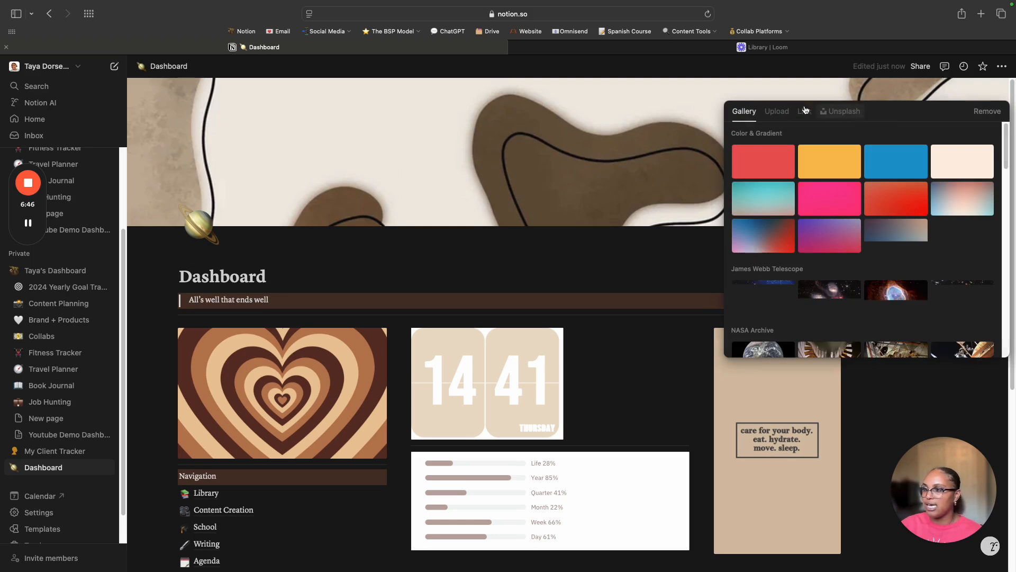
pyautogui.click(776, 111)
pyautogui.click(810, 111)
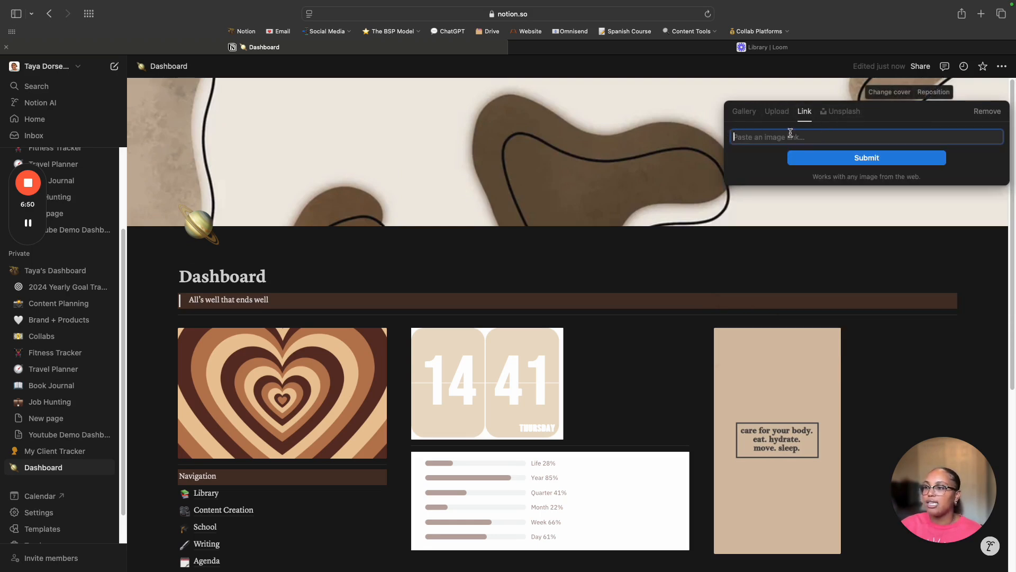
pyautogui.click(841, 112)
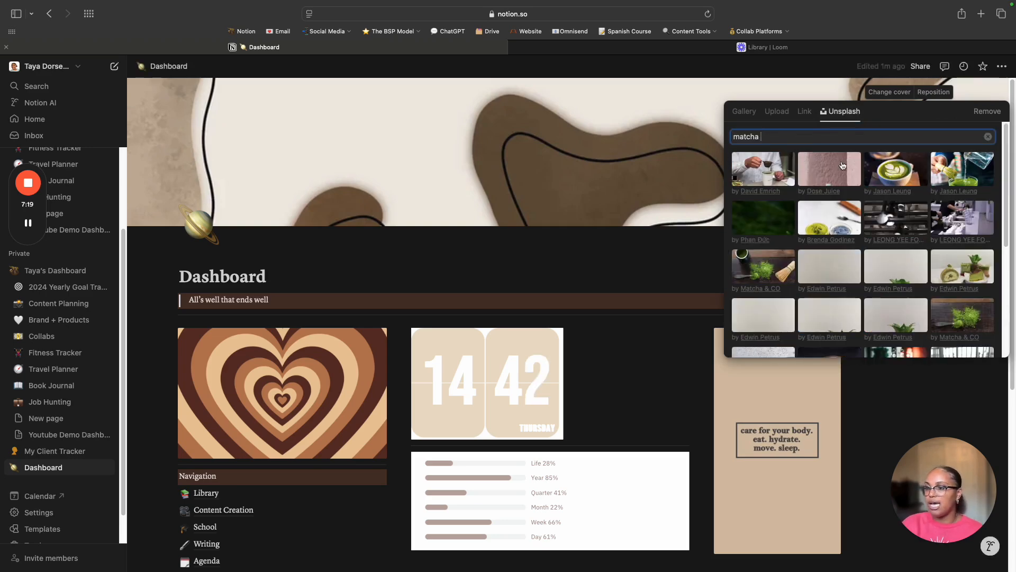
pyautogui.scroll(-5, 901, 241)
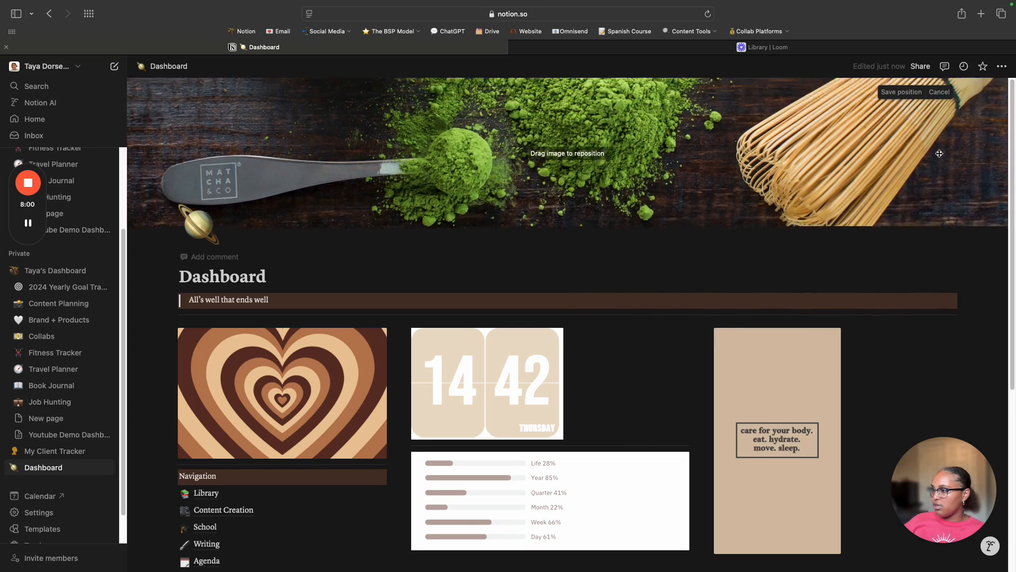
# Change the Dashboard page's icon to the sloth emoji.
pyautogui.click(200, 223)
pyautogui.scroll(-10, 245, 359)
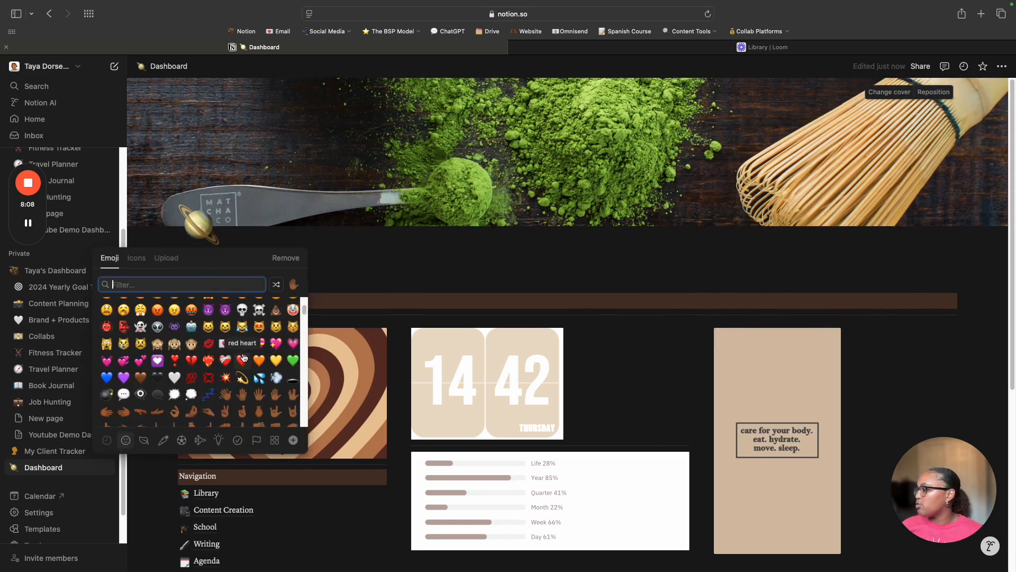
pyautogui.scroll(-15, 242, 359)
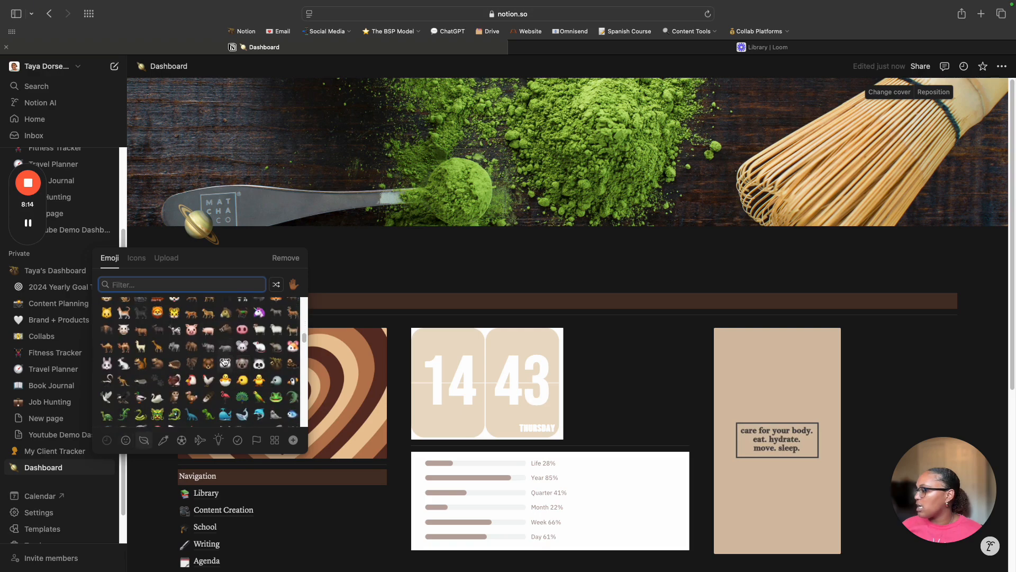
pyautogui.click(276, 363)
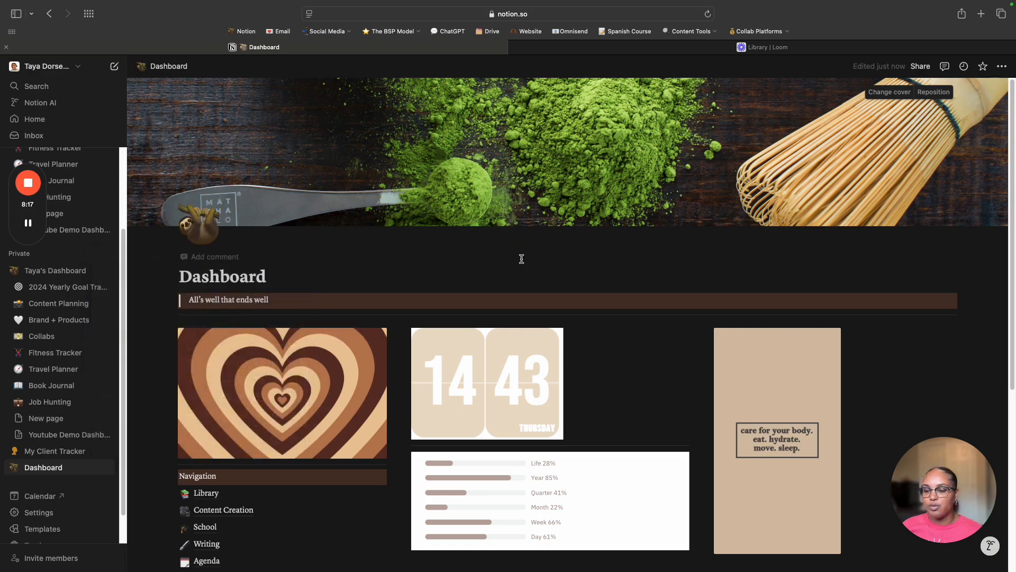
# Insert a callout reading "2025 is your year!" below the "All's well that ends well" quote.
pyautogui.scroll(-3, 521, 258)
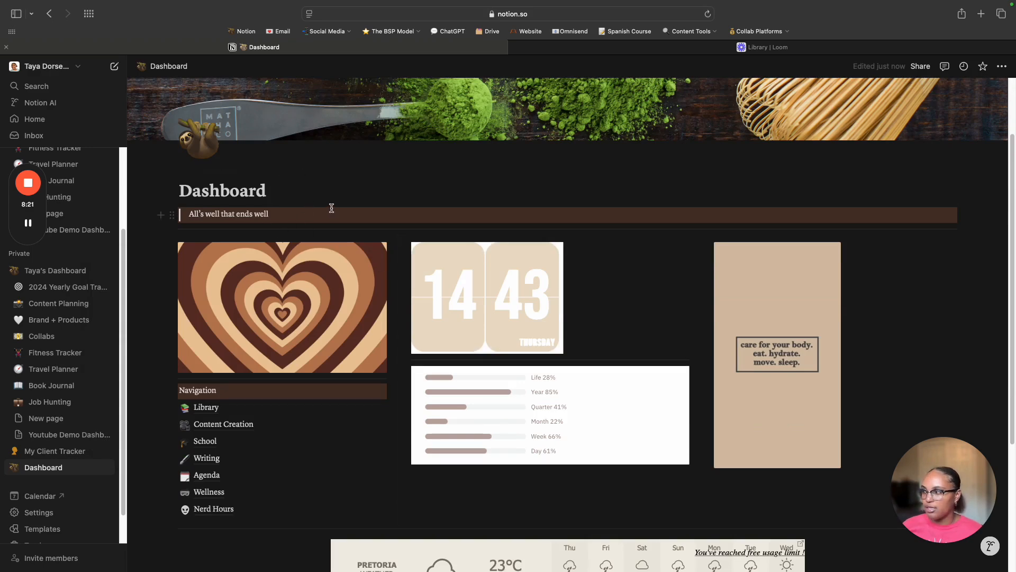
pyautogui.click(162, 216)
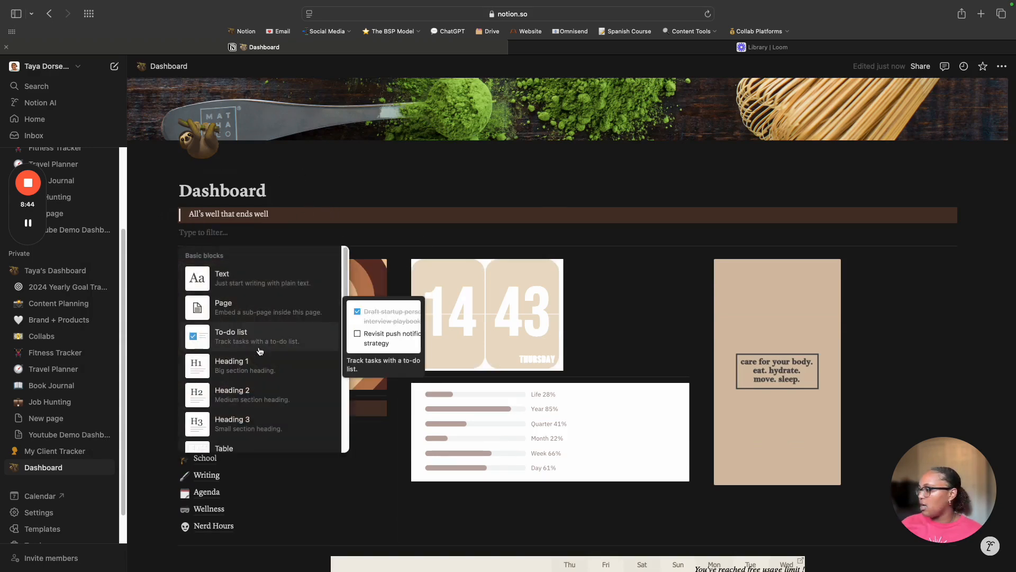
pyautogui.press('Escape')
pyautogui.click(161, 216)
pyautogui.scroll(-10, 280, 339)
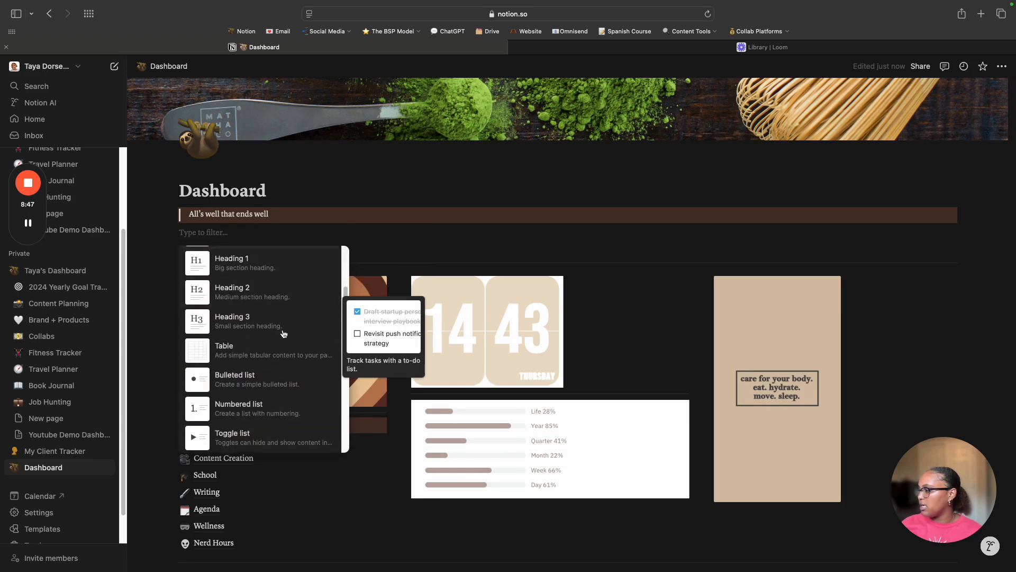
pyautogui.click(266, 360)
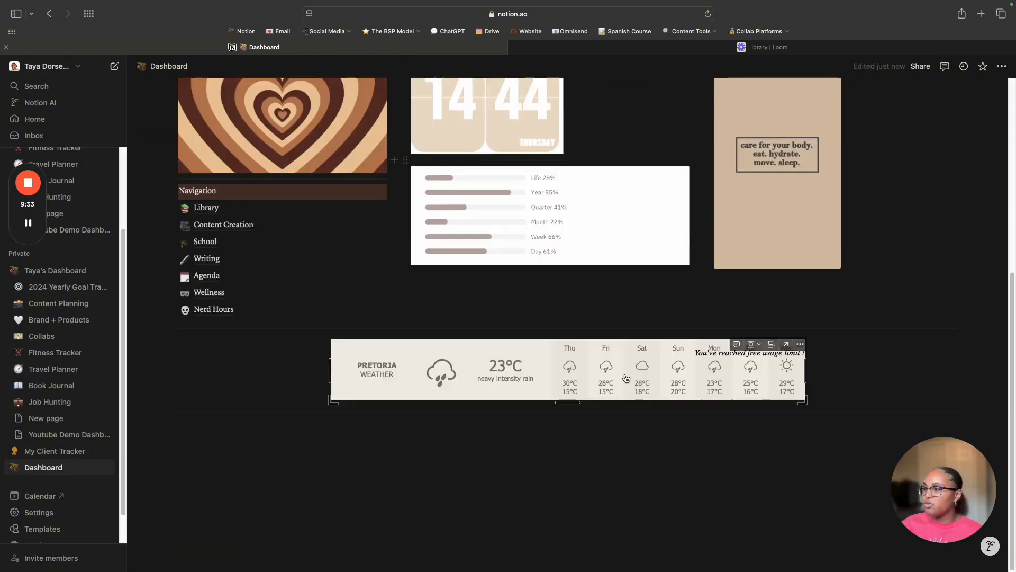
# Delete the "All's well that ends well" quote and the progress-bar widget below the clock.
pyautogui.scroll(3, 594, 376)
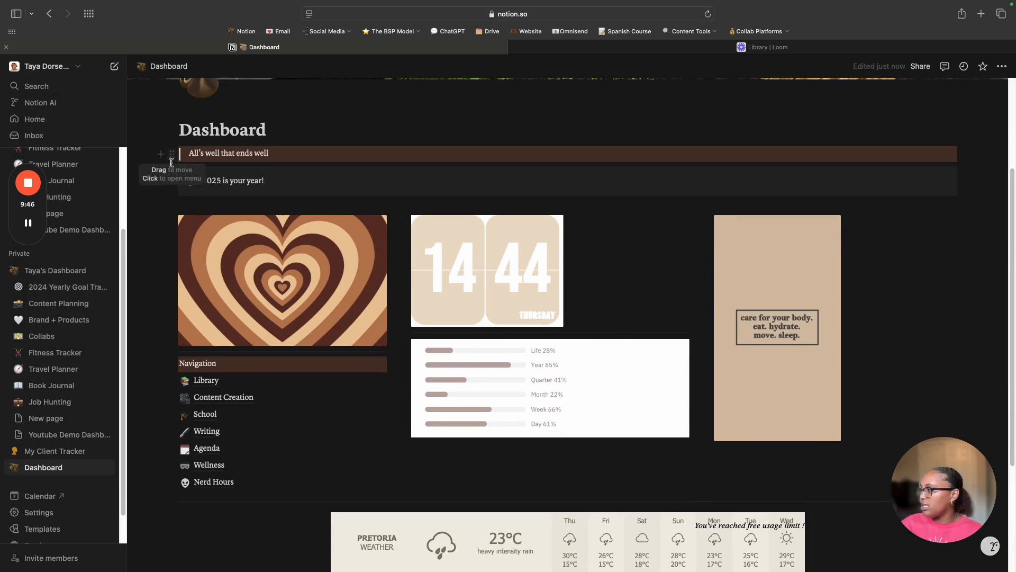
pyautogui.click(174, 157)
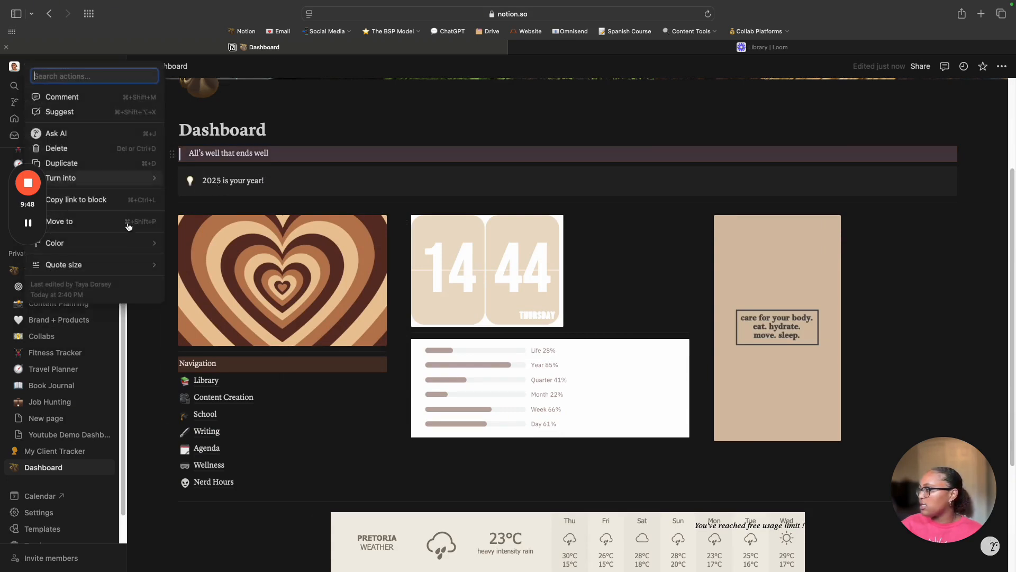
pyautogui.click(97, 150)
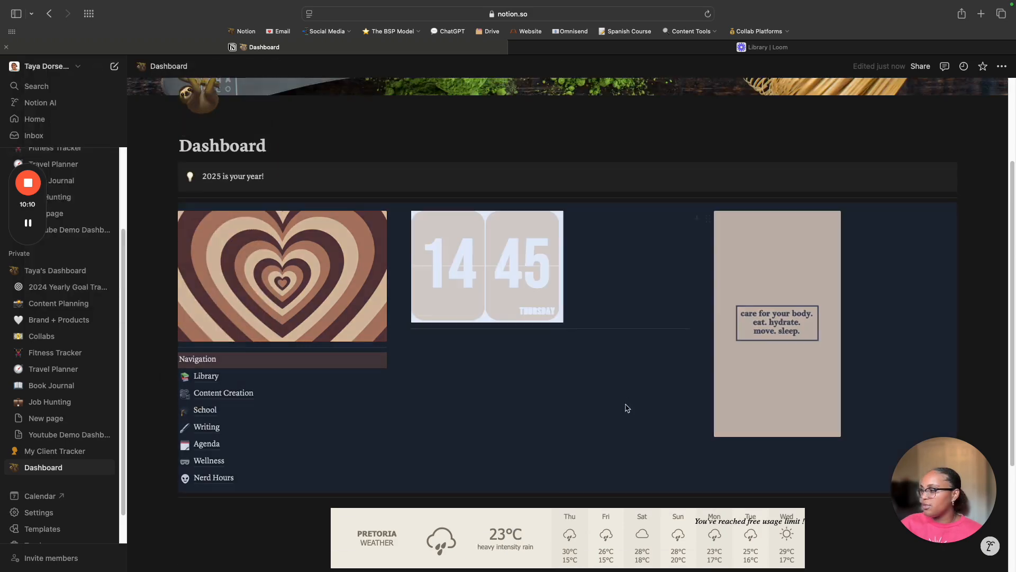
pyautogui.click(627, 407)
pyautogui.scroll(-3, 529, 381)
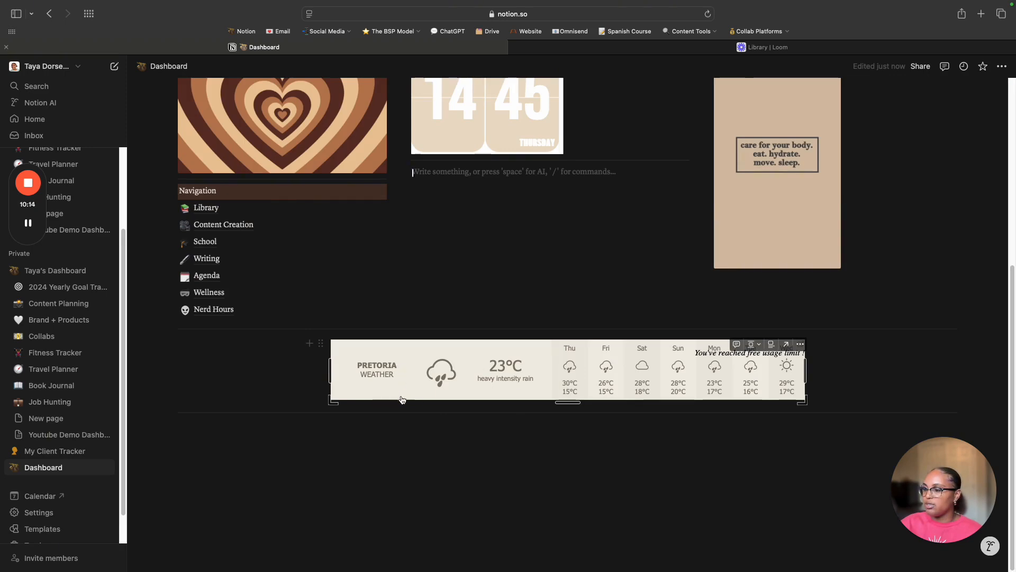
# Delete the weather widget and the template's page links listed under Navigation.
pyautogui.click(807, 370)
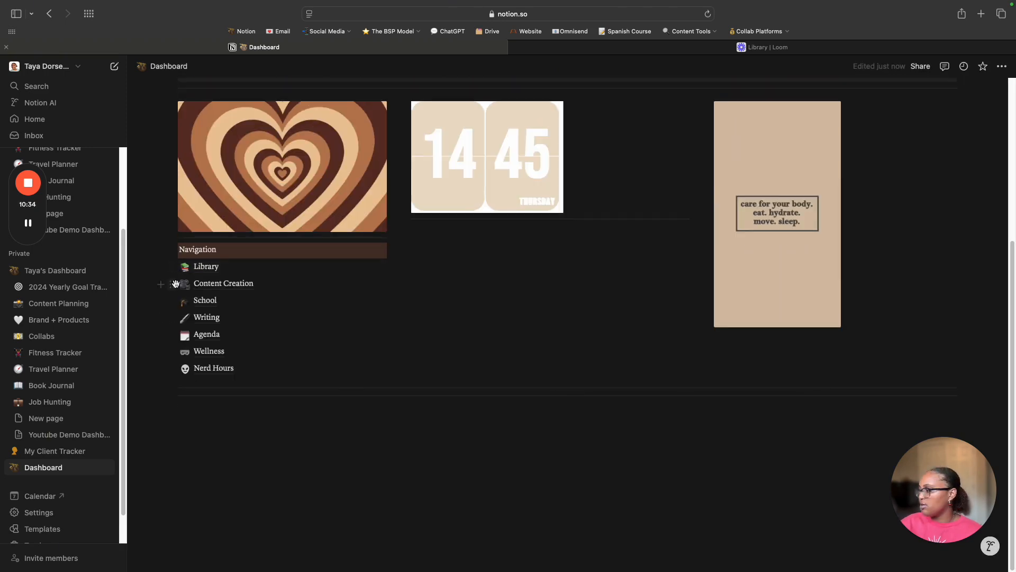
pyautogui.moveTo(174, 281); pyautogui.dragTo(177, 310)
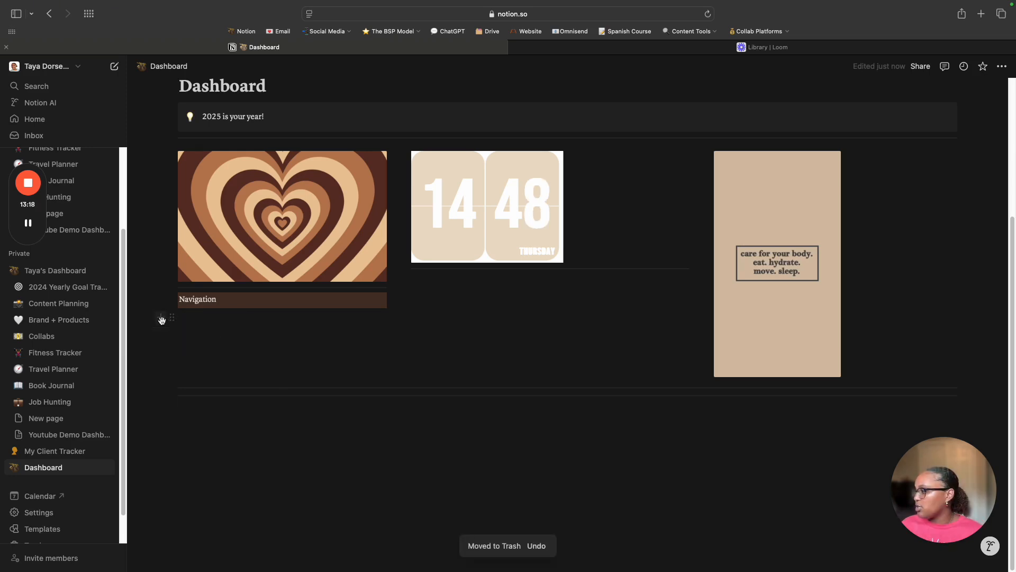
# Create a sub-page titled "Content Planner" under Navigation and give it the selfie emoji icon.
pyautogui.click(159, 317)
pyautogui.click(299, 391)
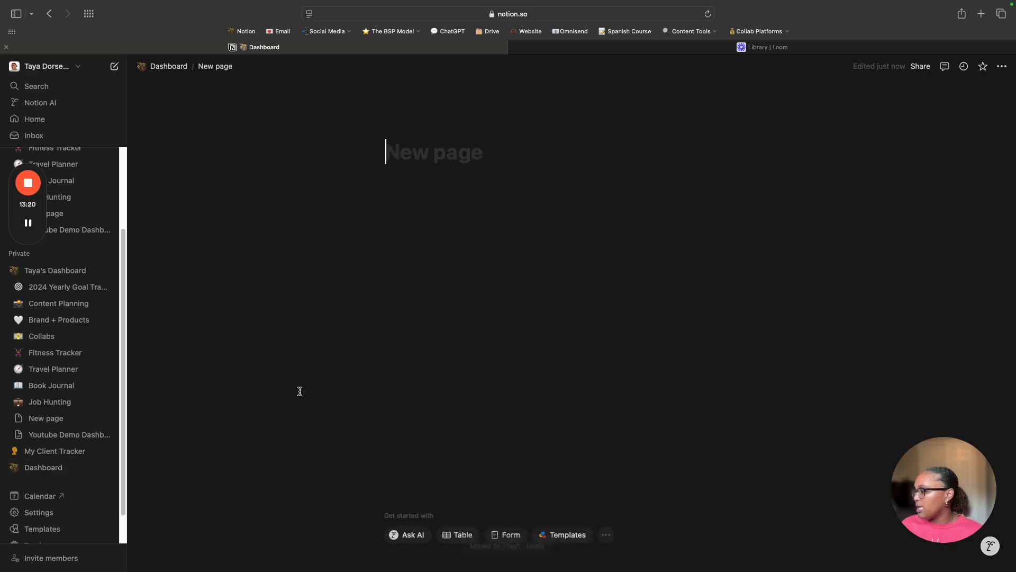
pyautogui.write('Conte')
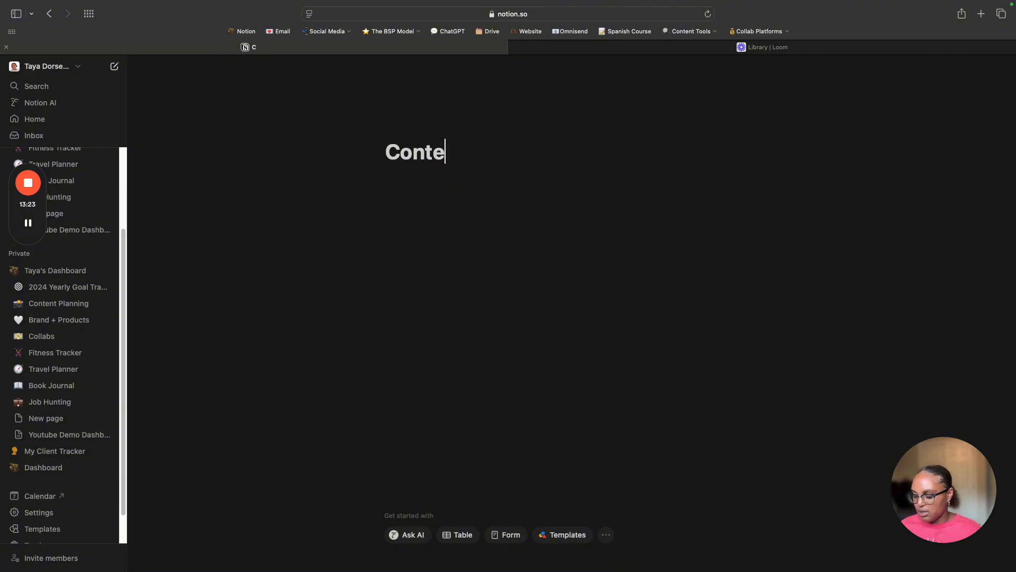
pyautogui.write('nt Planner')
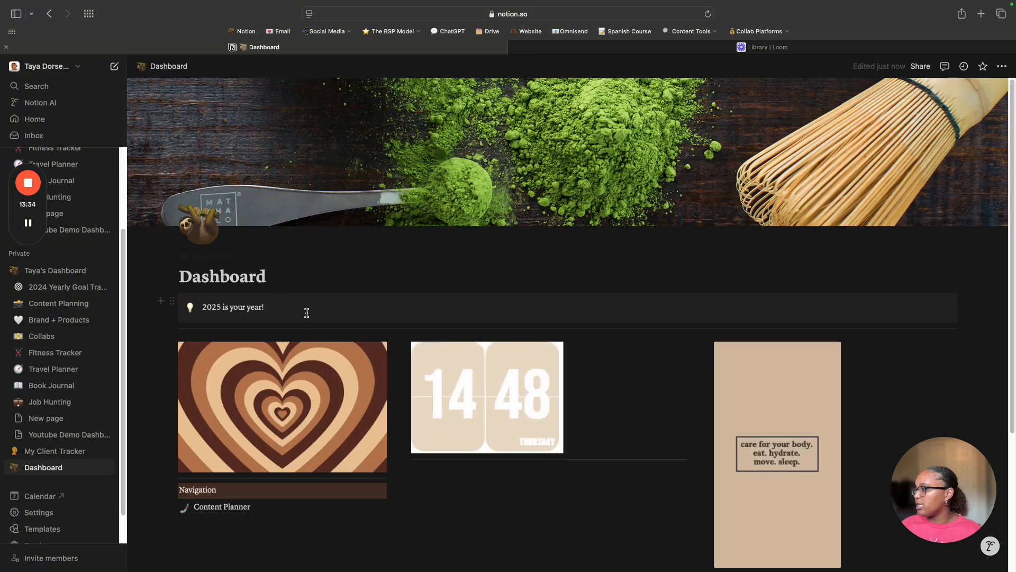
# Open the Content Planner page and insert a callout reading "ATLANTA CONTENT CREATOR" below its title.
pyautogui.scroll(-3, 306, 312)
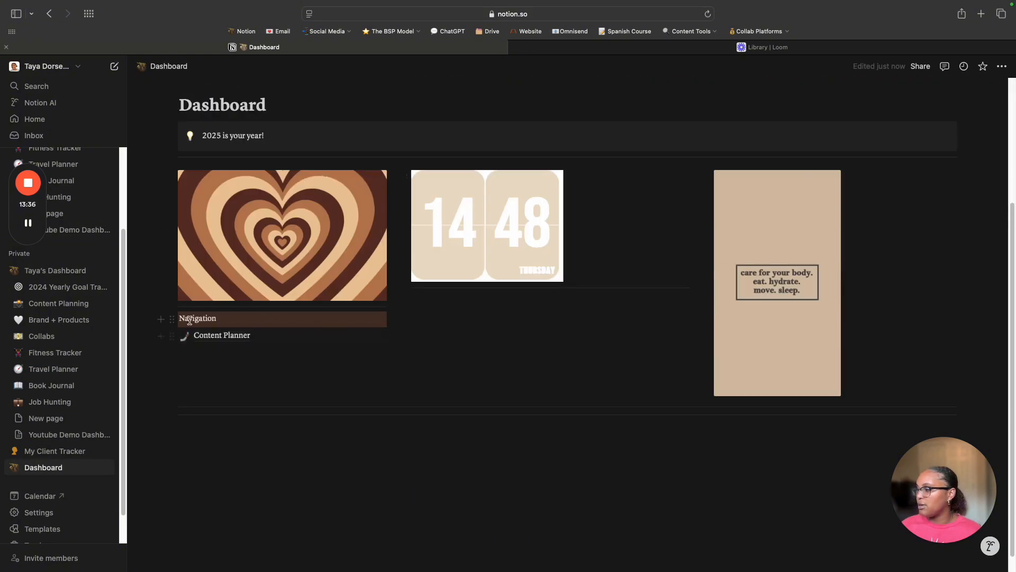
pyautogui.click(224, 342)
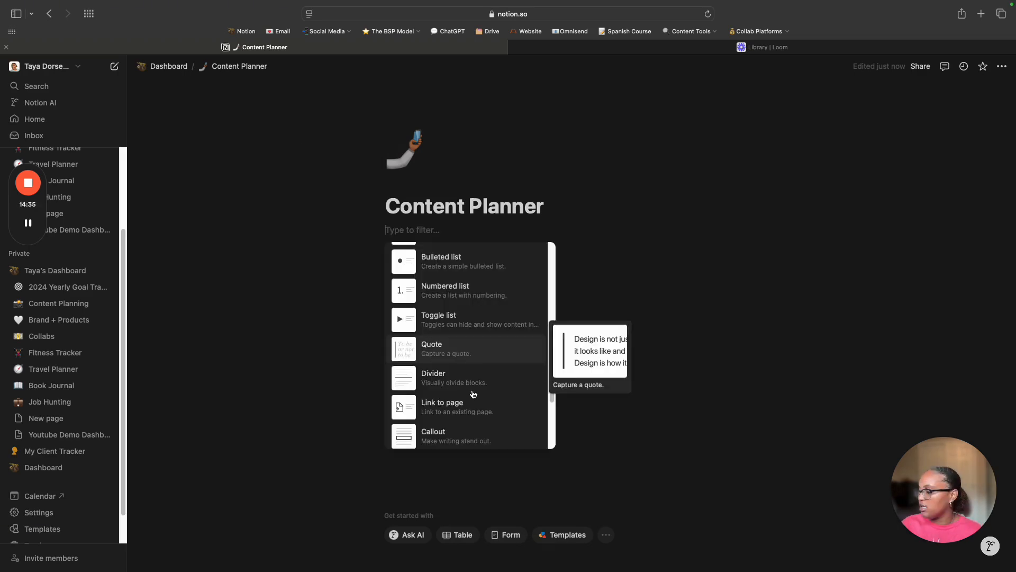
pyautogui.press('BackSpace')
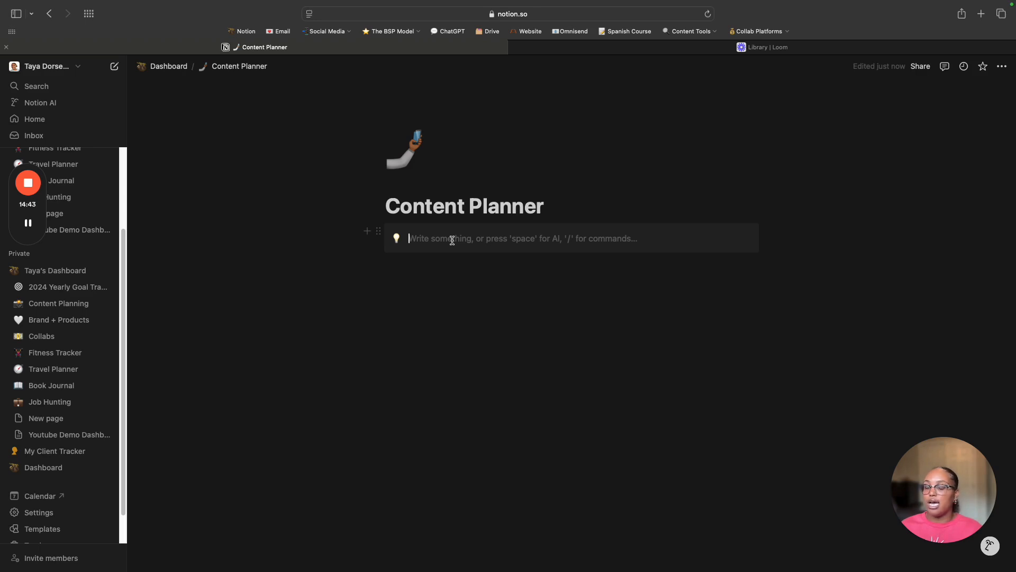
pyautogui.write('ATLANTA CON')
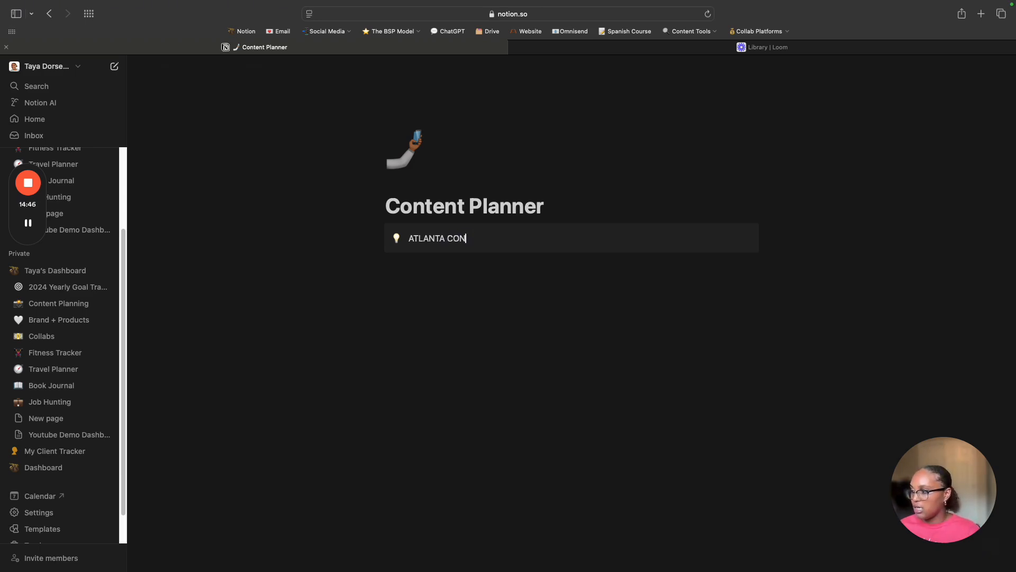
pyautogui.write('TENT CREATOR')
# Add a heading reading "CONTENT PILLARS" below the callout.
pyautogui.click(368, 263)
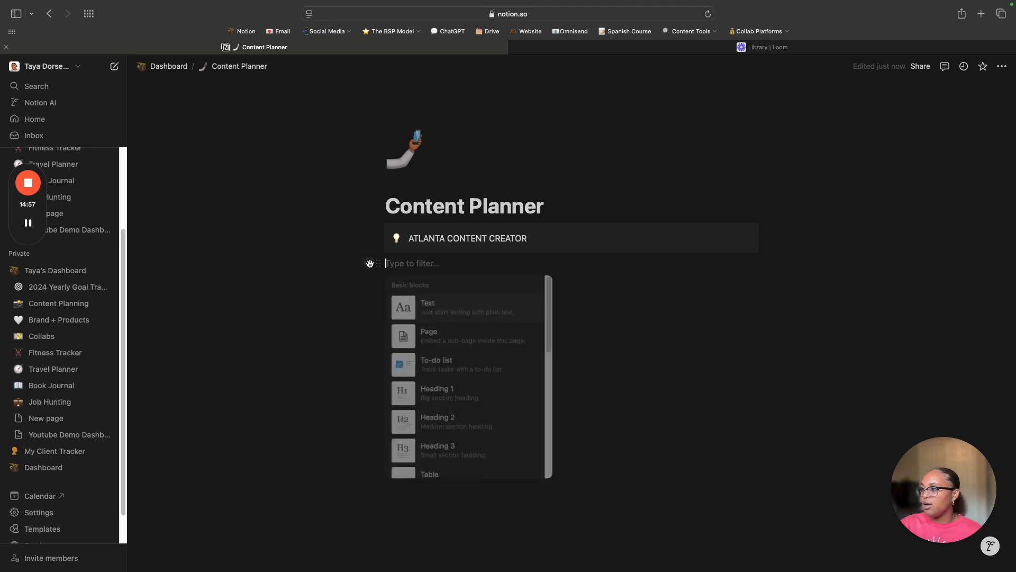
pyautogui.scroll(-2, 474, 363)
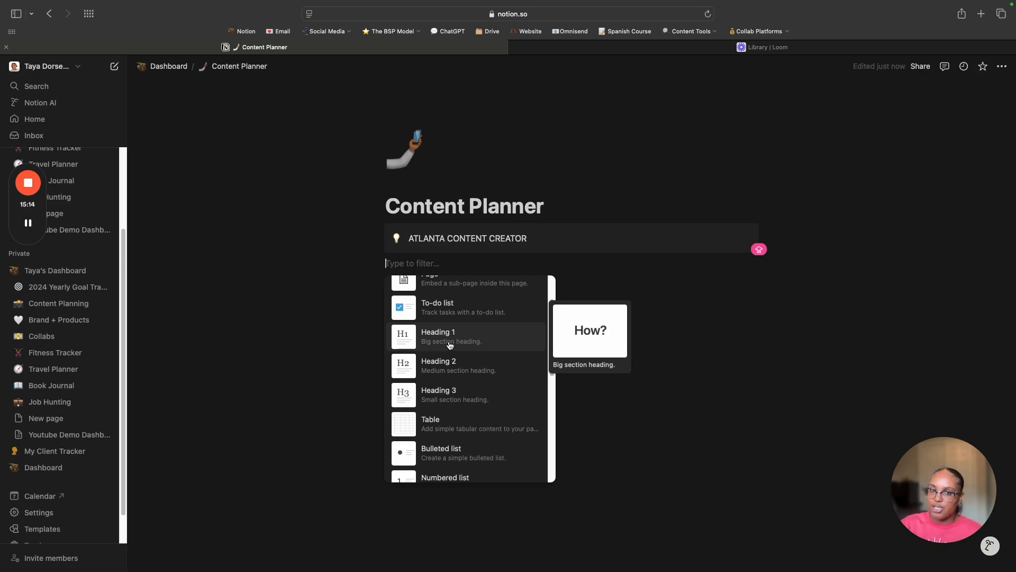
pyautogui.click(450, 345)
pyautogui.write('CONTENT PILLARS')
pyautogui.press('Return')
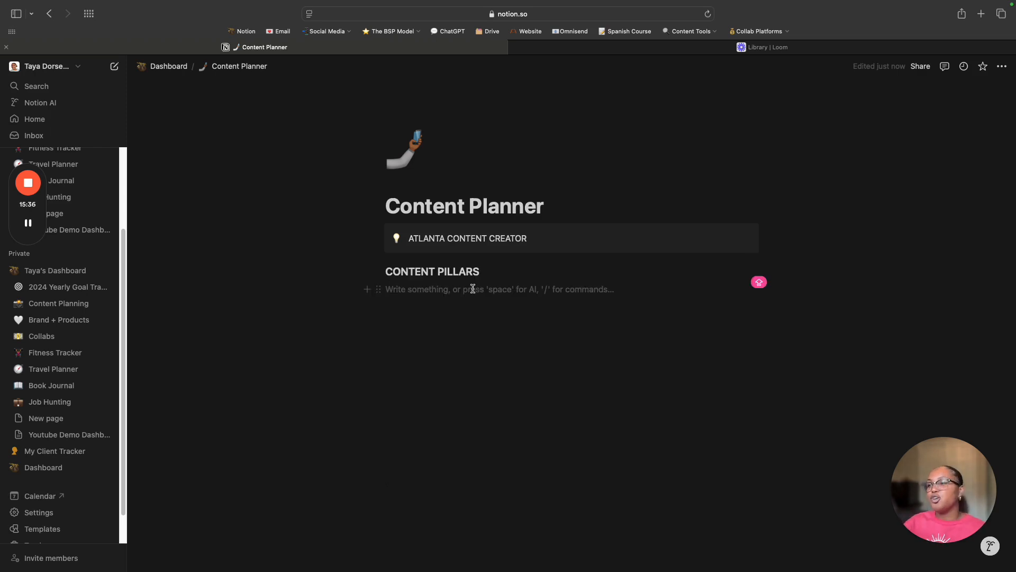
# Insert a gallery view database below the CONTENT PILLARS heading.
pyautogui.click(368, 289)
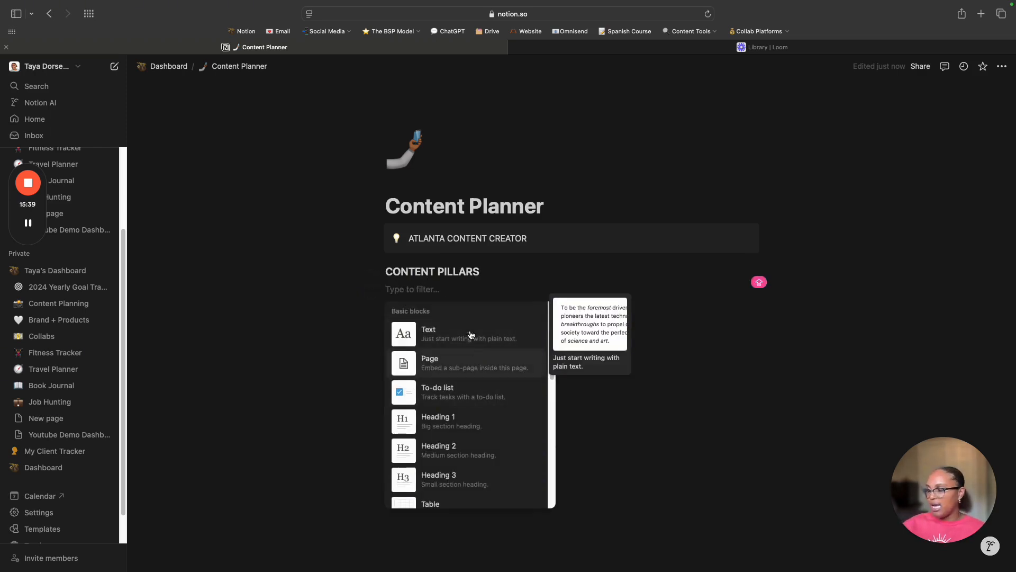
pyautogui.scroll(-2, 447, 371)
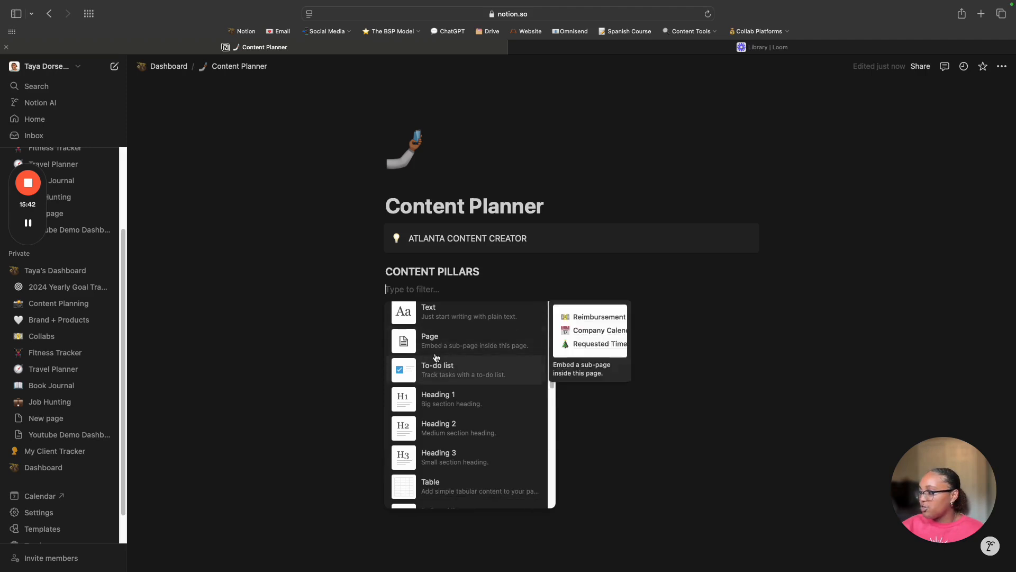
pyautogui.scroll(-8, 447, 377)
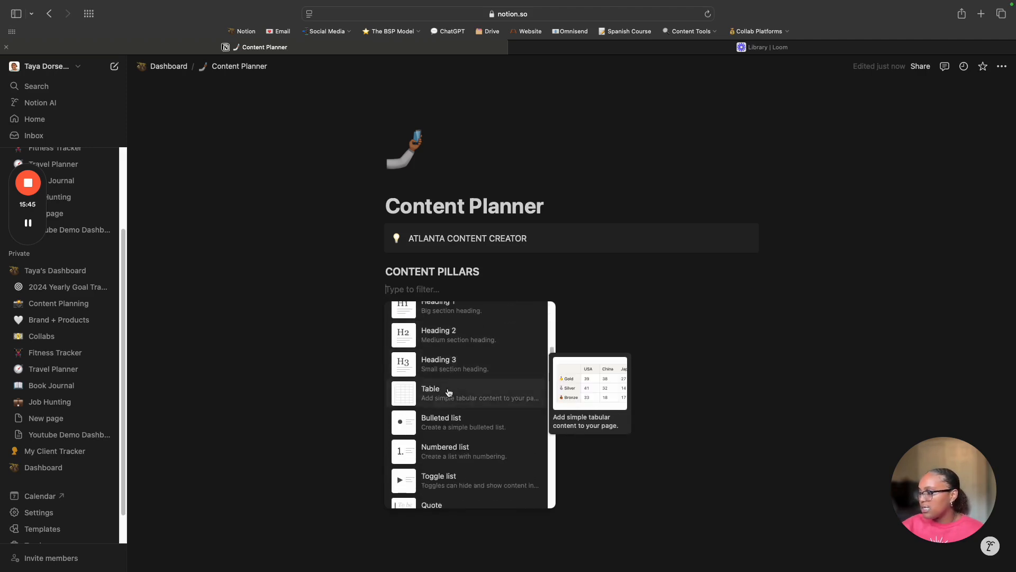
pyautogui.scroll(-4, 445, 376)
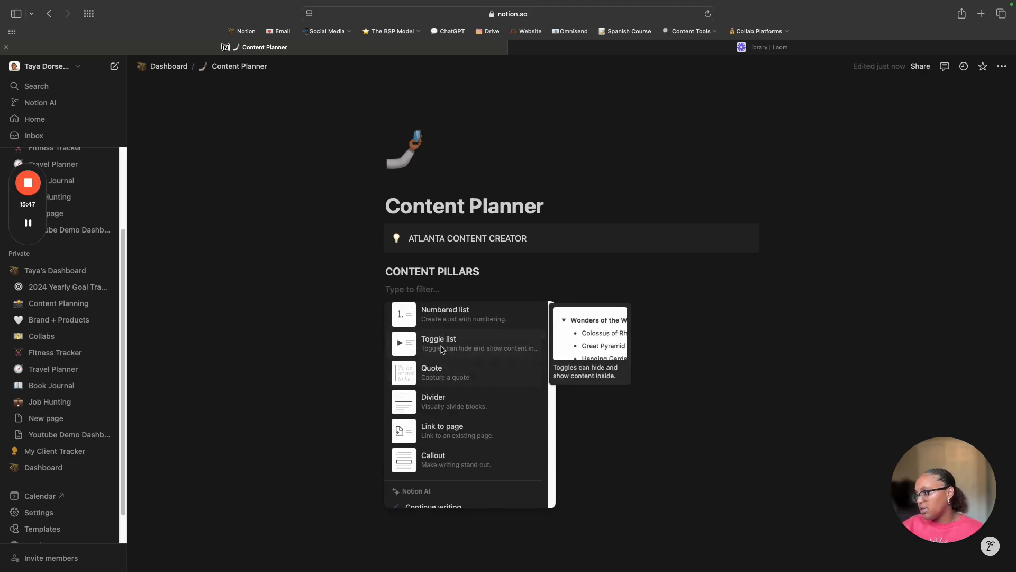
pyautogui.scroll(-6, 445, 366)
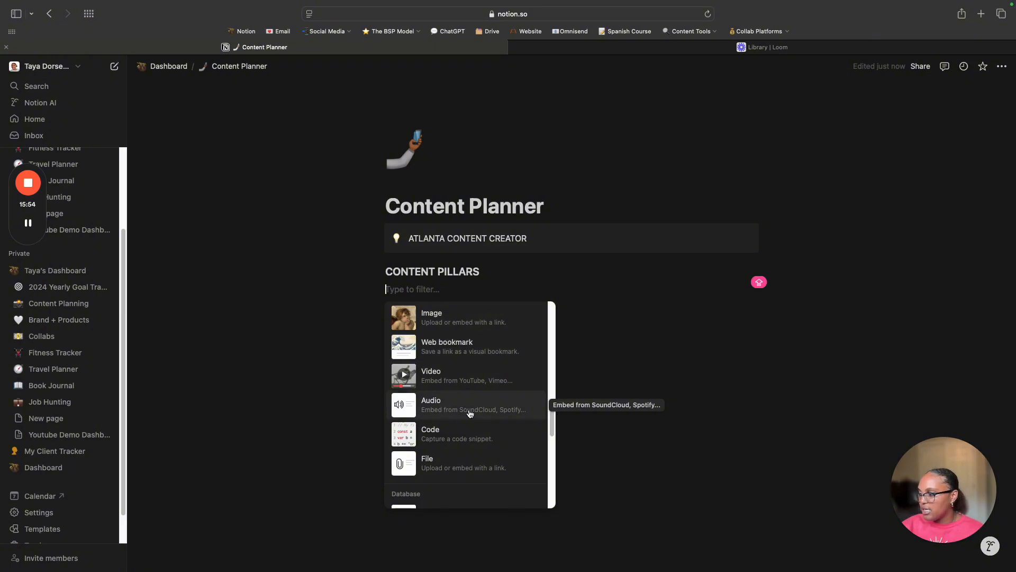
pyautogui.scroll(-1, 471, 436)
pyautogui.scroll(-5, 472, 435)
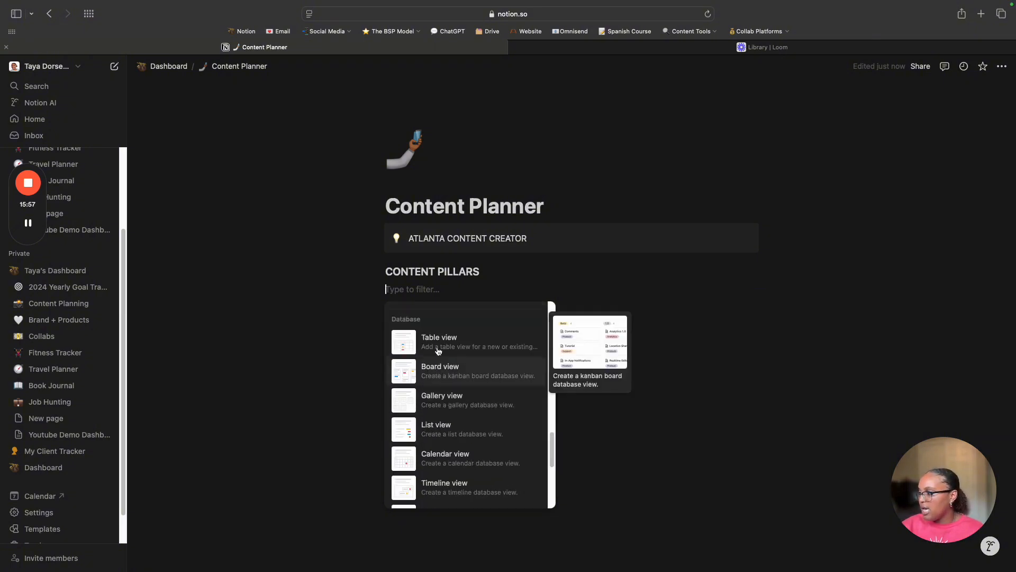
pyautogui.scroll(2, 450, 370)
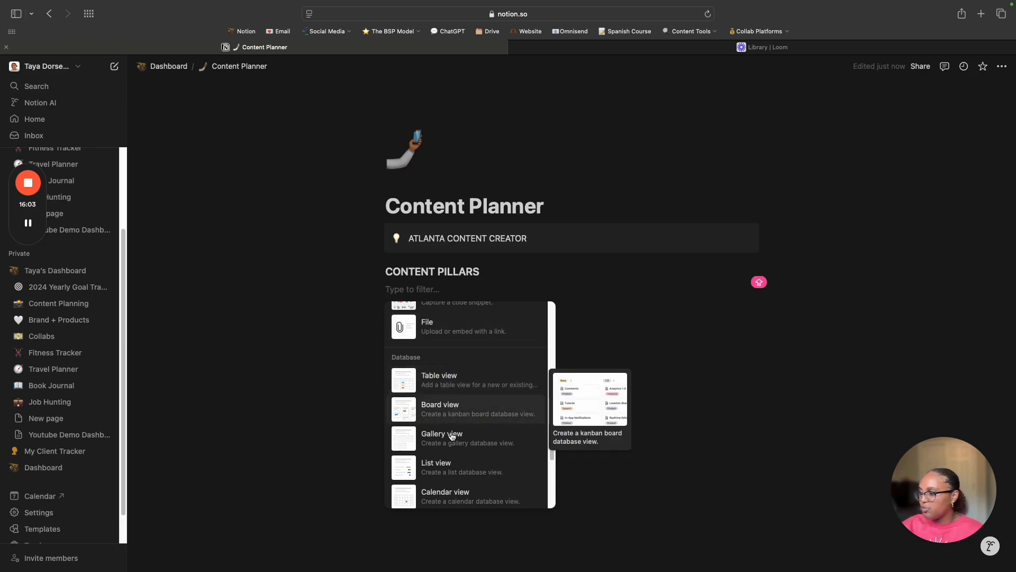
pyautogui.scroll(-5, 493, 480)
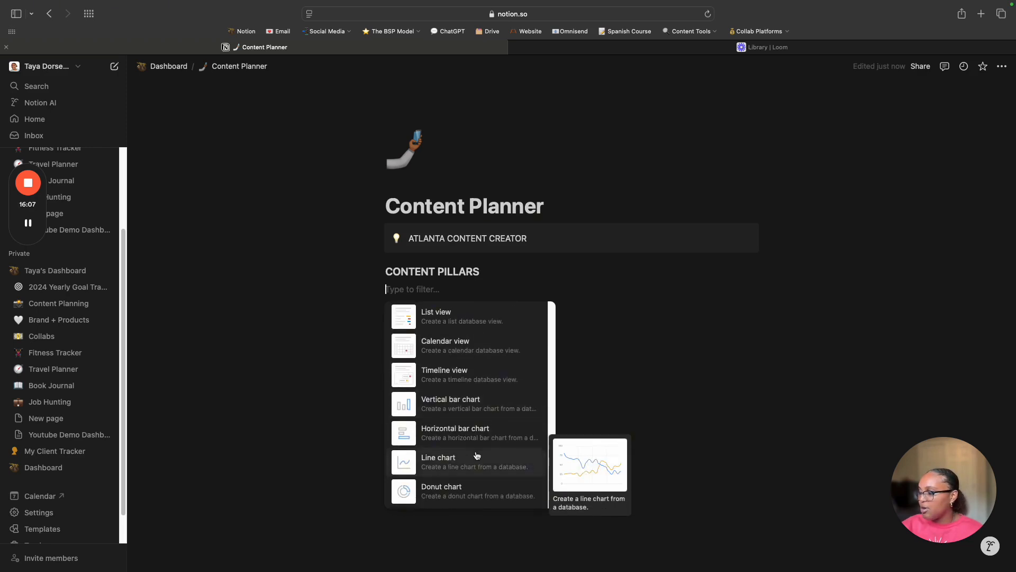
pyautogui.scroll(-15, 468, 449)
pyautogui.scroll(15, 466, 430)
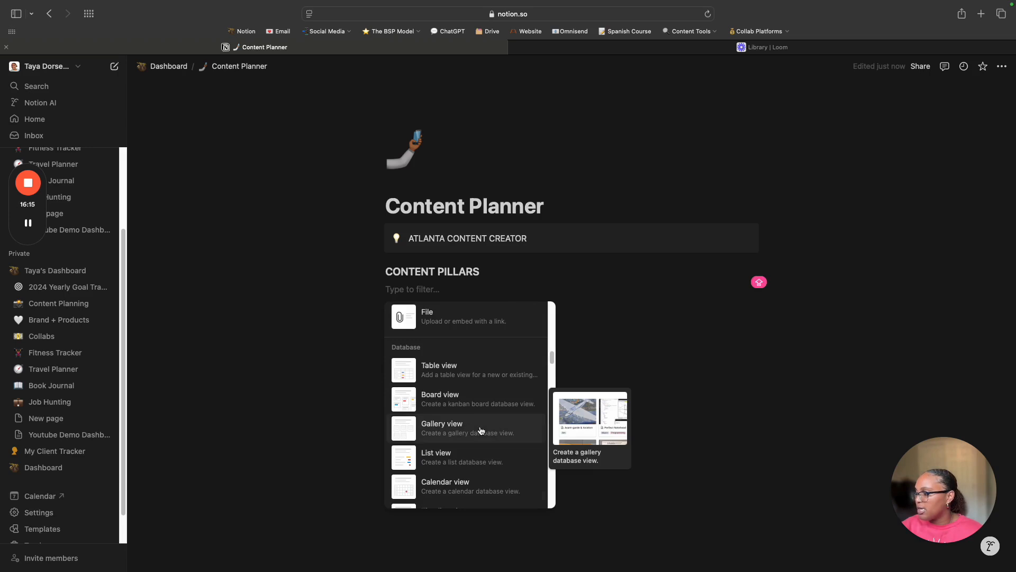
pyautogui.click(481, 430)
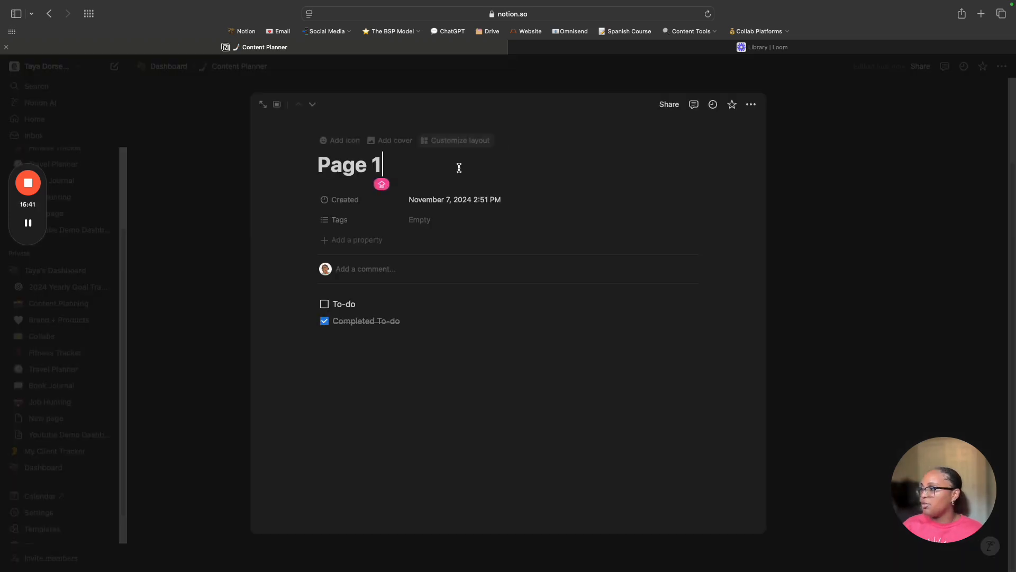
# Retitle the Page 1 card "ATL ACTIVITIES" and delete its sample to-do items.
pyautogui.moveTo(459, 168); pyautogui.dragTo(295, 155)
pyautogui.press('BackSpace')
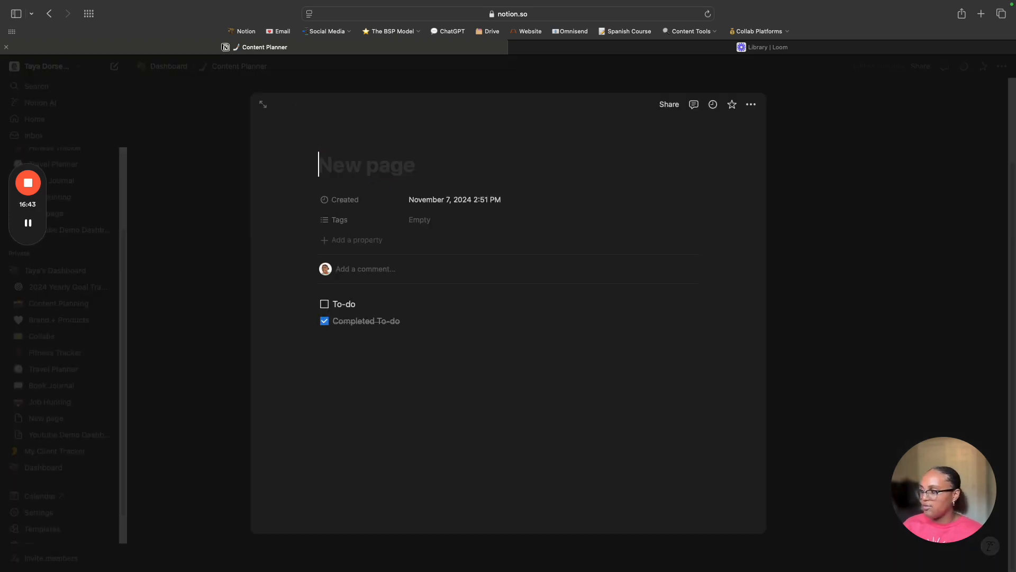
pyautogui.moveTo(417, 347); pyautogui.dragTo(342, 299)
pyautogui.press('BackSpace')
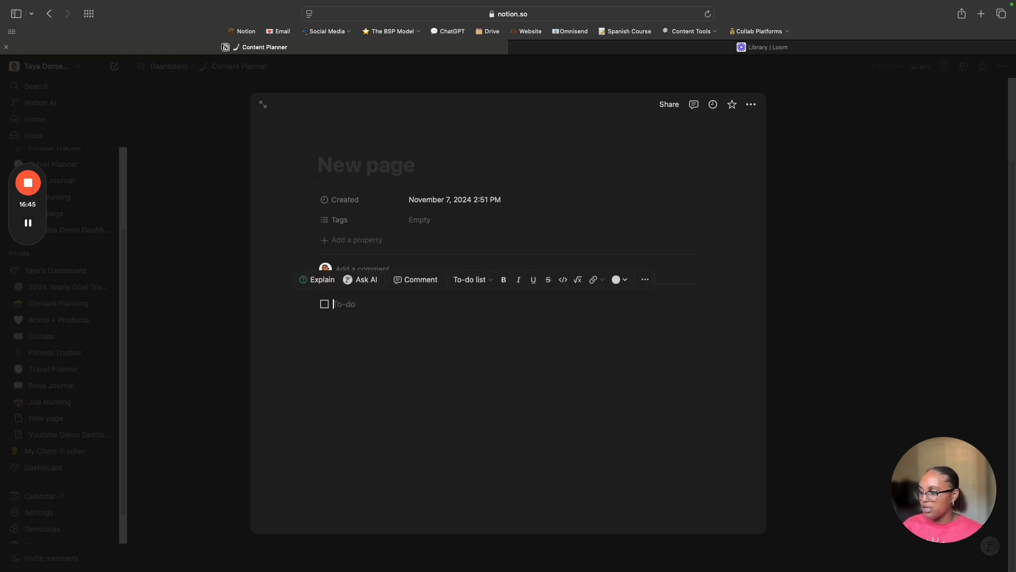
pyautogui.press('BackSpace')
pyautogui.click(389, 170)
pyautogui.write('ATL ACTIVIT')
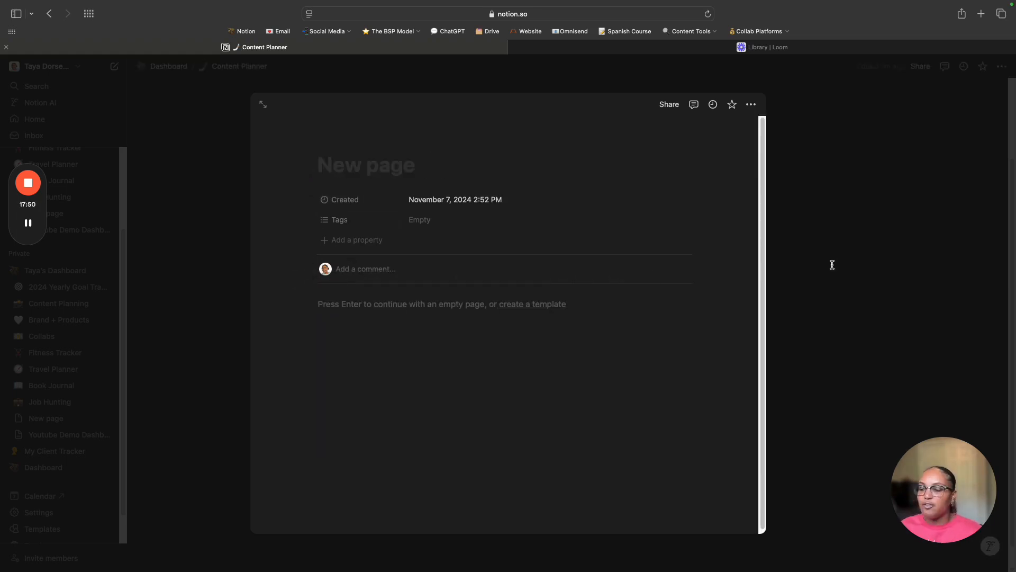
pyautogui.click(830, 263)
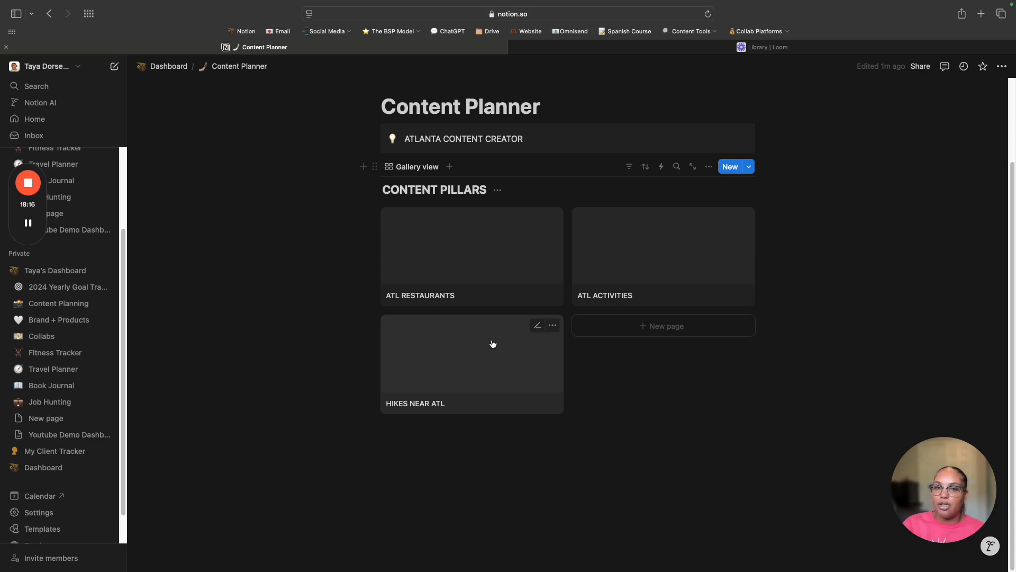
# In the ATL RESTAURANTS card, add a Heading 3 reading "IDEAS" and a to-do item "must visit restaurants this fall".
pyautogui.click(474, 250)
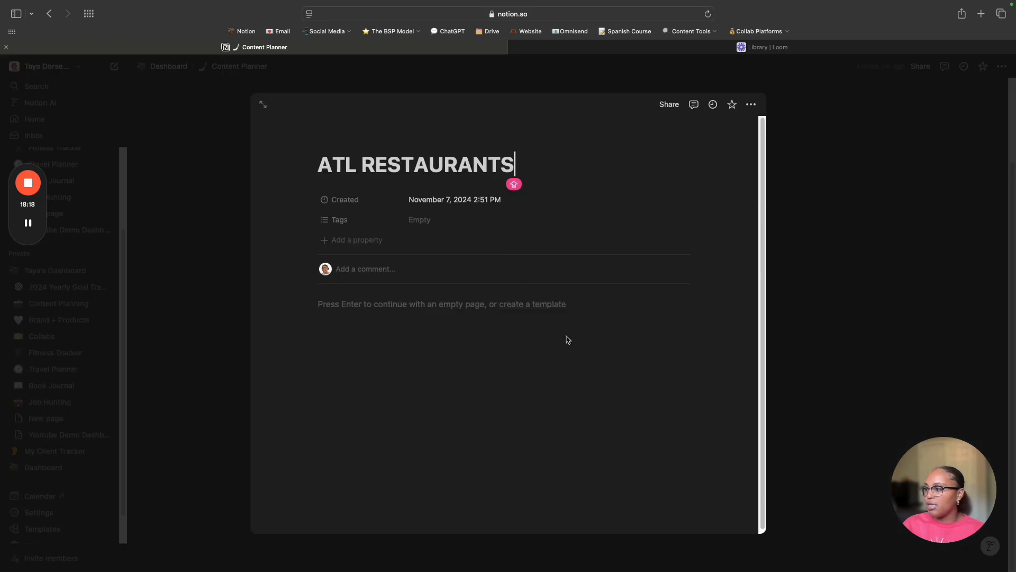
pyautogui.click(393, 303)
pyautogui.click(302, 304)
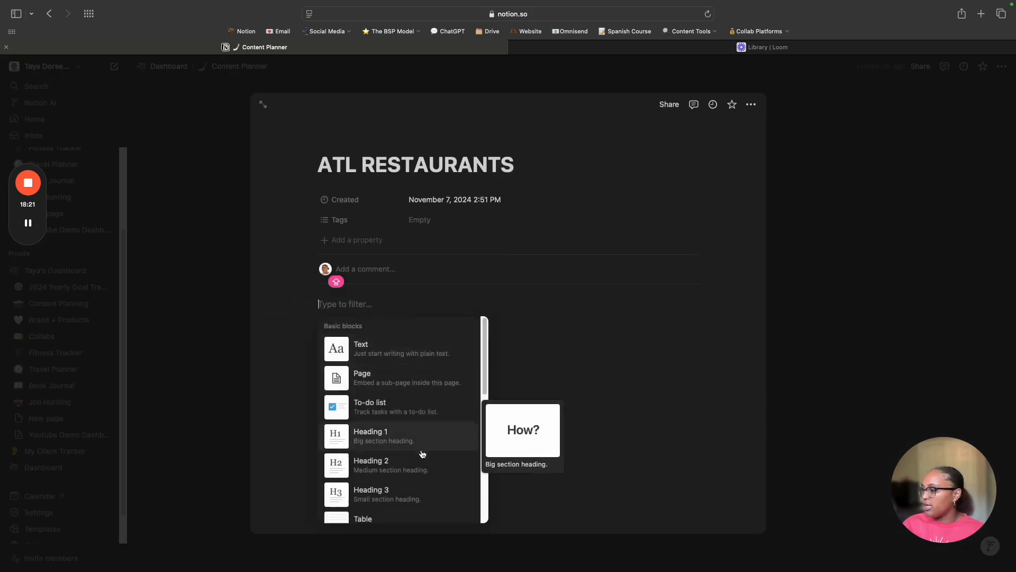
pyautogui.click(414, 488)
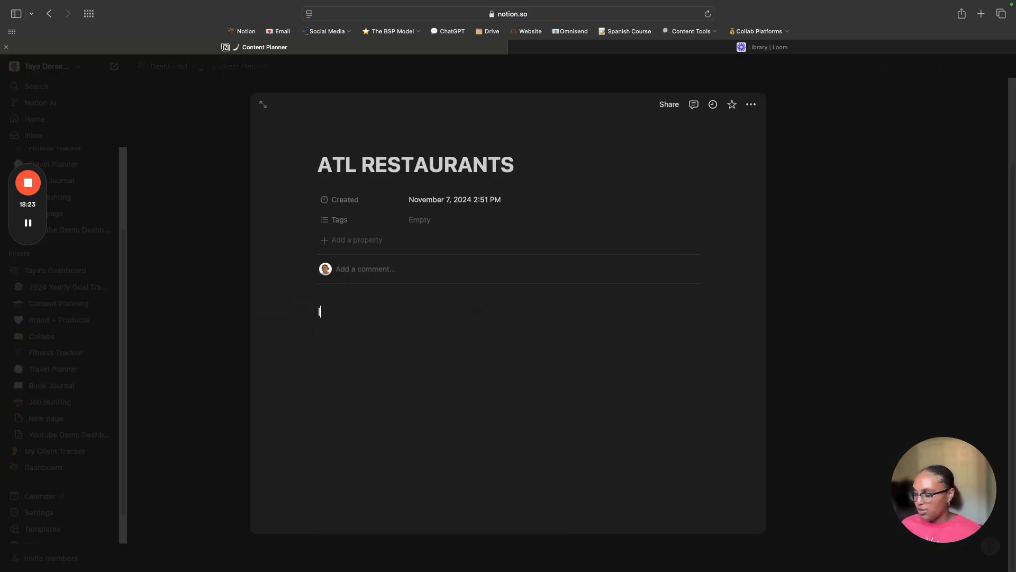
pyautogui.press('Return')
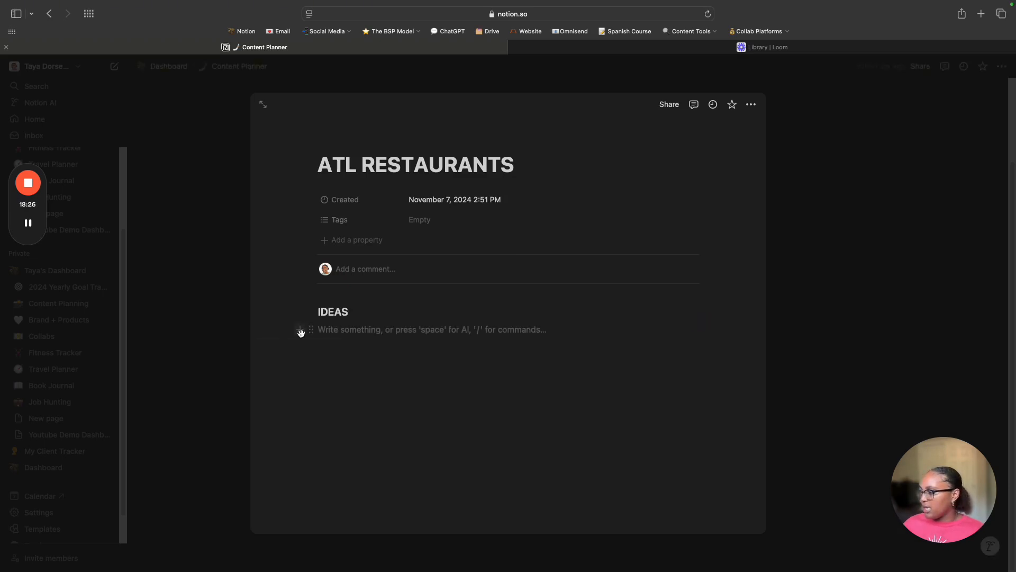
pyautogui.click(301, 332)
pyautogui.click(418, 425)
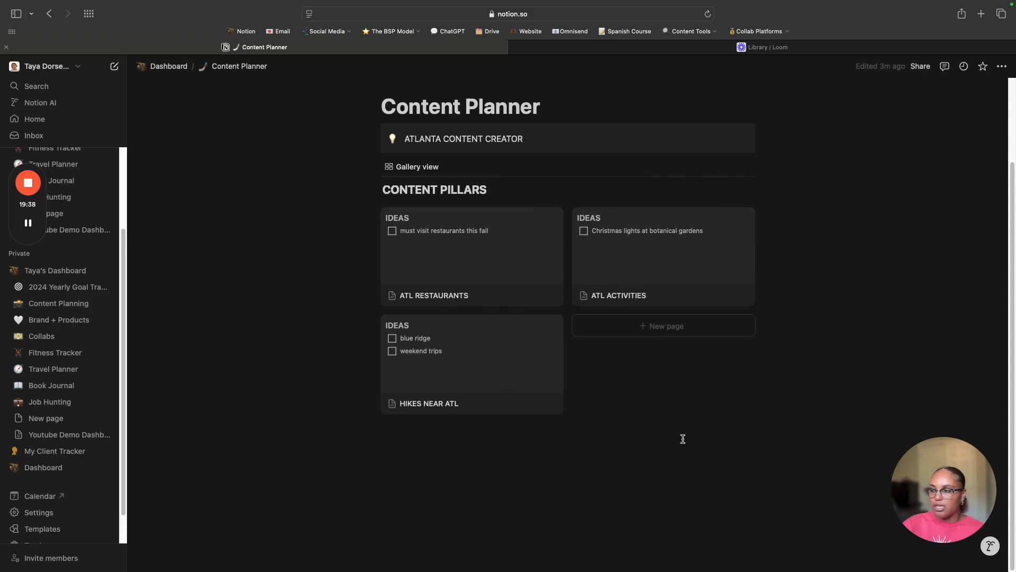
# Embed a sub-page titled "CONTENT NOTES" below the CONTENT PILLARS gallery.
pyautogui.click(601, 240)
pyautogui.click(76, 258)
pyautogui.click(392, 282)
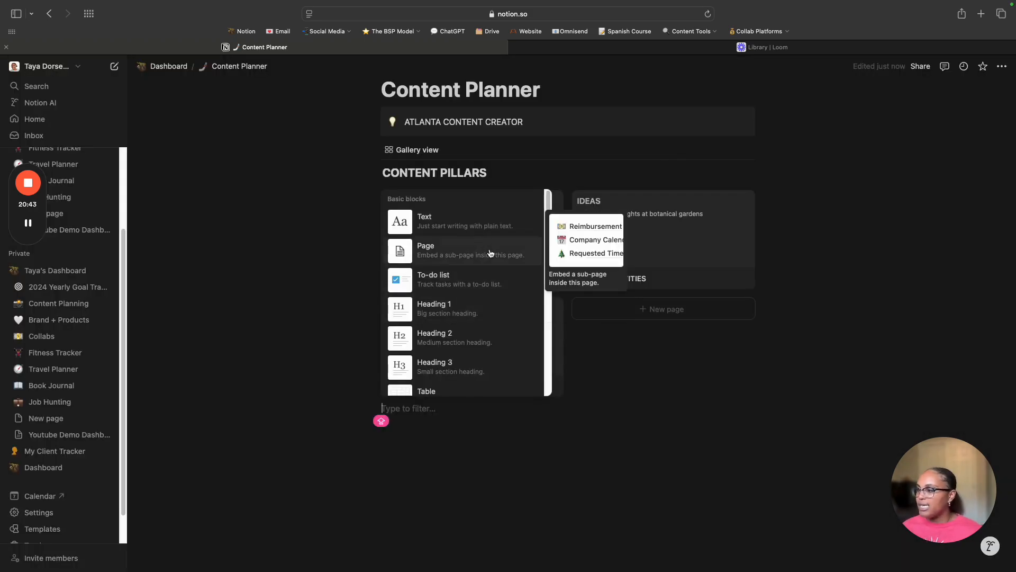
pyautogui.click(490, 253)
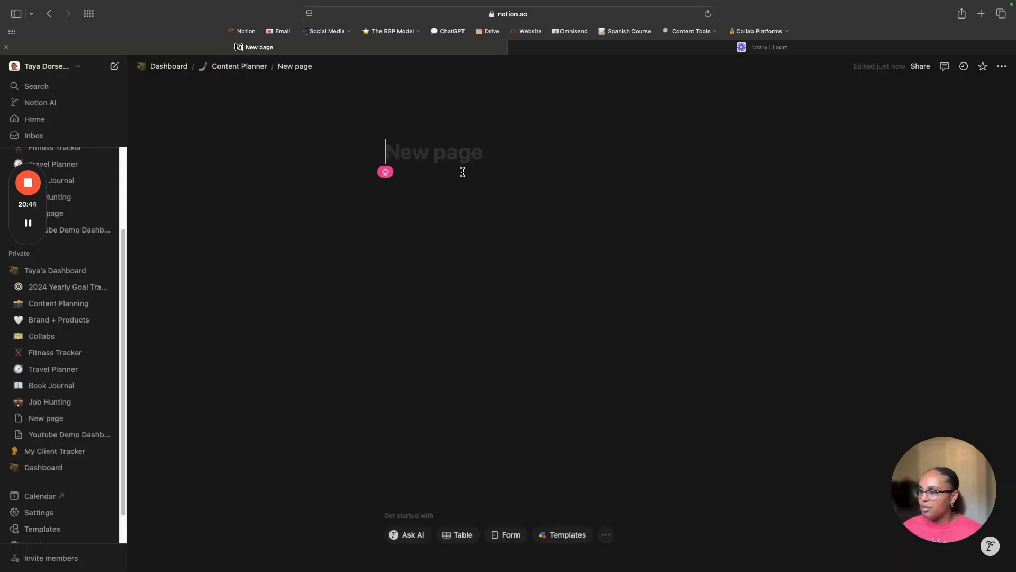
pyautogui.write('CONTENT NOT')
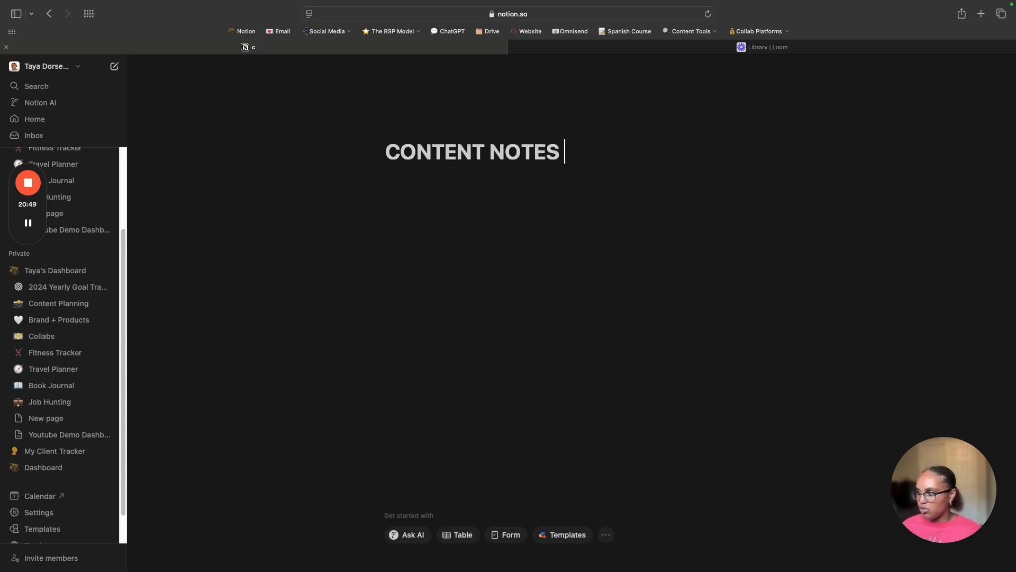
pyautogui.write('ES')
pyautogui.press('Return')
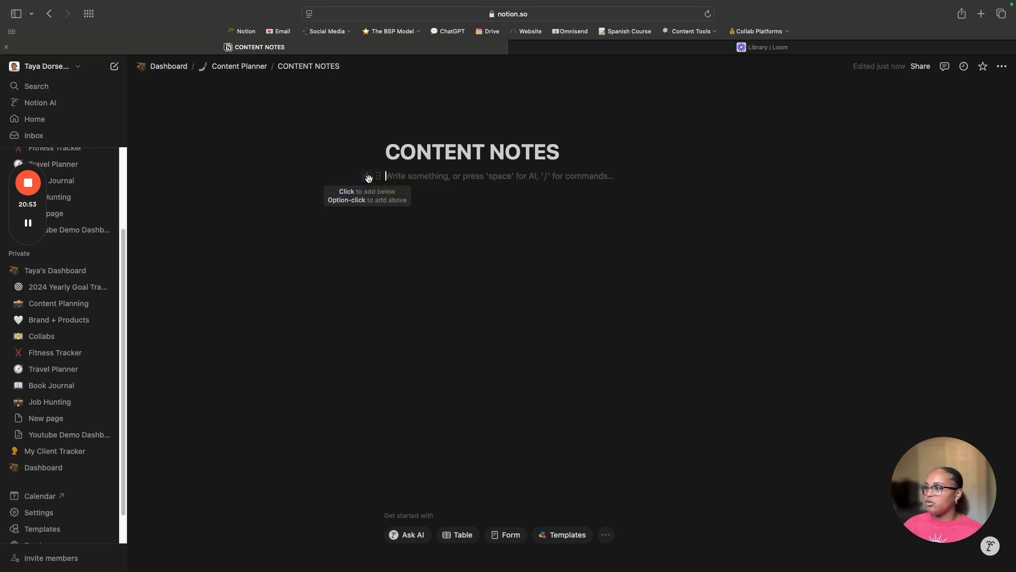
# Insert a gallery view database titled "NOTES" in the CONTENT NOTES page and give the page a notebook icon.
pyautogui.click(367, 177)
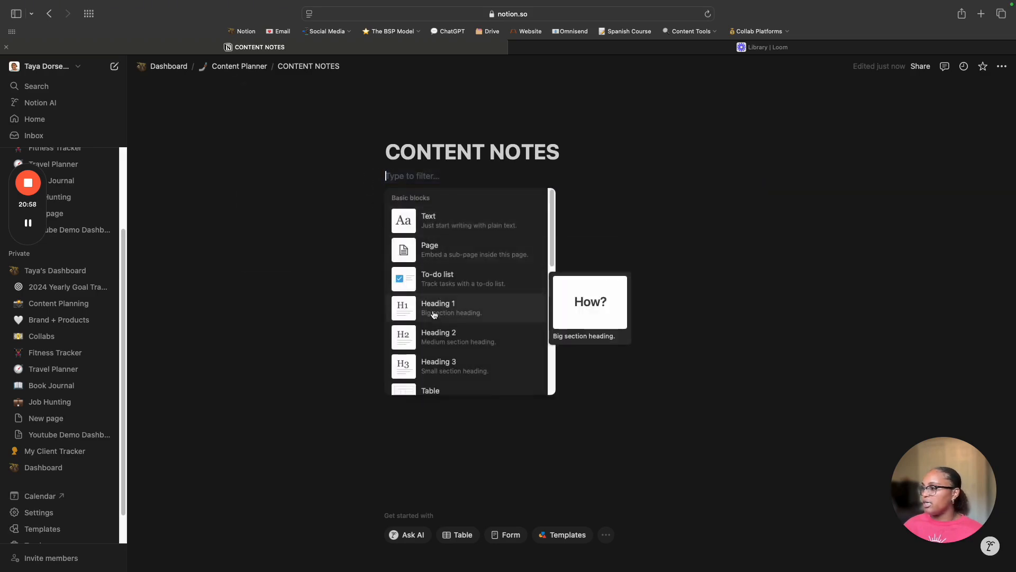
pyautogui.scroll(-10, 455, 323)
pyautogui.scroll(-5, 459, 321)
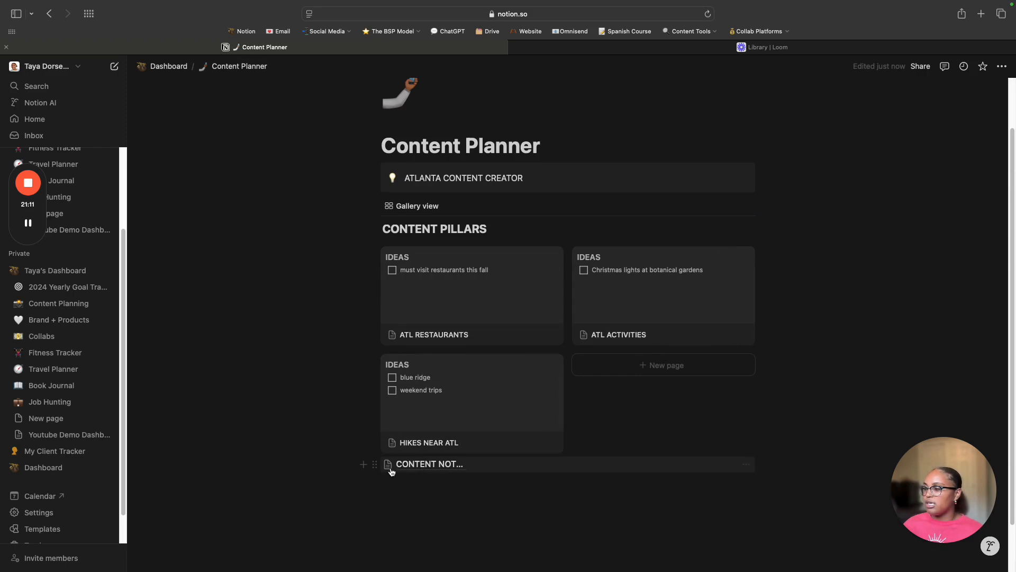
pyautogui.click(422, 466)
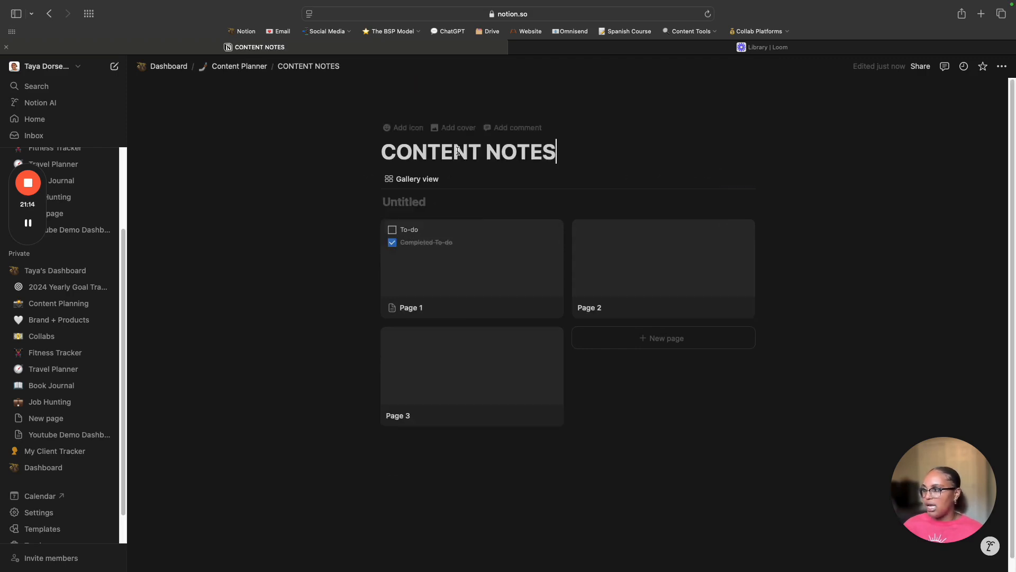
pyautogui.click(404, 129)
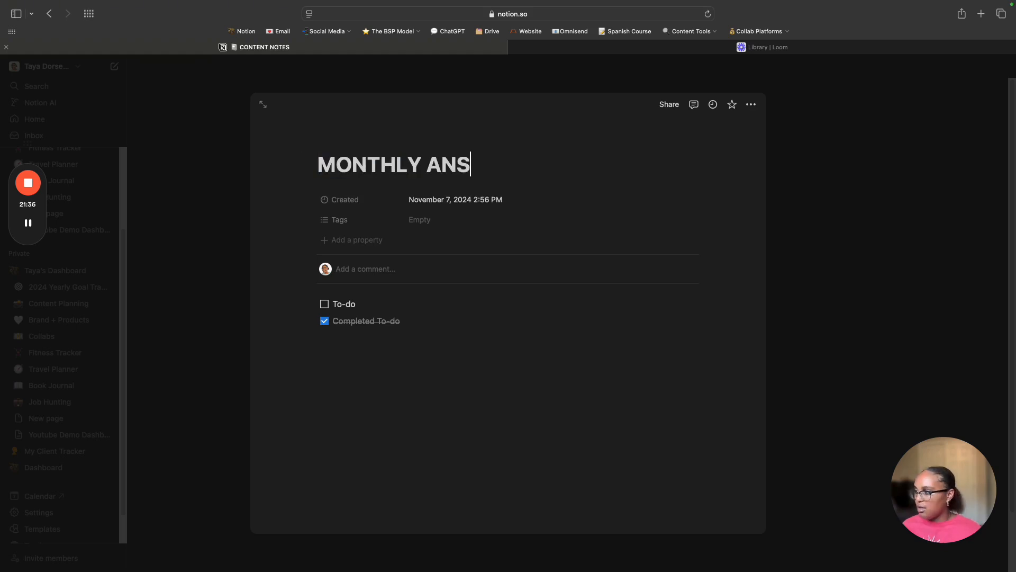
# Retitle the Page 1 card of the NOTES gallery "MONTHLY ANALYSIS" and delete its sample to-do items.
pyautogui.write('ALYSIC')
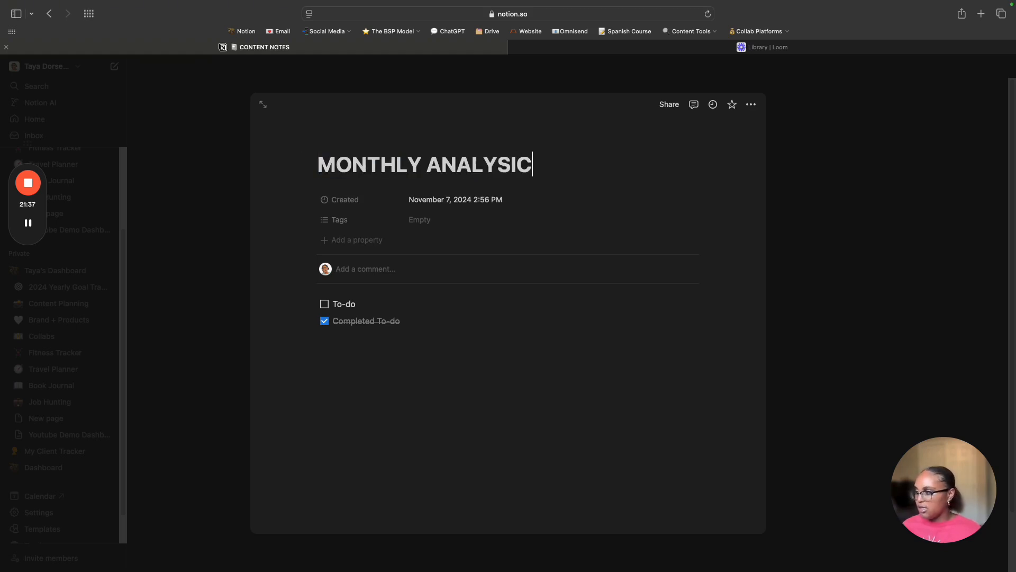
pyautogui.moveTo(392, 320); pyautogui.dragTo(318, 297)
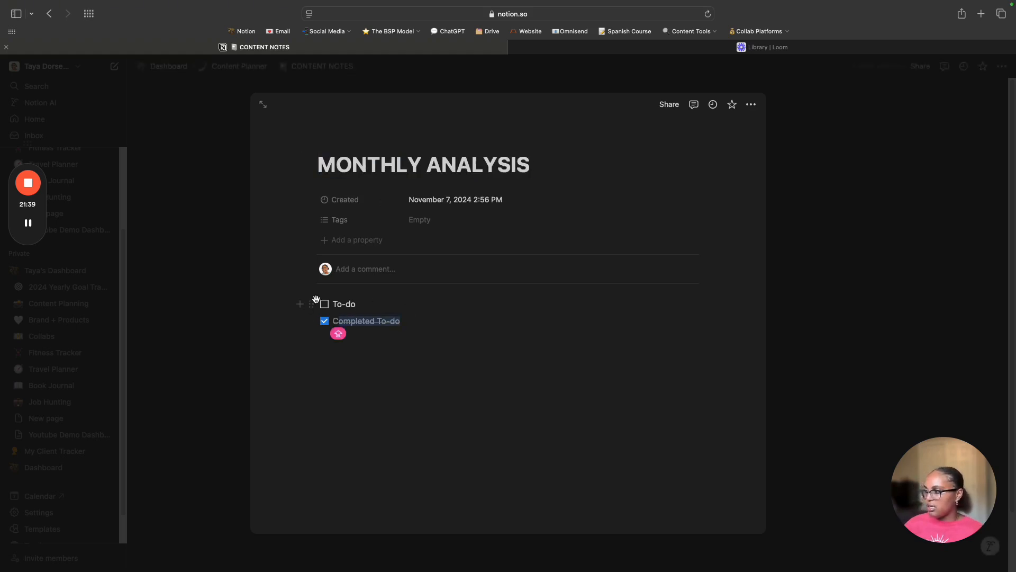
pyautogui.press('BackSpace')
pyautogui.press('BackSpace')
pyautogui.press('BackSpace')
pyautogui.press('BackSpace')
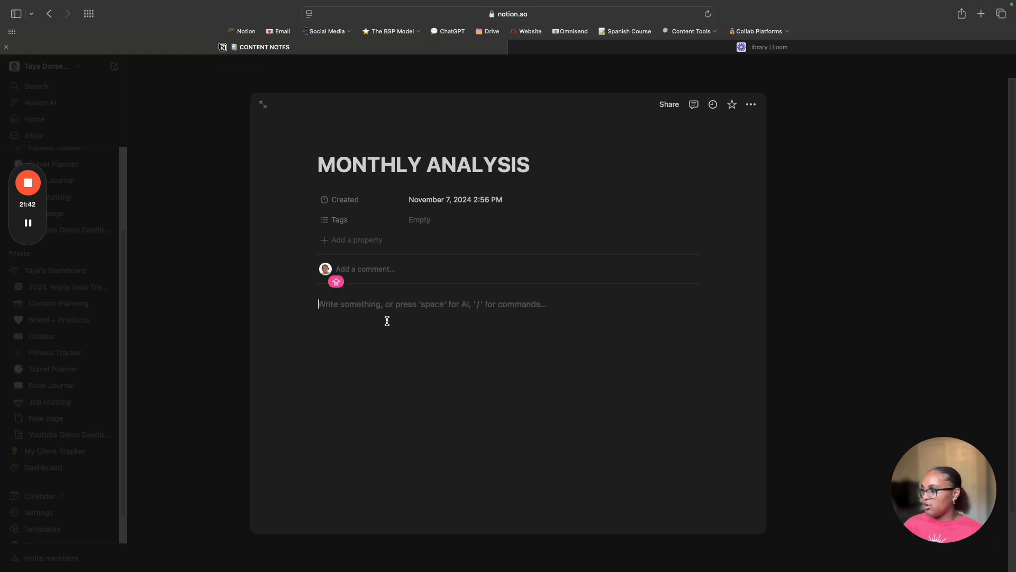
# Embed a sub-page titled "October 2024" in the MONTHLY ANALYSIS card.
pyautogui.write('/')
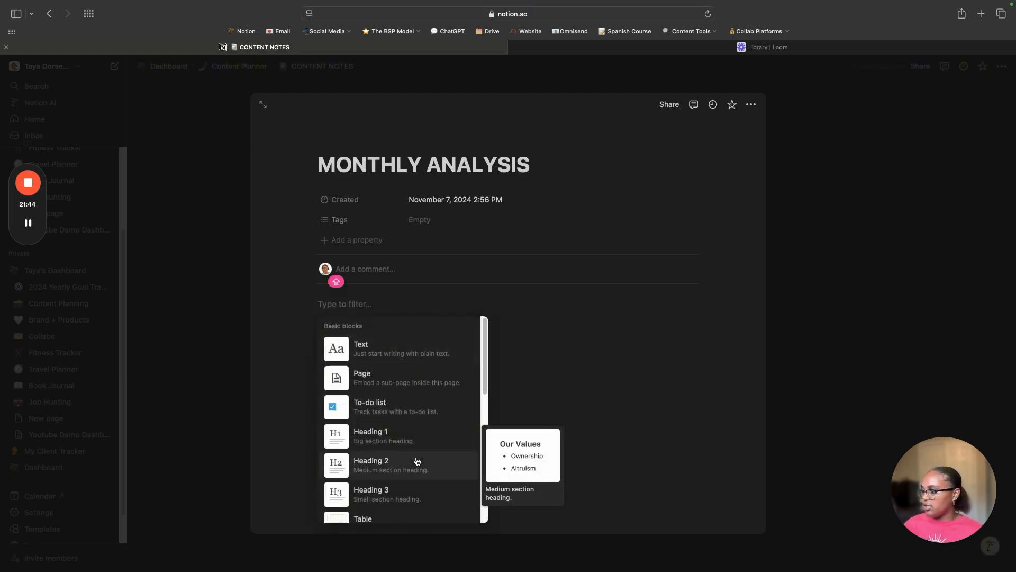
pyautogui.scroll(-5, 416, 459)
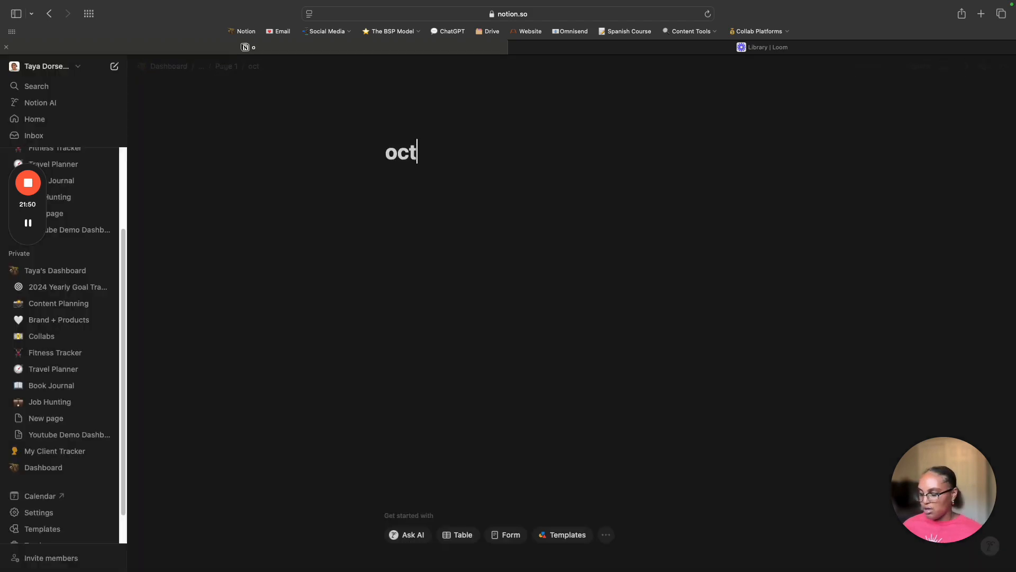
pyautogui.write('ober 2024')
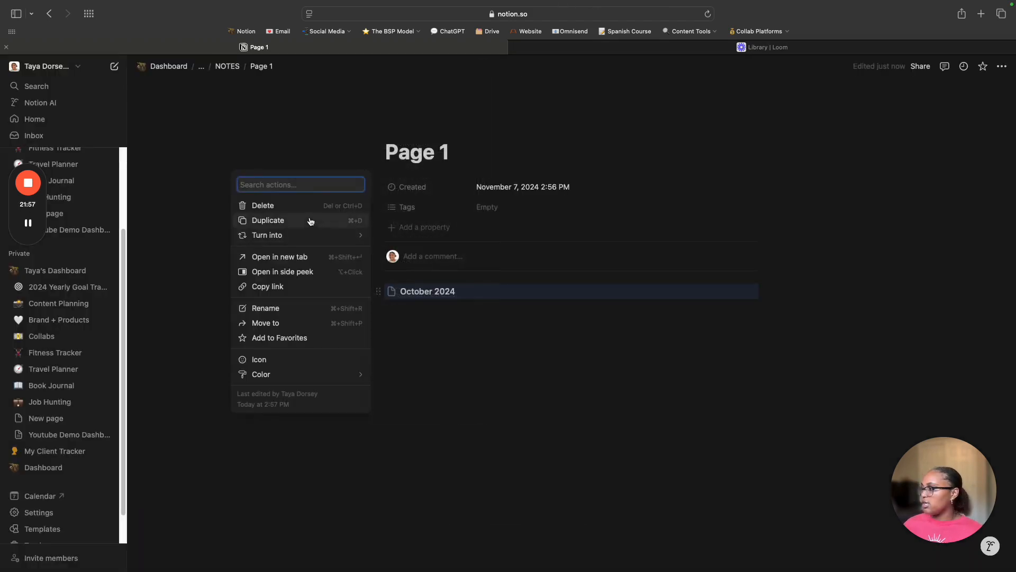
# Duplicate the October 2024 sub-page, rename the copy "November 2024" and return to the parent page.
pyautogui.click(311, 220)
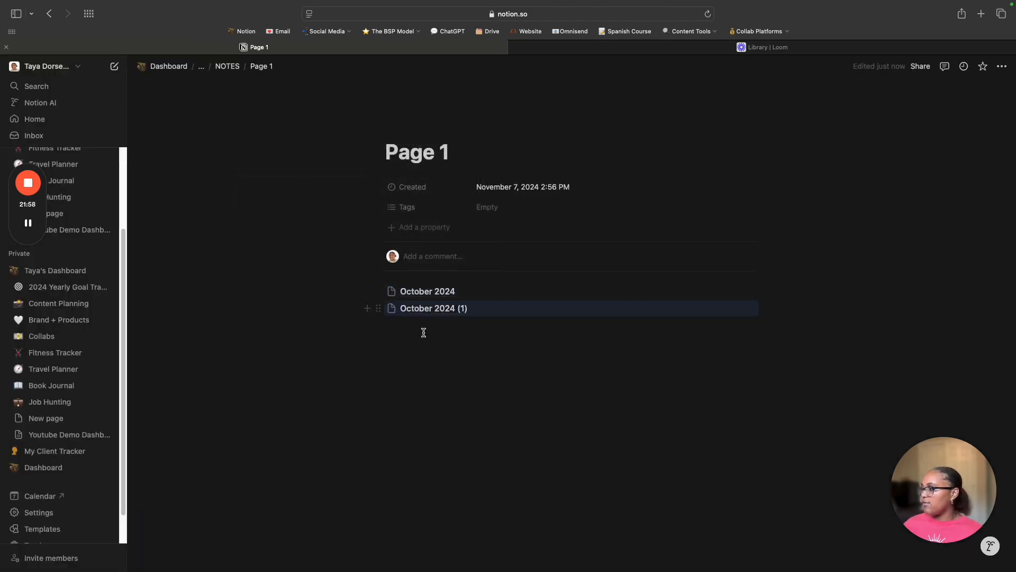
pyautogui.click(481, 307)
pyautogui.moveTo(554, 153); pyautogui.dragTo(524, 153)
pyautogui.press('BackSpace')
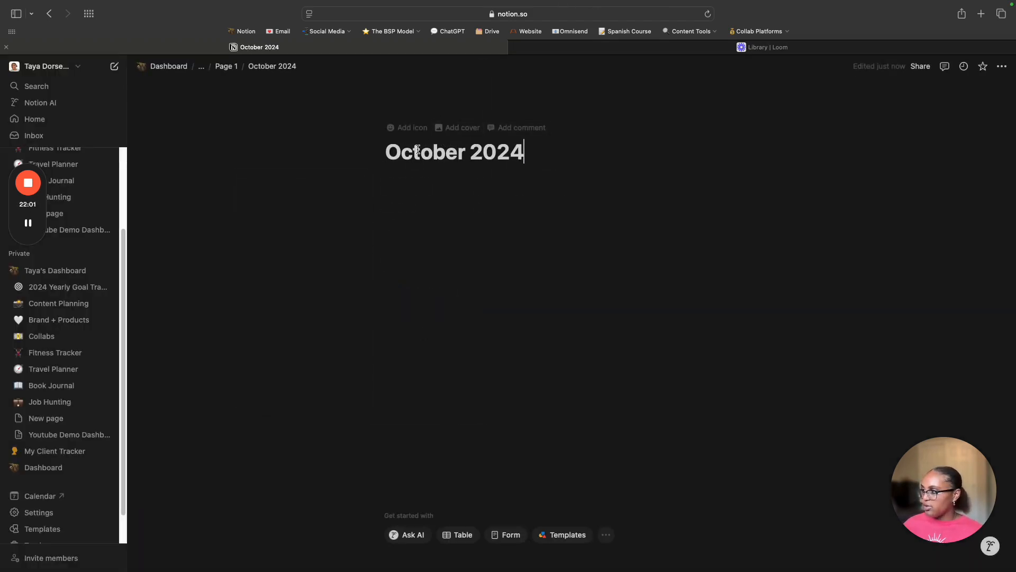
pyautogui.keyDown('shift'); pyautogui.click(356, 147); pyautogui.keyUp('shift')
pyautogui.write('M')
pyautogui.press('BackSpace')
pyautogui.write('Nov')
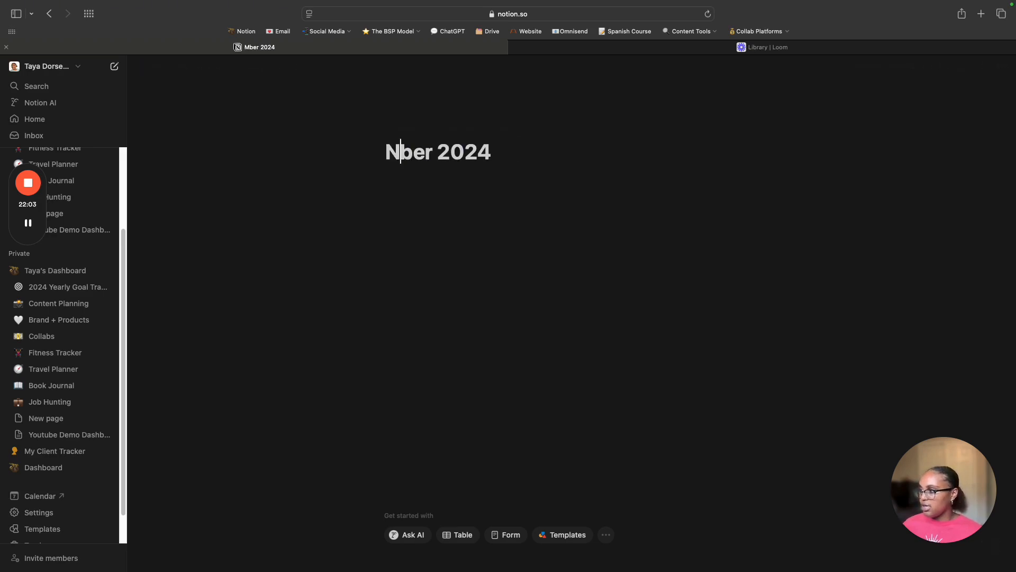
pyautogui.write('em')
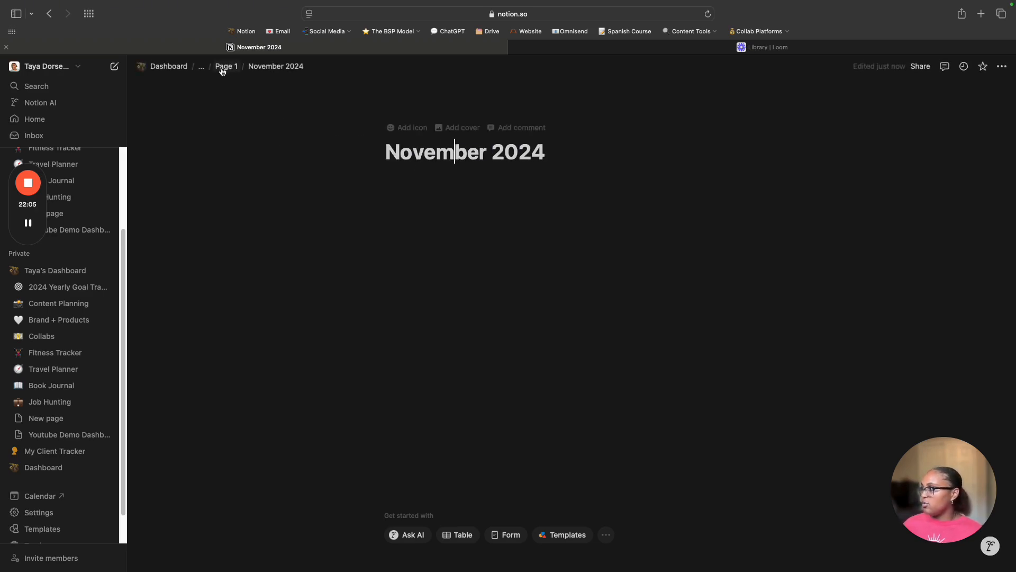
pyautogui.click(221, 66)
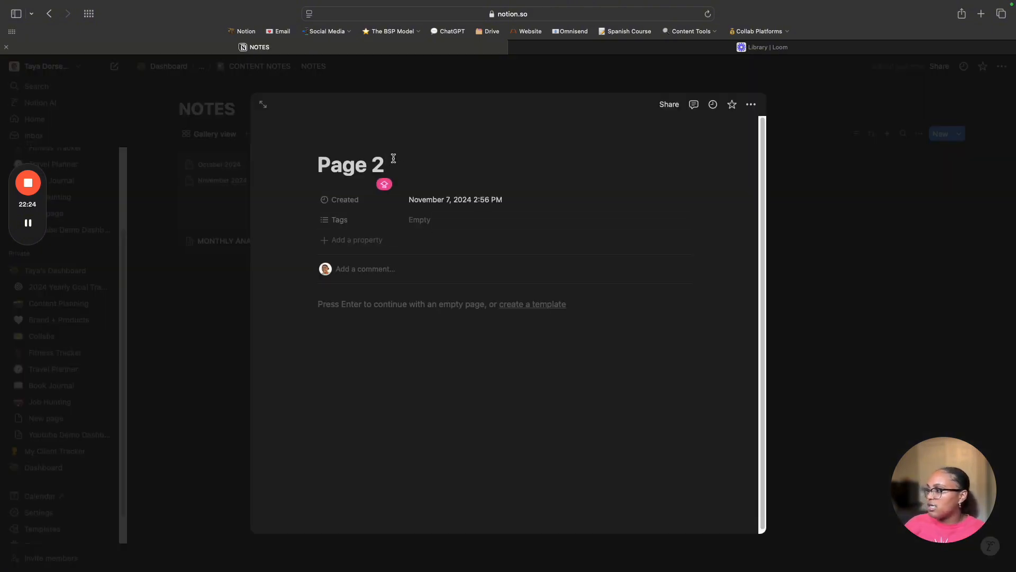
# Retitle the Page 2 card "CATCHY HOOKS" and add toggle lists named "ATL RESTAURANTS", "ATL ACTIVITES" and "NEARBY ATL HIKES" to it.
pyautogui.press('BackSpace')
pyautogui.press('BackSpace')
pyautogui.press('BackSpace')
pyautogui.press('BackSpace')
pyautogui.press('BackSpace')
pyautogui.press('BackSpace')
pyautogui.write('hoo')
pyautogui.press('BackSpace')
pyautogui.press('BackSpace')
pyautogui.press('BackSpace')
pyautogui.write('CATCH')
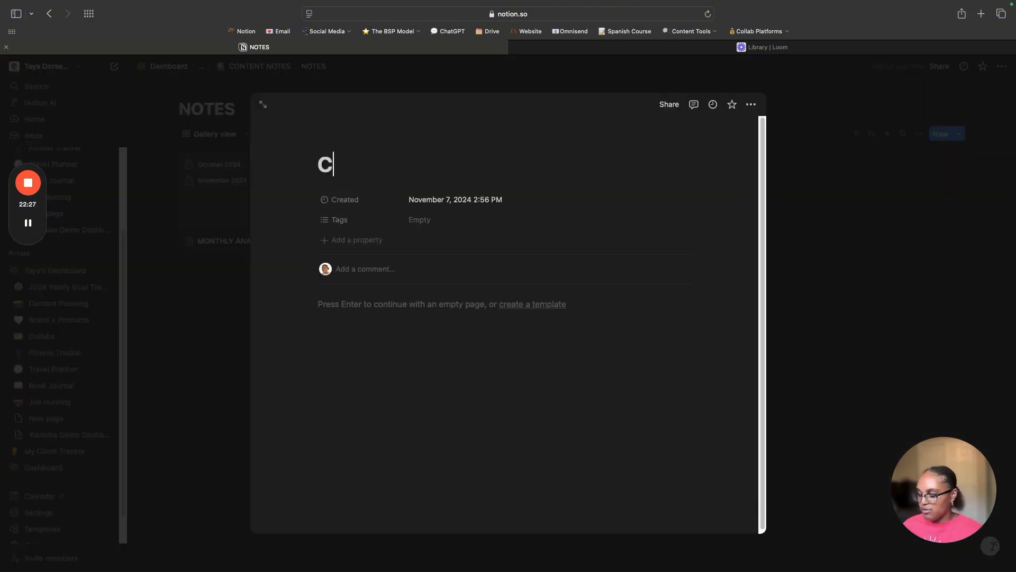
pyautogui.write('Y HOOKS')
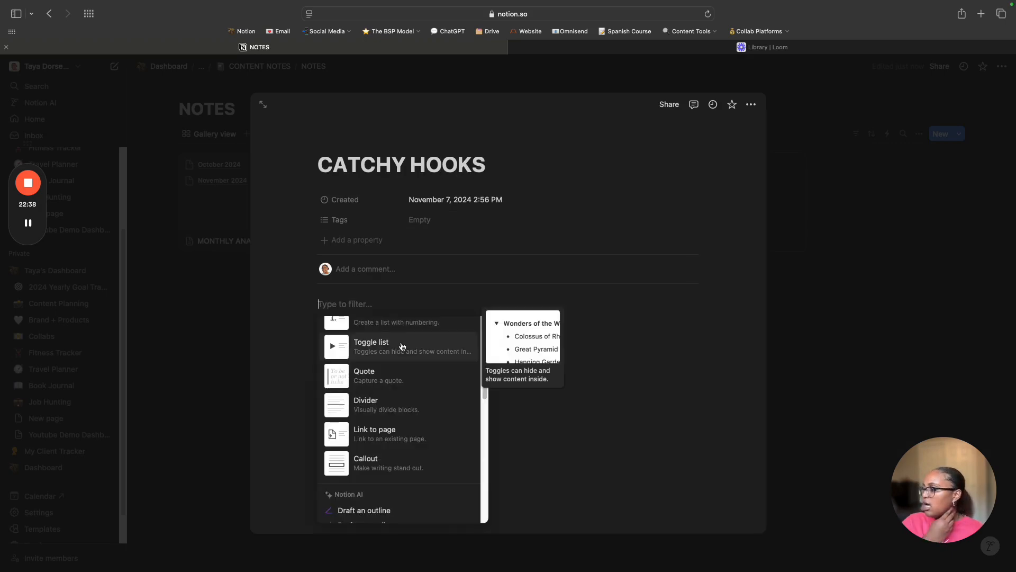
pyautogui.click(402, 350)
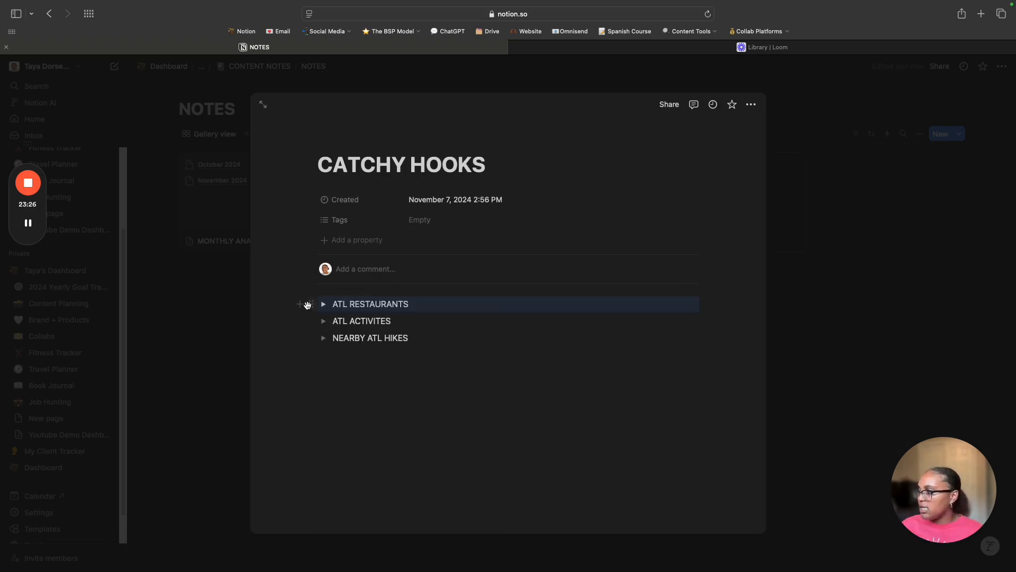
# Apply a pink background to the ATL RESTAURANTS toggle, green to ATL ACTIVITES and orange to NEARBY ATL HIKES.
pyautogui.click(311, 303)
pyautogui.moveTo(211, 376)
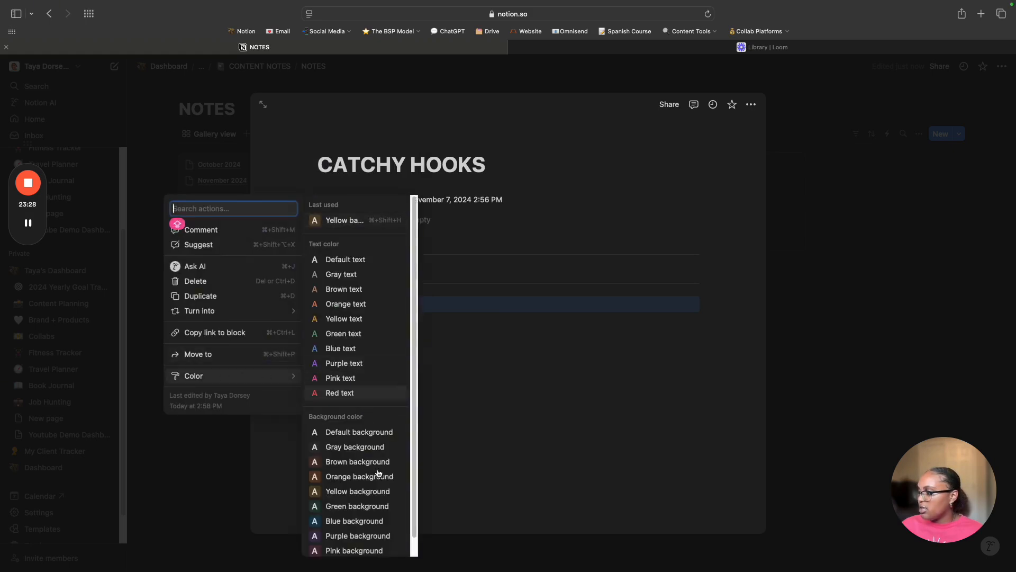
pyautogui.click(354, 550)
pyautogui.click(312, 321)
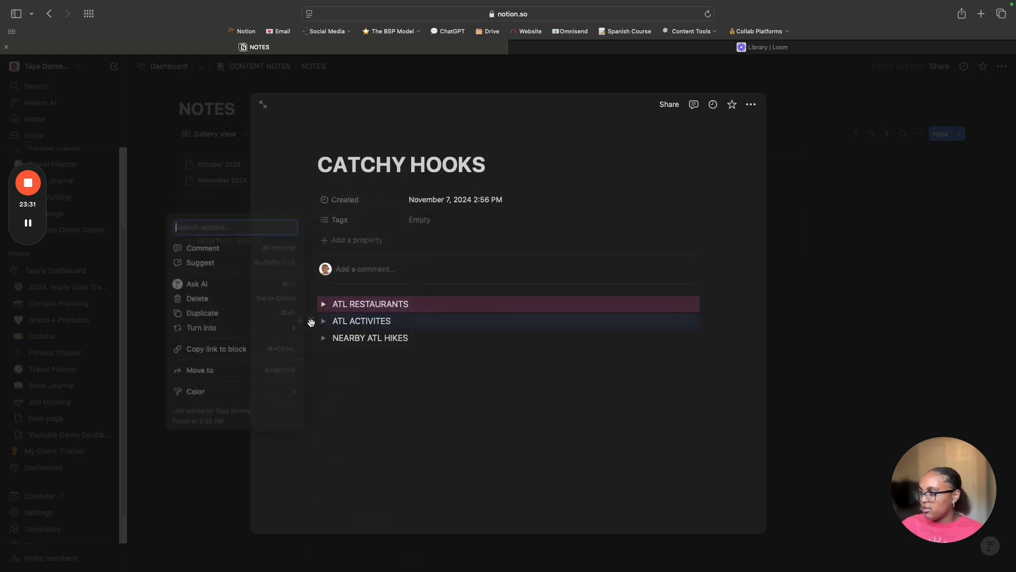
pyautogui.moveTo(259, 392)
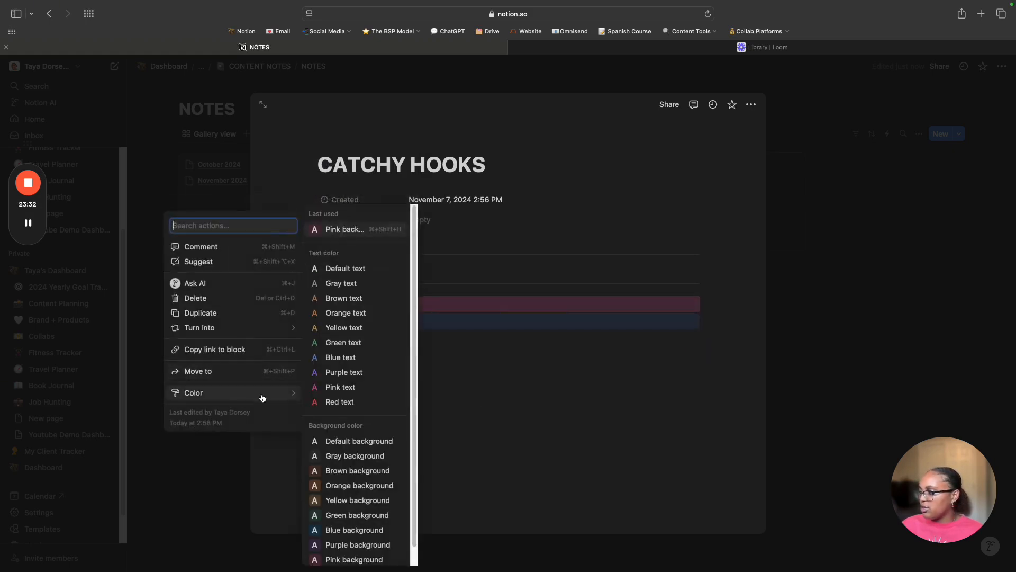
pyautogui.click(352, 516)
pyautogui.click(311, 338)
pyautogui.moveTo(236, 409)
pyautogui.click(357, 485)
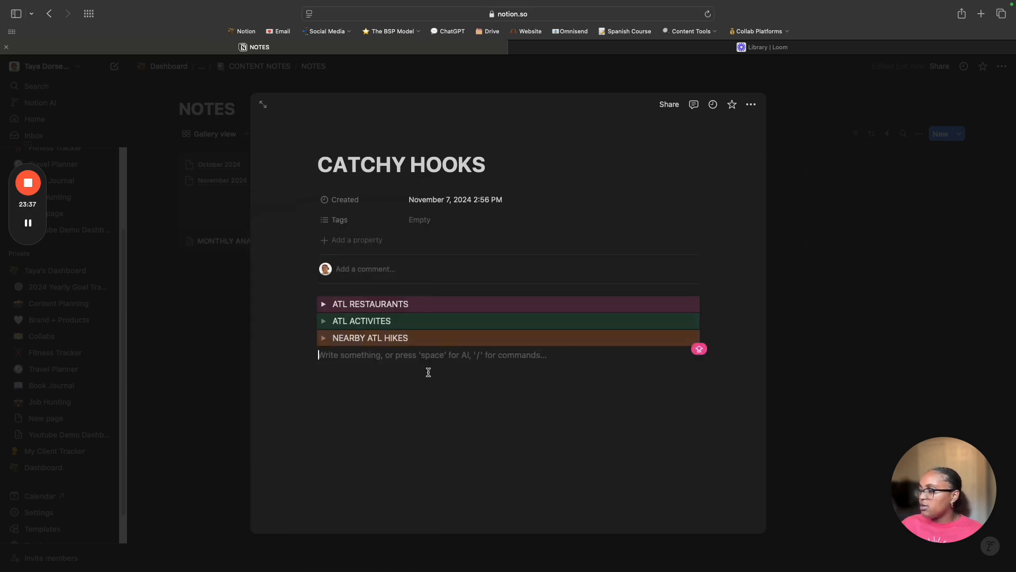
# Review the block types that the NEARBY ATL HIKES toggle can be turned into.
pyautogui.click(310, 338)
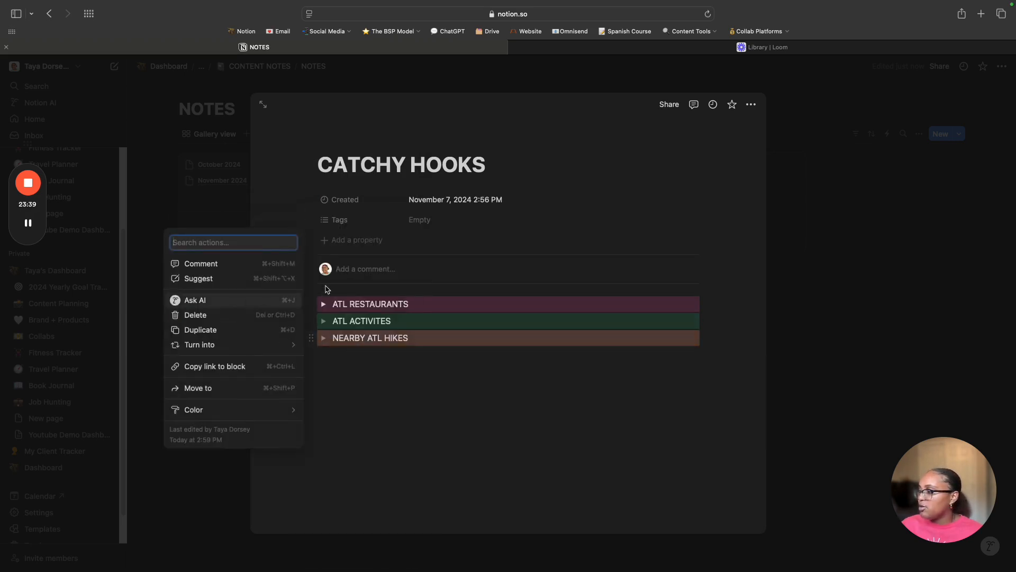
pyautogui.moveTo(285, 344)
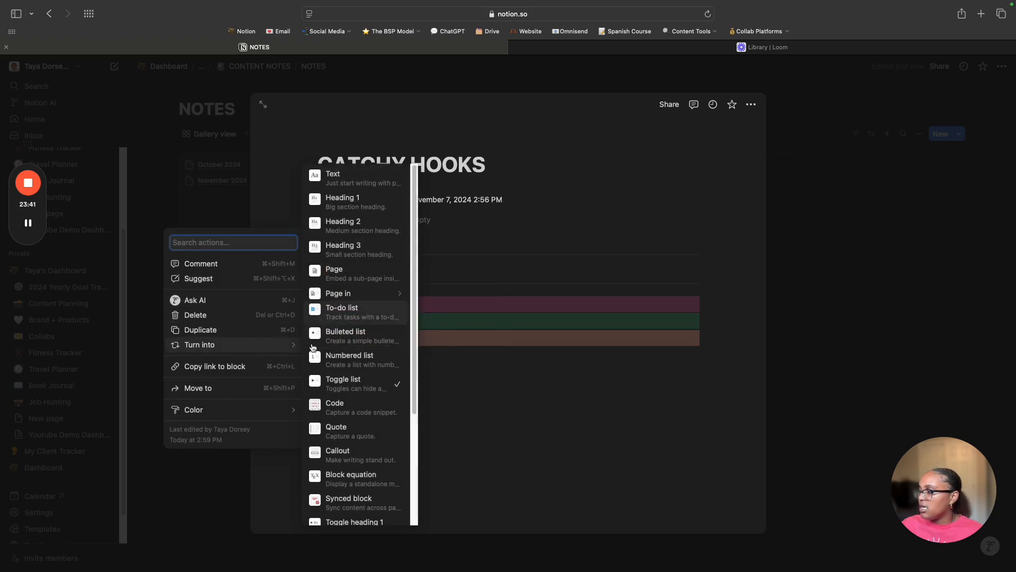
pyautogui.scroll(-3, 349, 365)
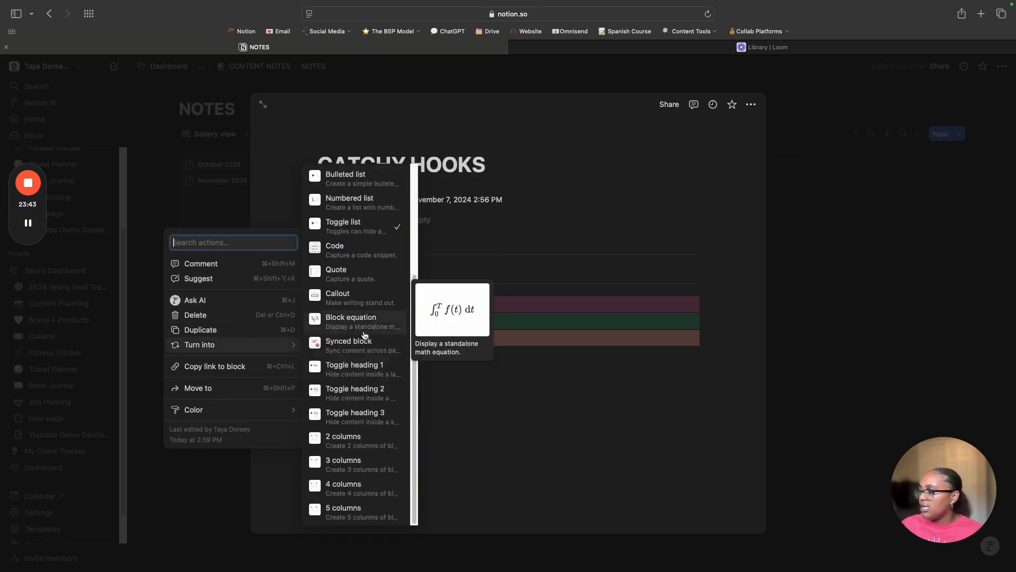
pyautogui.scroll(5, 365, 335)
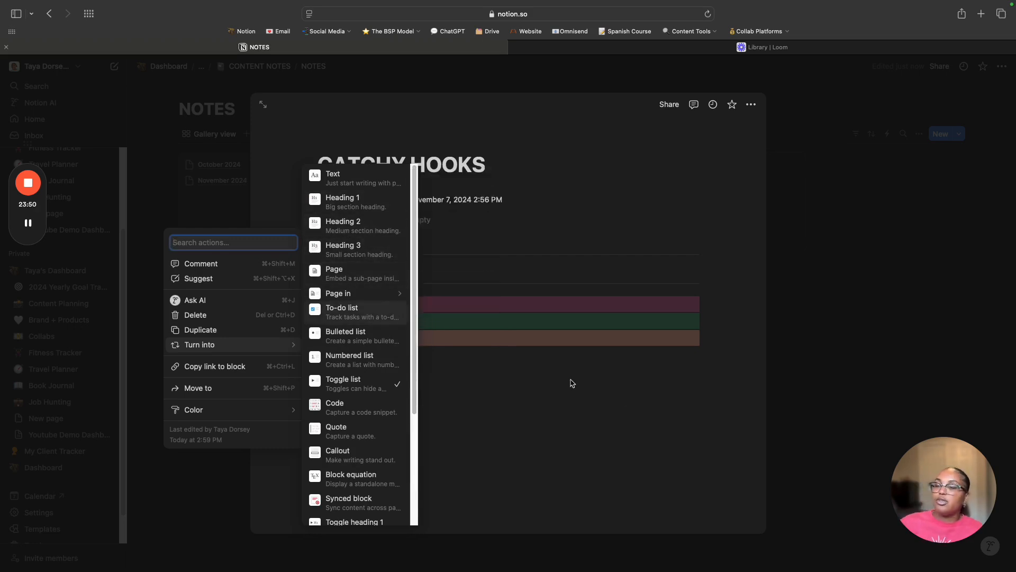
pyautogui.click(656, 397)
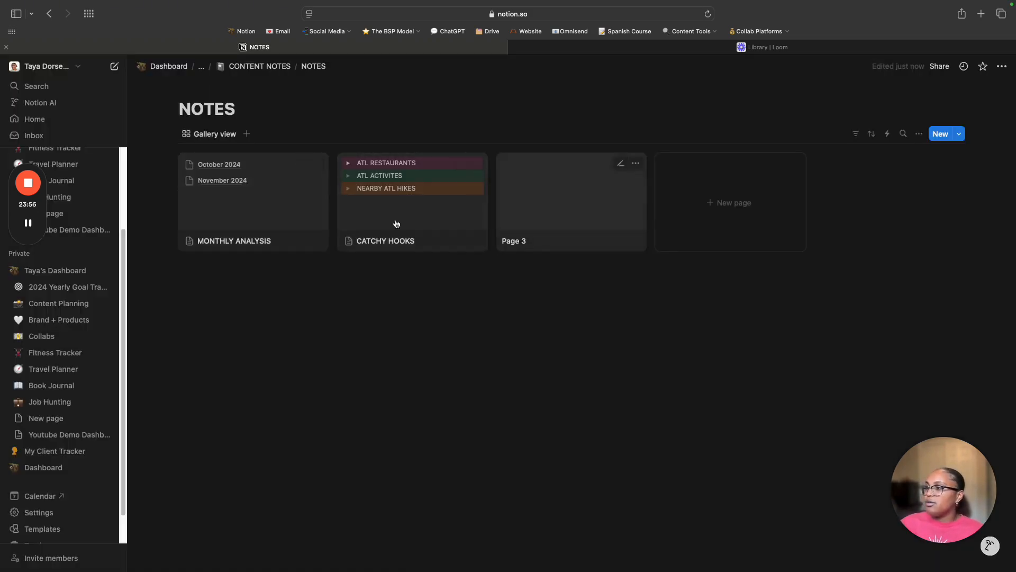
# Return to the Content Planner page and move the CONTENT NOTES sub-page between the ATLANTA CONTENT CREATOR callout and the CONTENT PILLARS gallery.
pyautogui.click(255, 67)
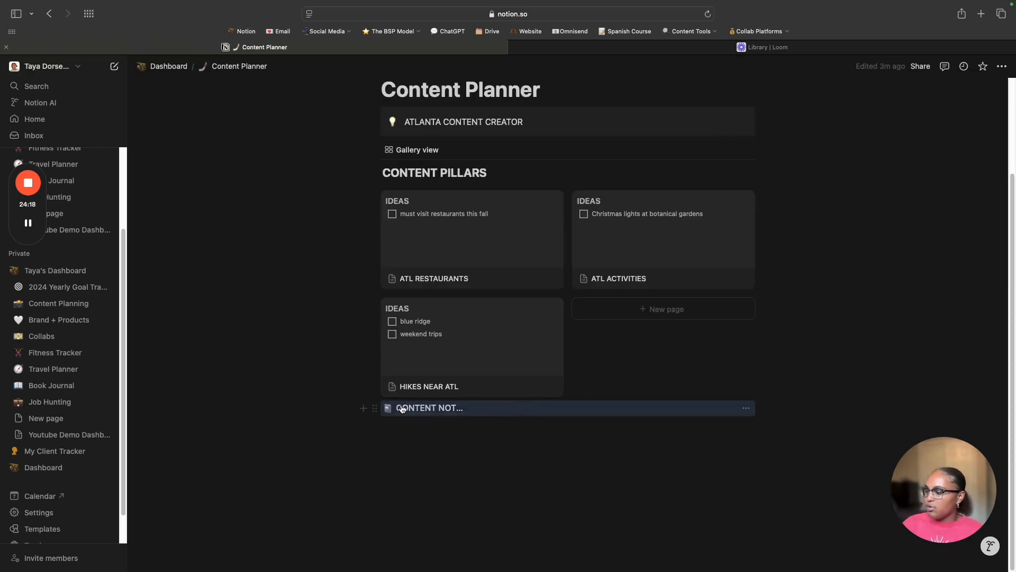
pyautogui.moveTo(374, 408); pyautogui.dragTo(394, 135)
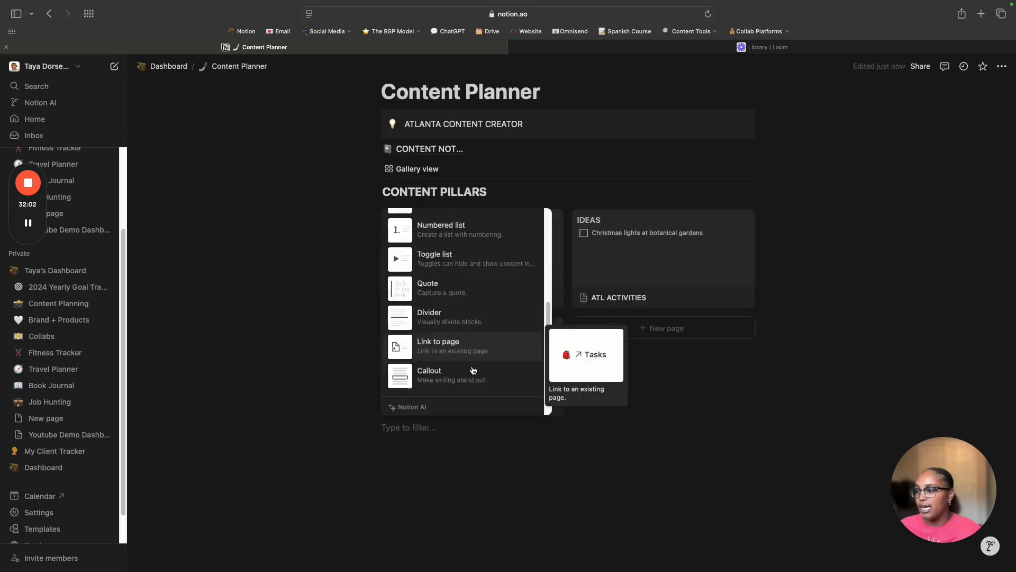
# Insert a calendar view database below the CONTENT PILLARS gallery and title it "CONTENT CALENDAR".
pyautogui.scroll(-10, 439, 345)
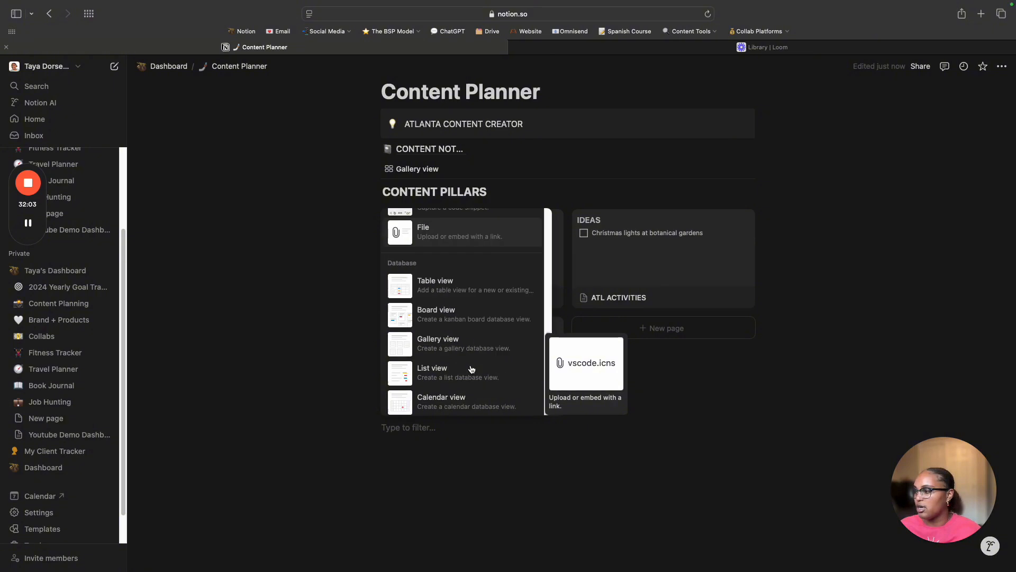
pyautogui.click(455, 400)
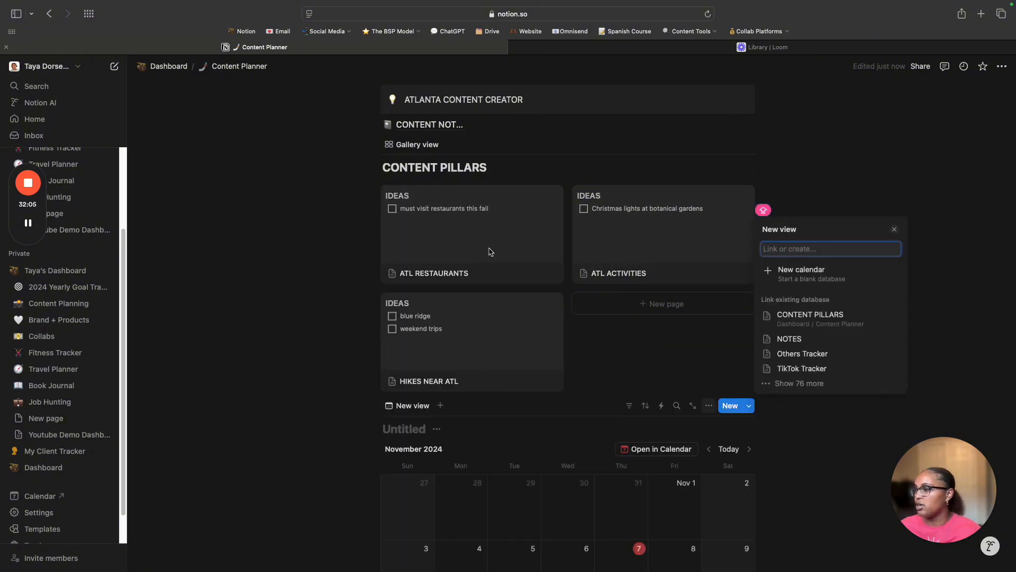
pyautogui.click(422, 436)
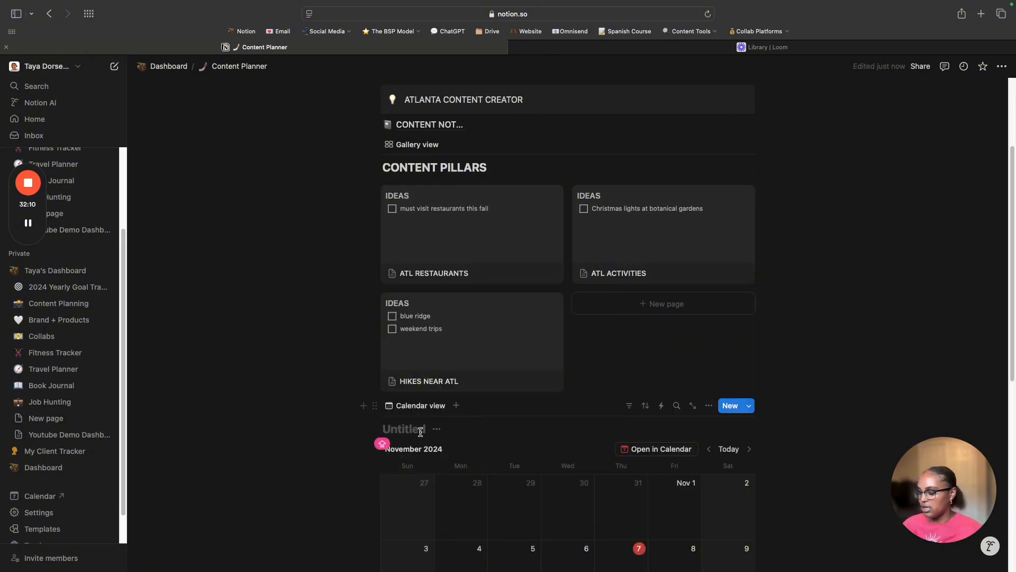
pyautogui.write('CONTENT C')
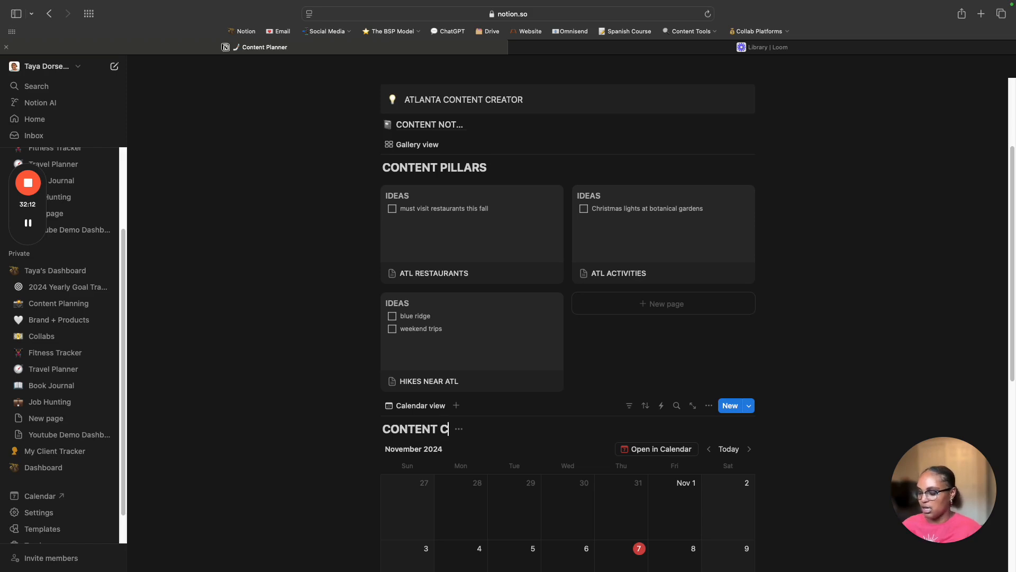
pyautogui.write('ALENDAR')
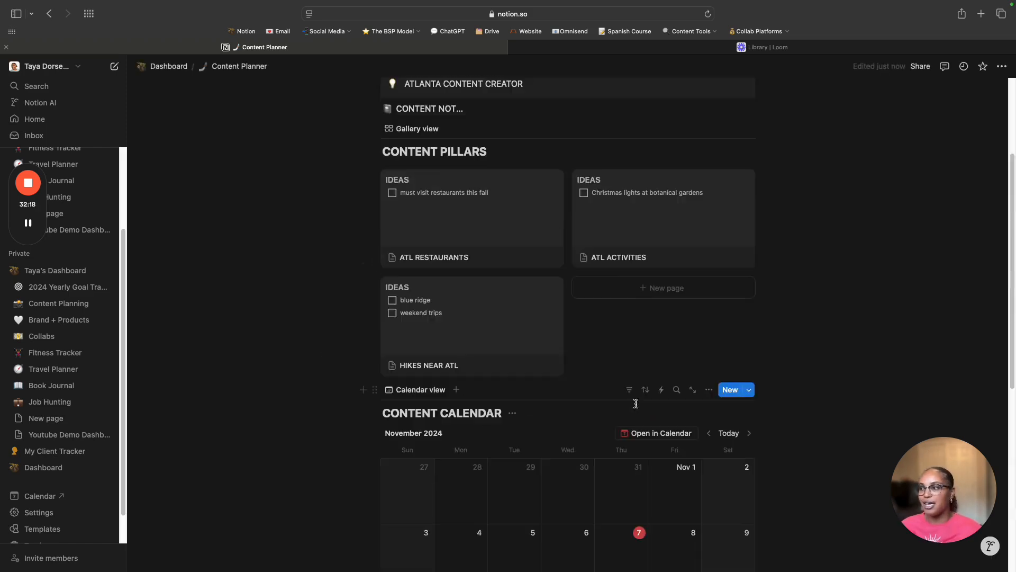
pyautogui.scroll(-10, 662, 418)
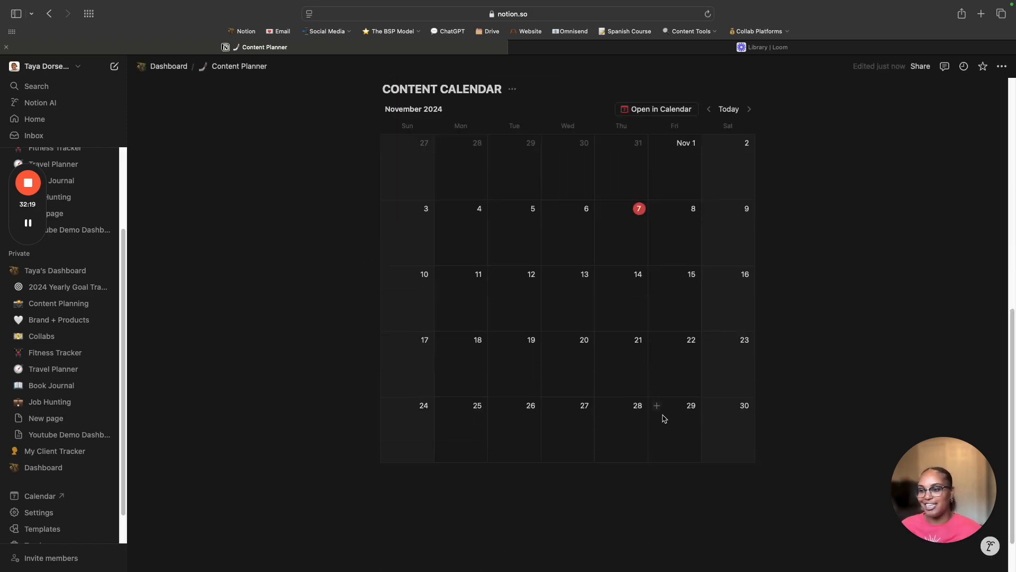
# Insert a new table database below the CONTENT CALENDAR and title it "IDEAS".
pyautogui.write('/')
pyautogui.scroll(-10, 483, 389)
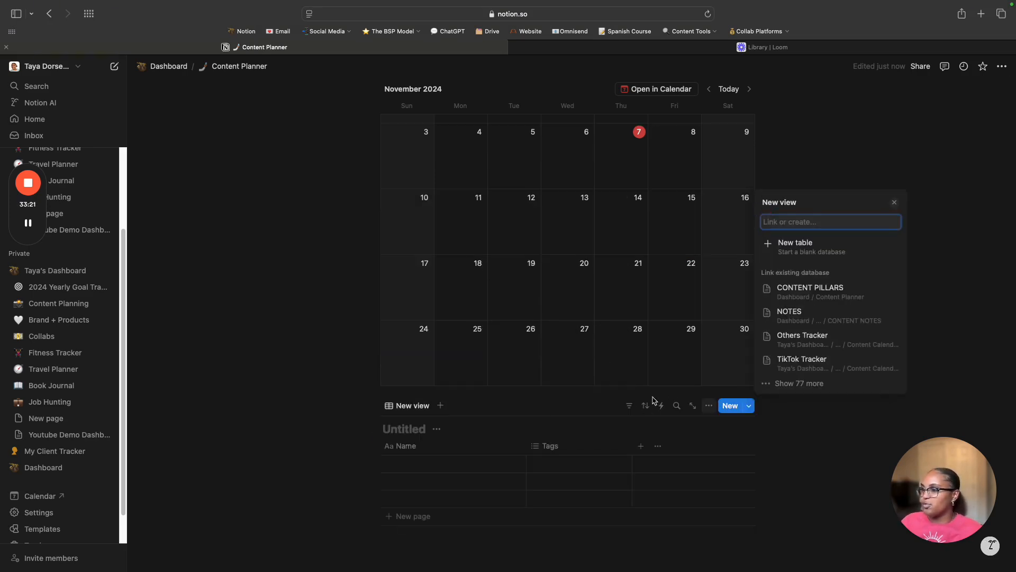
pyautogui.click(420, 424)
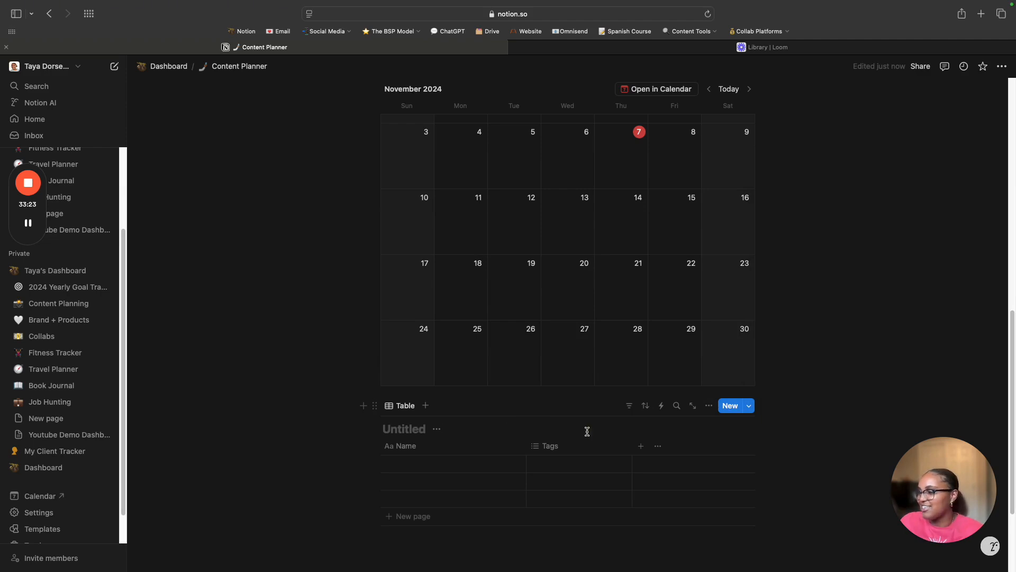
pyautogui.scroll(-3, 587, 432)
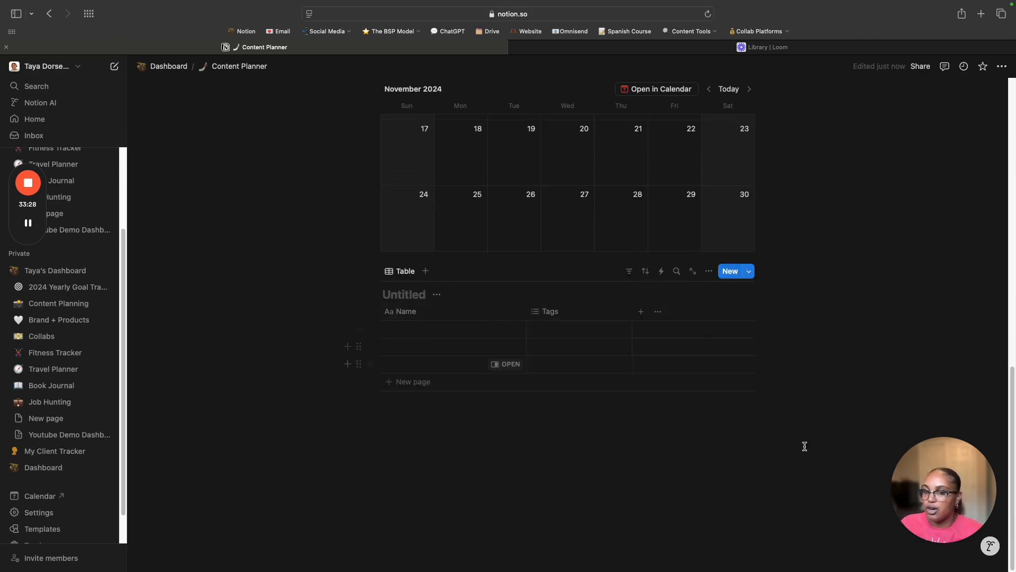
pyautogui.write('IDEAS')
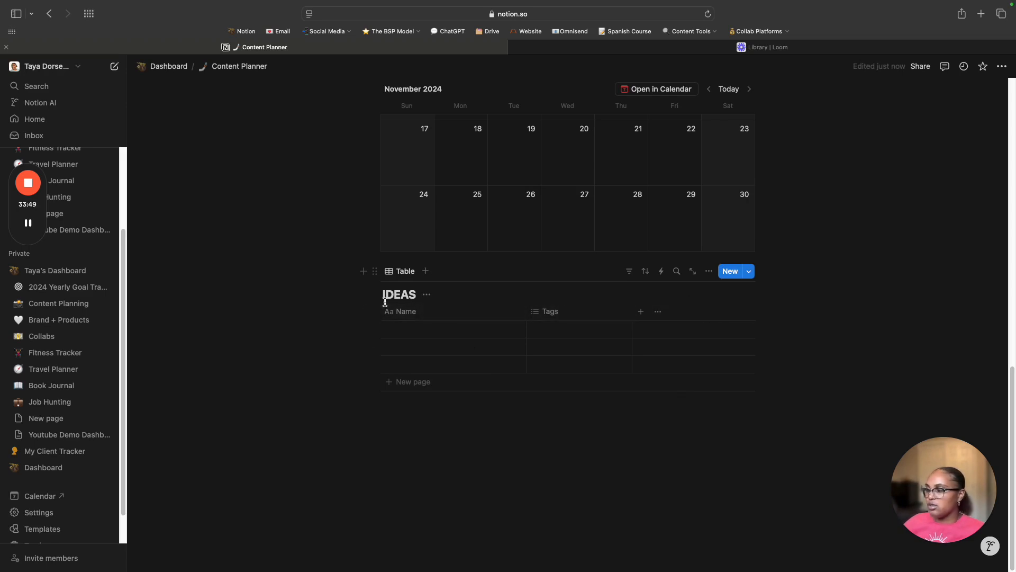
# Rename the IDEAS table's Name column to "Idea" and its Tags column to "Content Pillar".
pyautogui.click(423, 311)
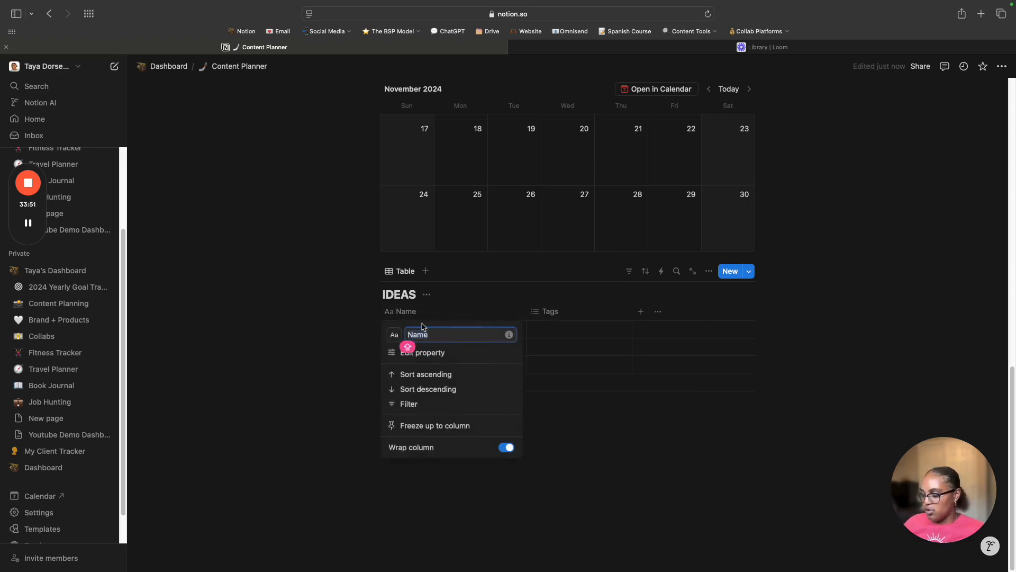
pyautogui.write('Idea')
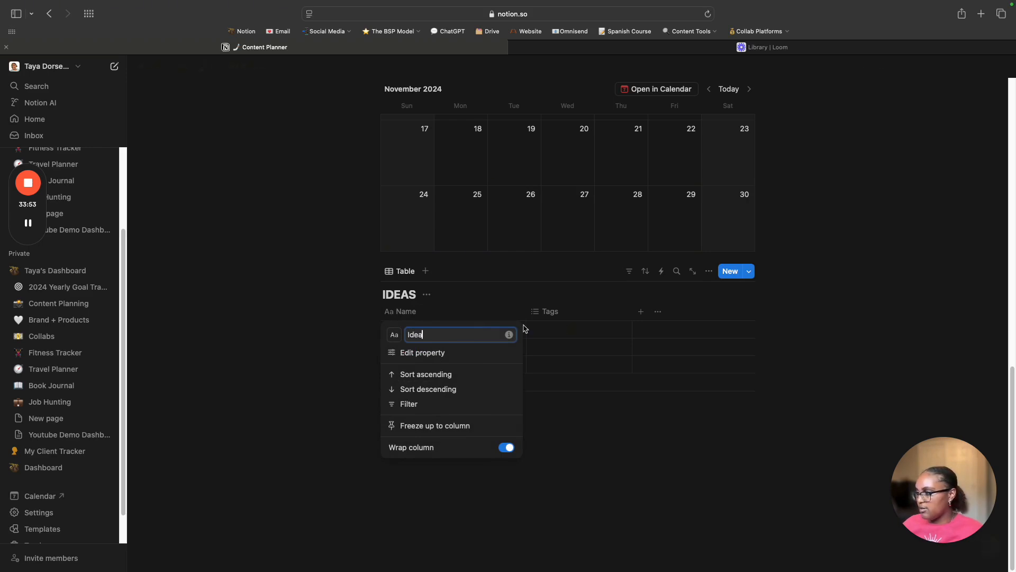
pyautogui.click(550, 311)
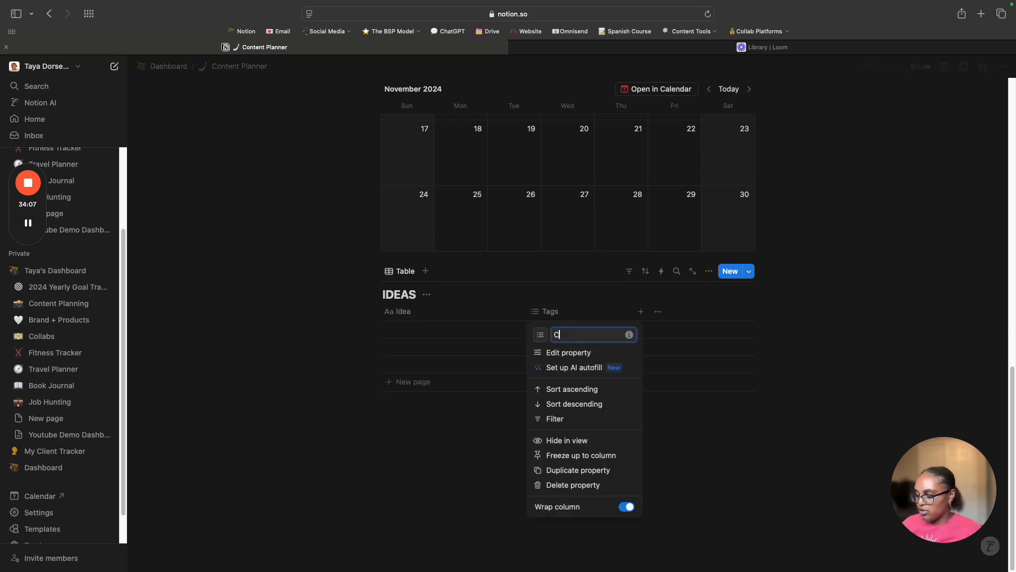
pyautogui.write('Content Pillar')
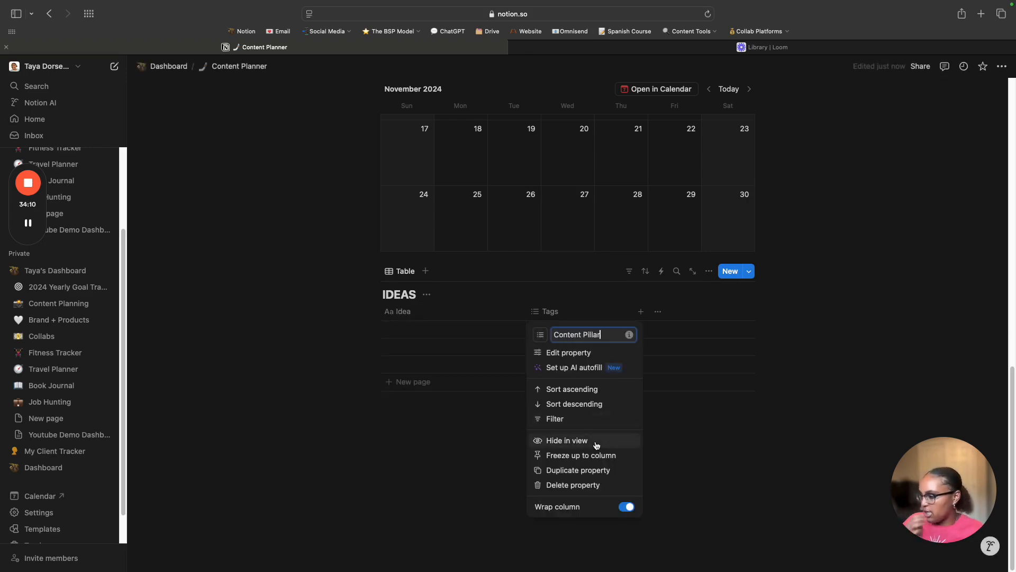
# Change the Content Pillar property type to Select and narrow its column slightly.
pyautogui.click(577, 352)
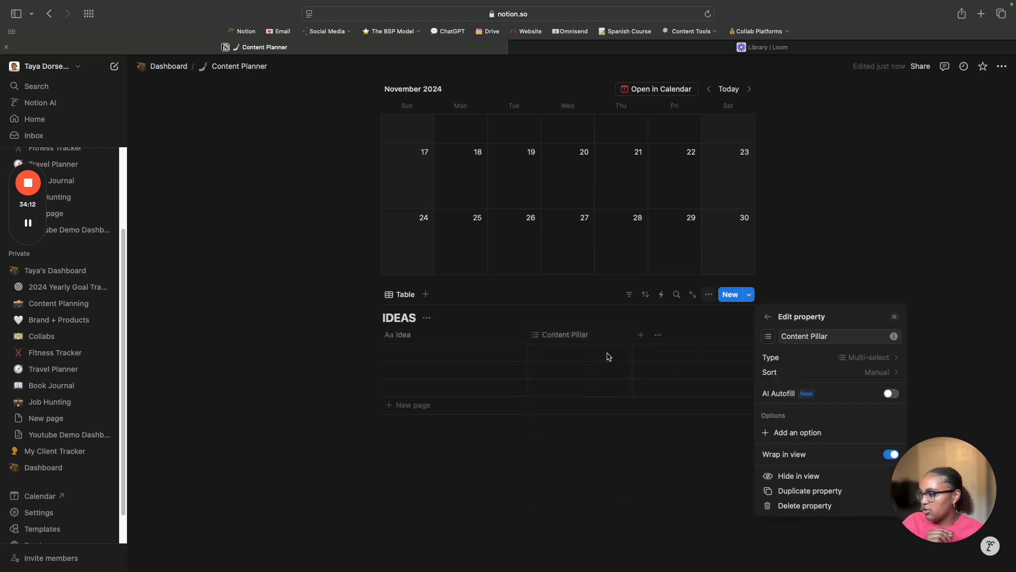
pyautogui.click(835, 358)
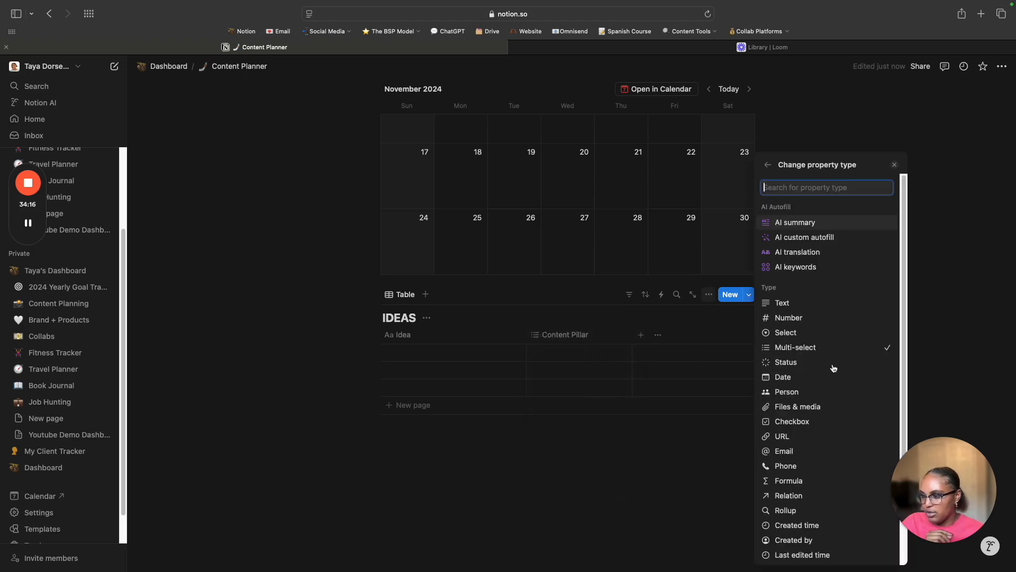
pyautogui.click(818, 333)
pyautogui.click(622, 339)
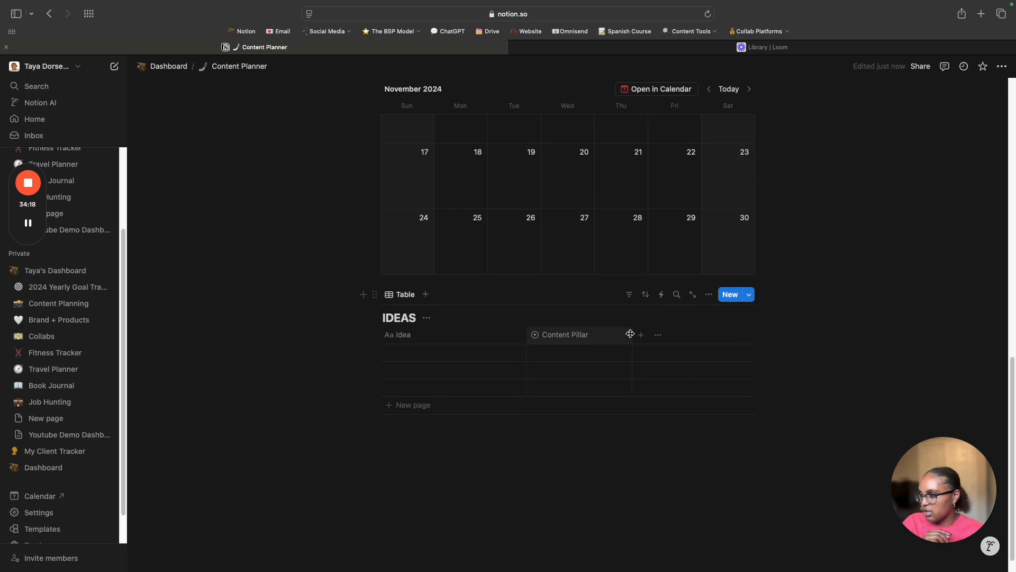
pyautogui.moveTo(632, 336); pyautogui.dragTo(618, 336)
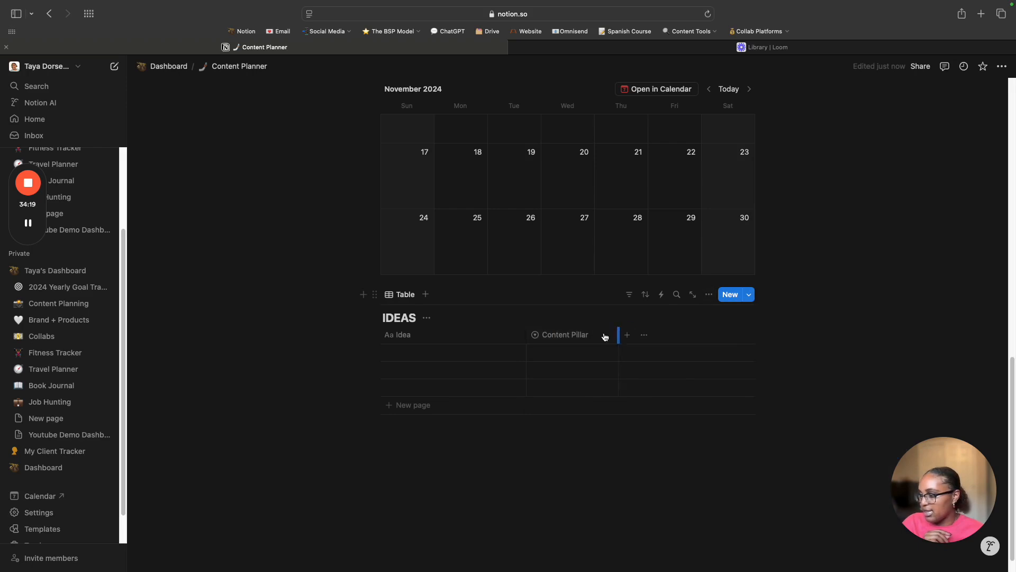
# Create the Content Pillar options "restaurants", "activities" and "nearby hikes", leaving "nearby hikes" selected in the first row.
pyautogui.click(553, 352)
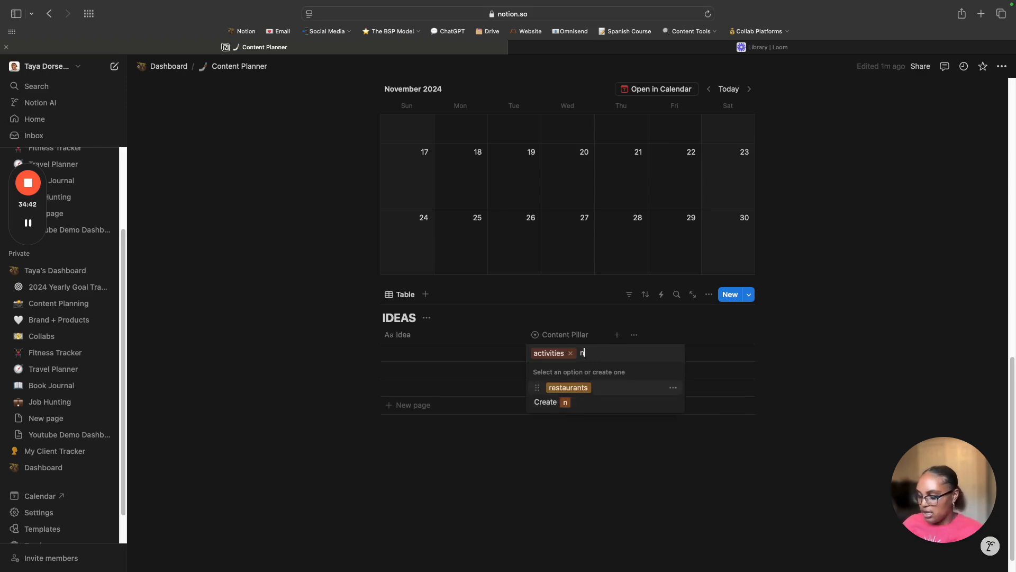
pyautogui.write('nearby hikes')
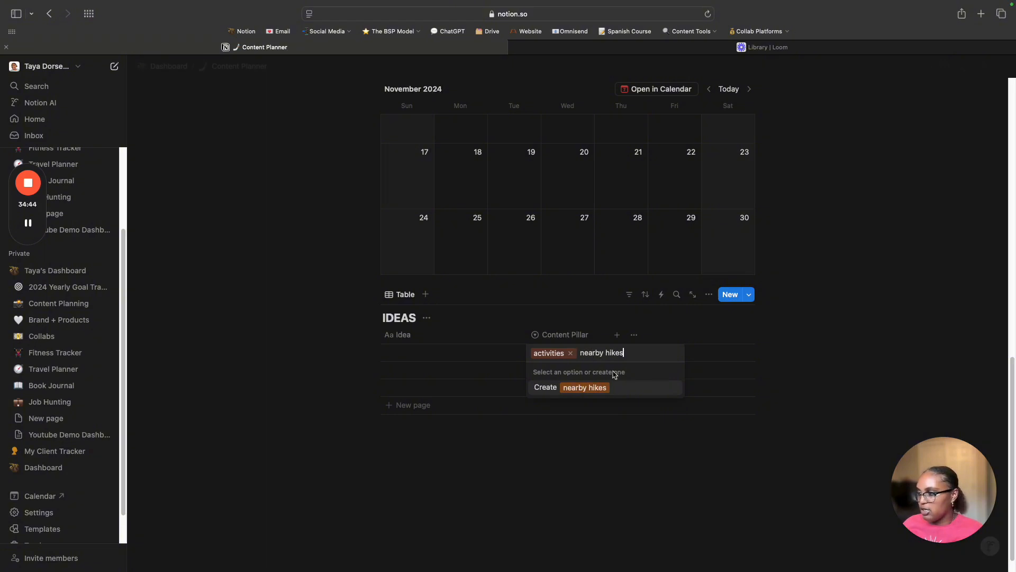
pyautogui.click(556, 388)
pyautogui.click(586, 356)
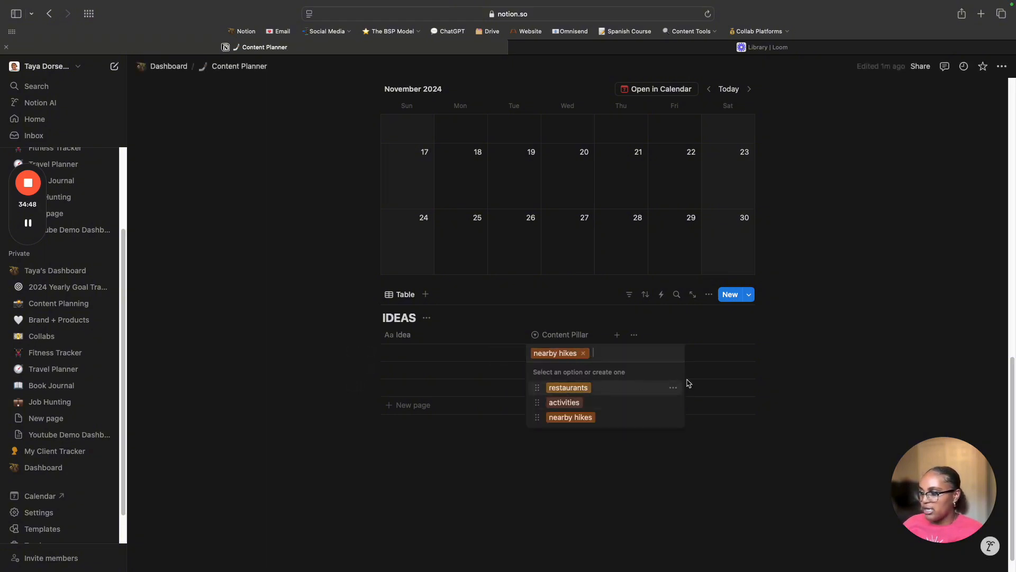
pyautogui.click(672, 387)
pyautogui.click(791, 352)
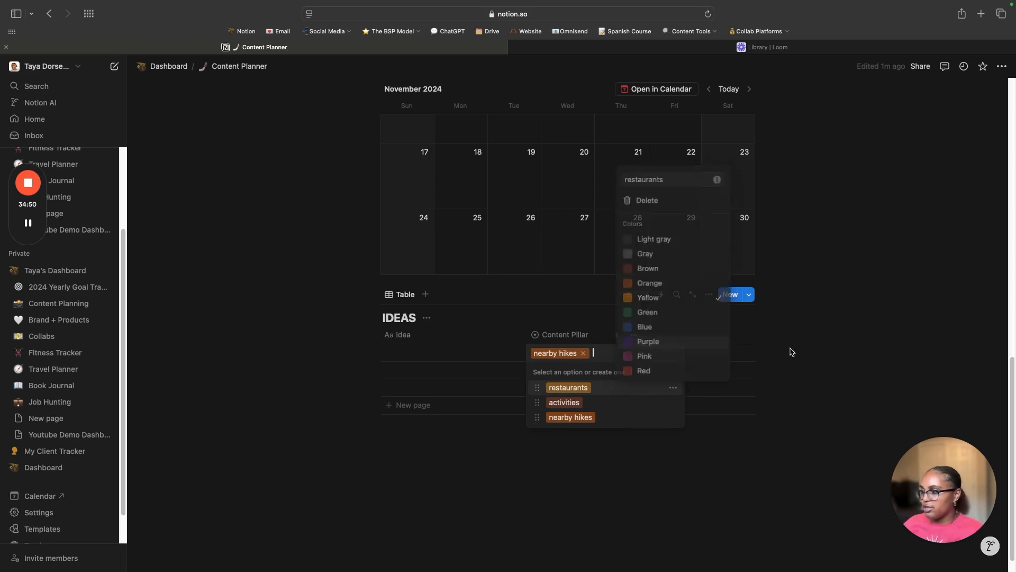
pyautogui.click(775, 345)
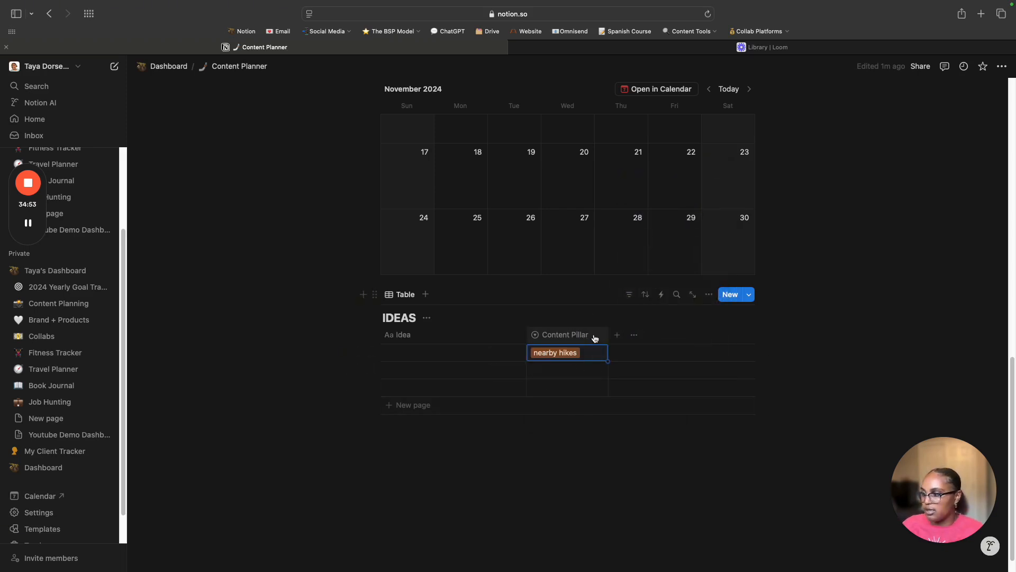
# Duplicate the Content Pillar property and rename the copy "Value Pillar".
pyautogui.click(595, 339)
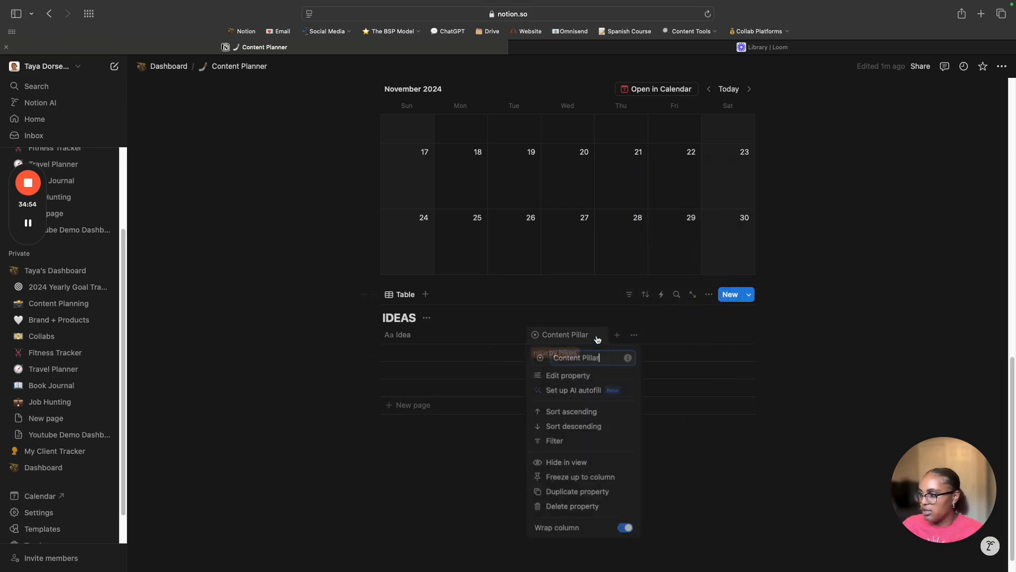
pyautogui.click(607, 493)
pyautogui.click(642, 337)
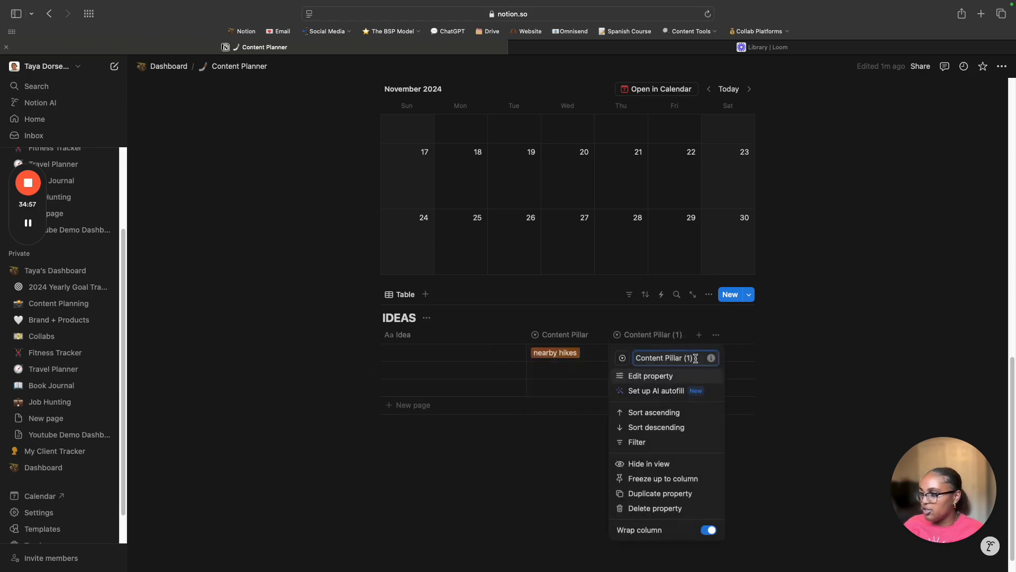
pyautogui.click(696, 358)
pyautogui.press('BackSpace')
pyautogui.press('BackSpace')
pyautogui.press('BackSpace')
pyautogui.press('BackSpace')
pyautogui.doubleClick(650, 106)
pyautogui.write('VI Pillar')
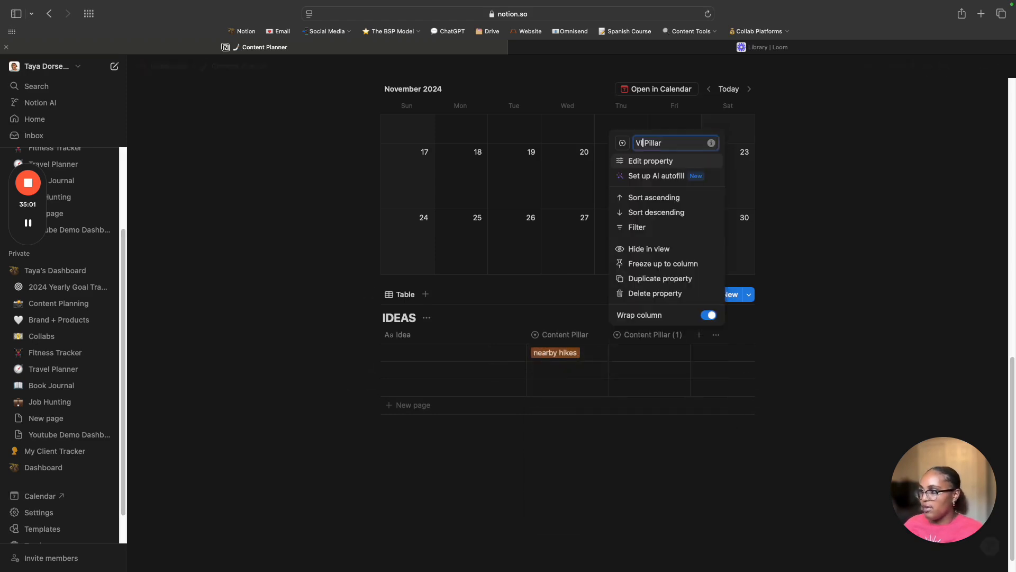
pyautogui.press('Return')
# Rename the Value Pillar options restaurants, activities and nearby hikes to "entertaining", "relatable" and "inspirational".
pyautogui.click(649, 353)
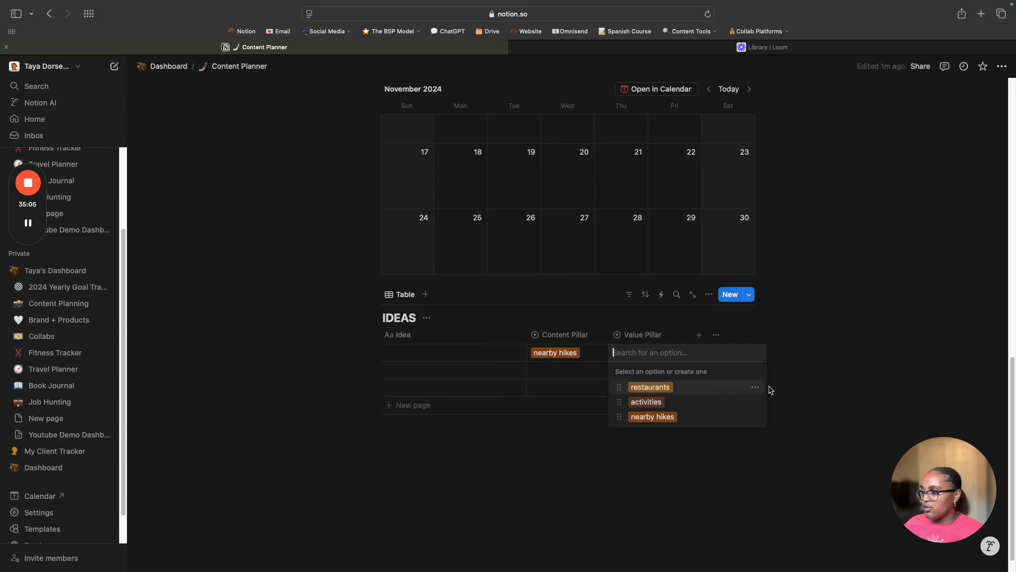
pyautogui.click(755, 388)
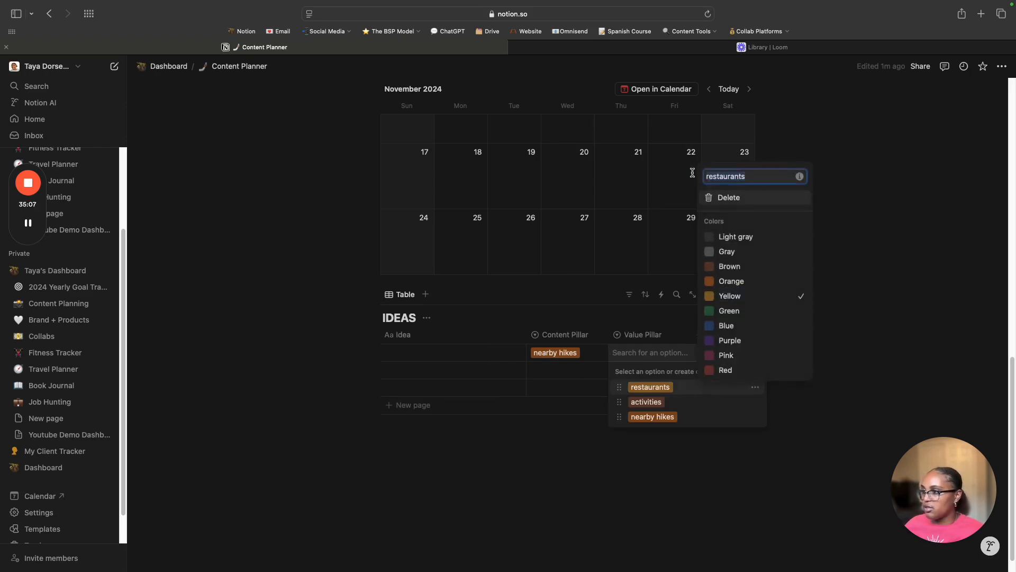
pyautogui.write('entertaining')
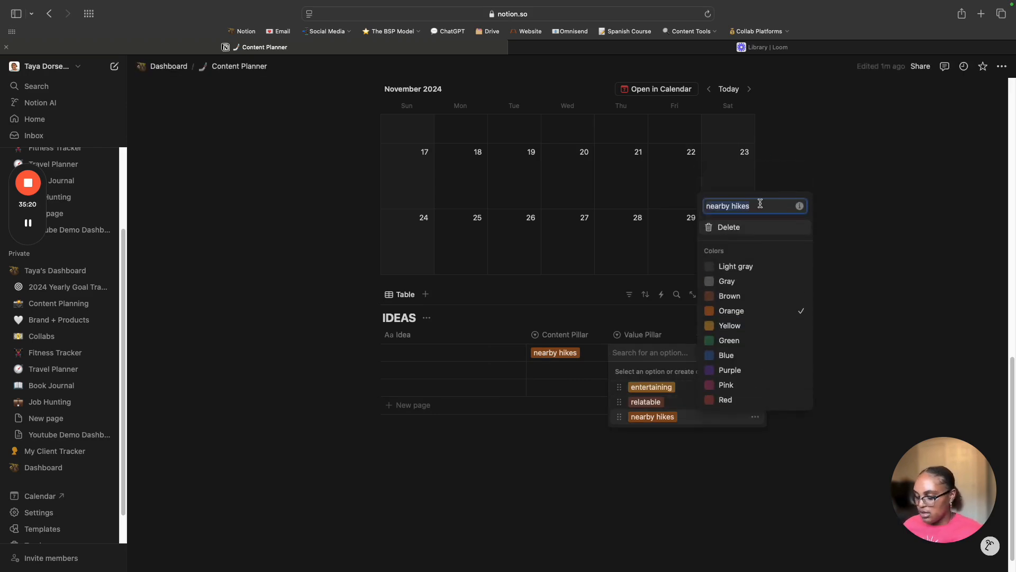
pyautogui.write('inspi')
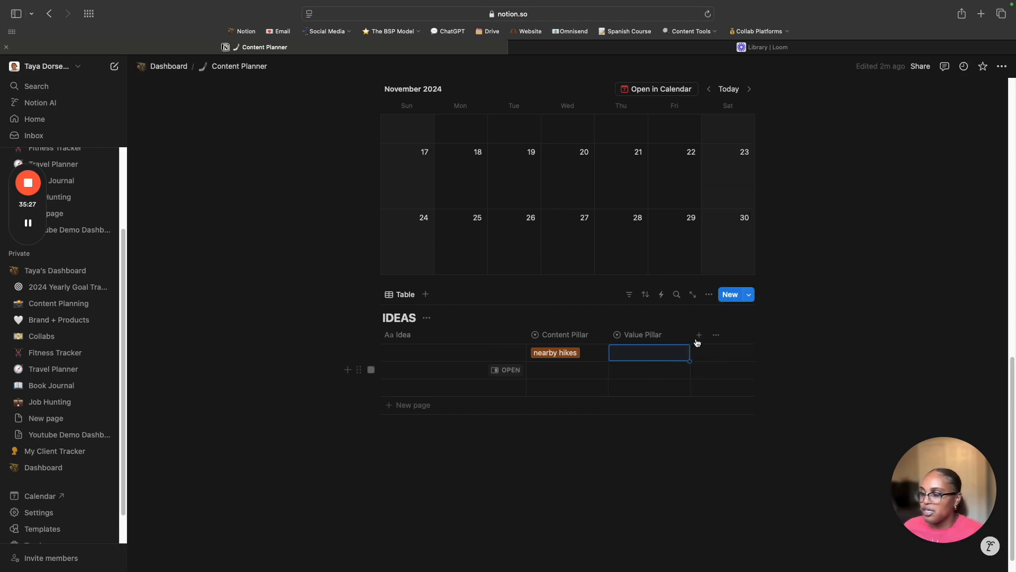
# Duplicate the Value Pillar property and rename the copy "Content Type".
pyautogui.click(665, 334)
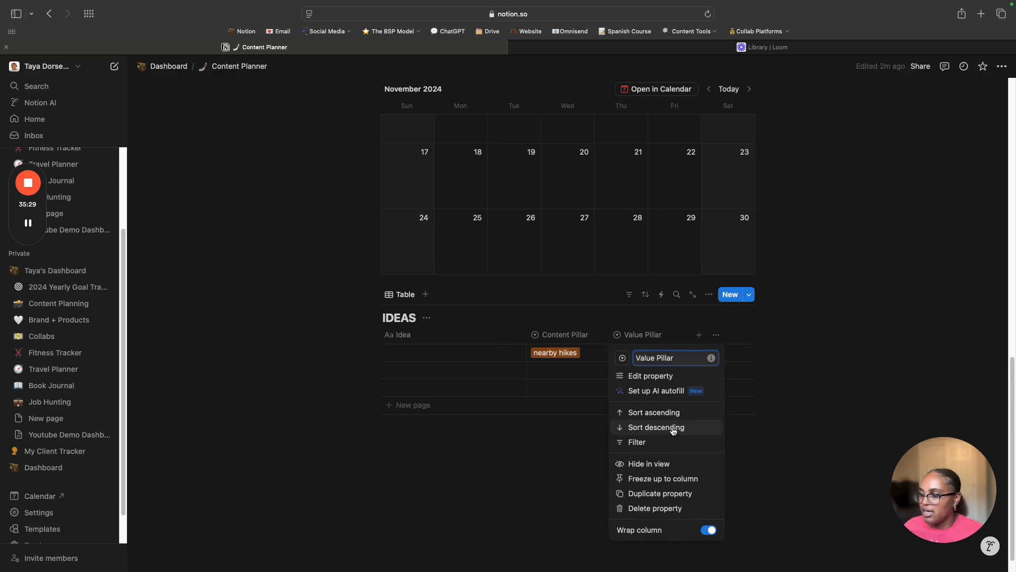
pyautogui.click(659, 493)
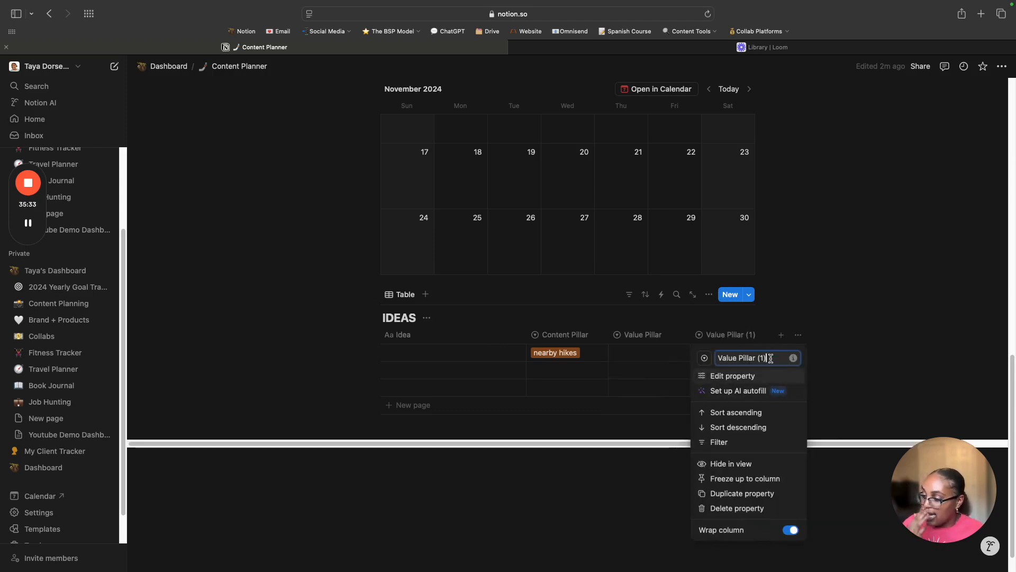
pyautogui.moveTo(771, 358); pyautogui.dragTo(710, 354)
pyautogui.write('Content Type')
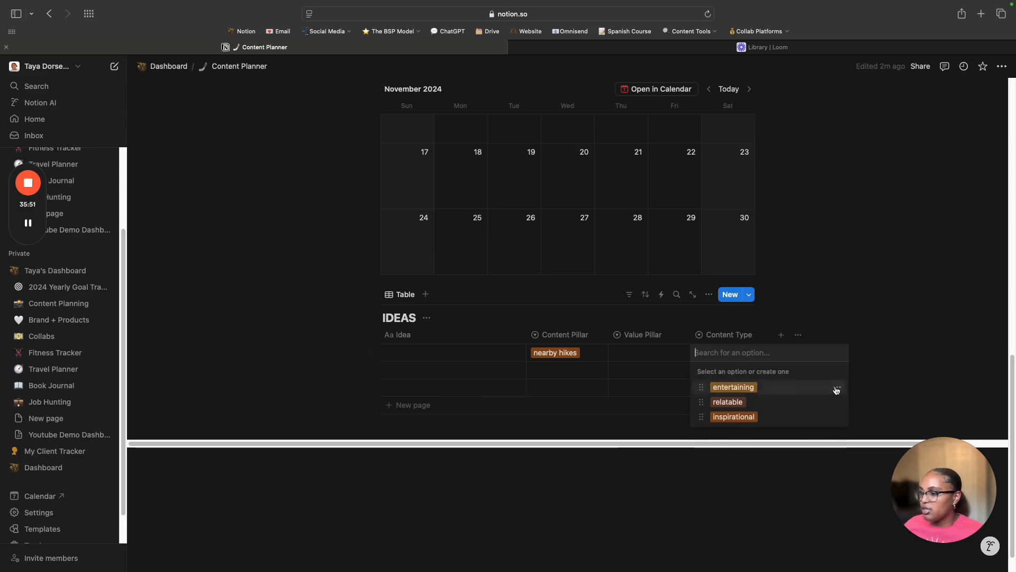
# Rename the "entertaining" option of the Content Type property to "reel".
pyautogui.click(836, 386)
pyautogui.doubleClick(830, 180)
pyautogui.write('reel')
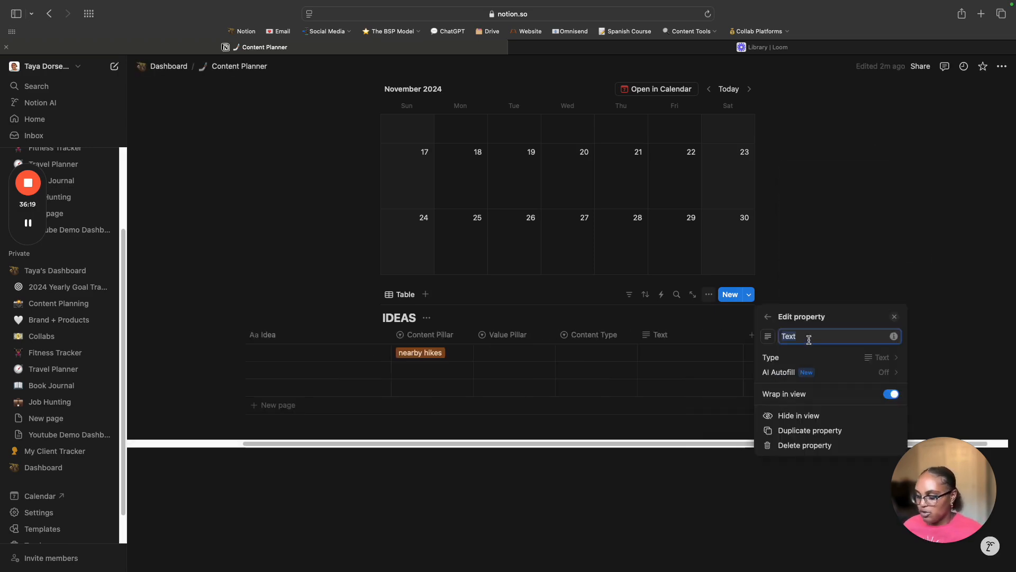
# Add a text property named "Length" to the IDEAS table and narrow its column.
pyautogui.write('Length')
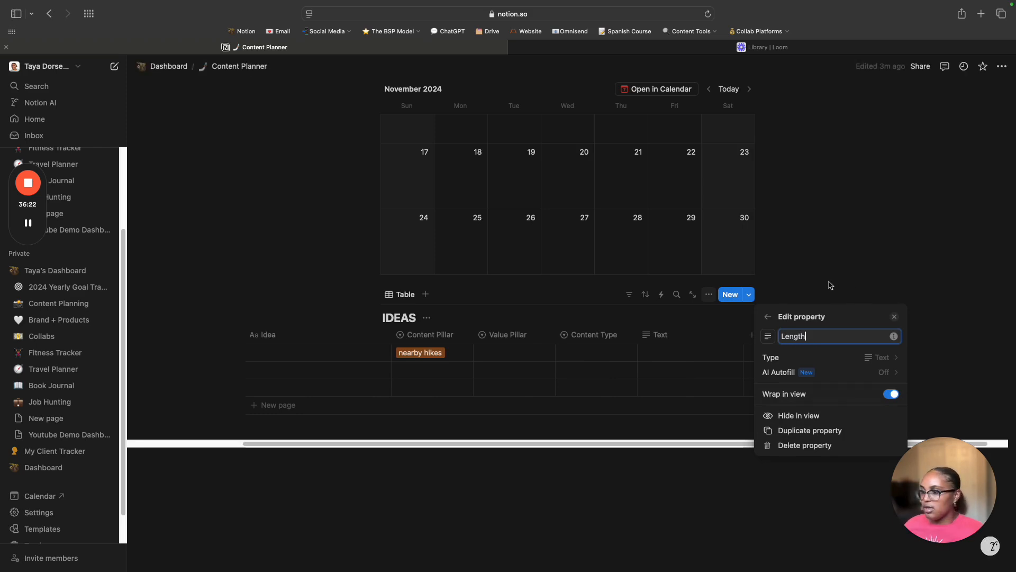
pyautogui.click(831, 286)
pyautogui.moveTo(743, 336); pyautogui.dragTo(691, 334)
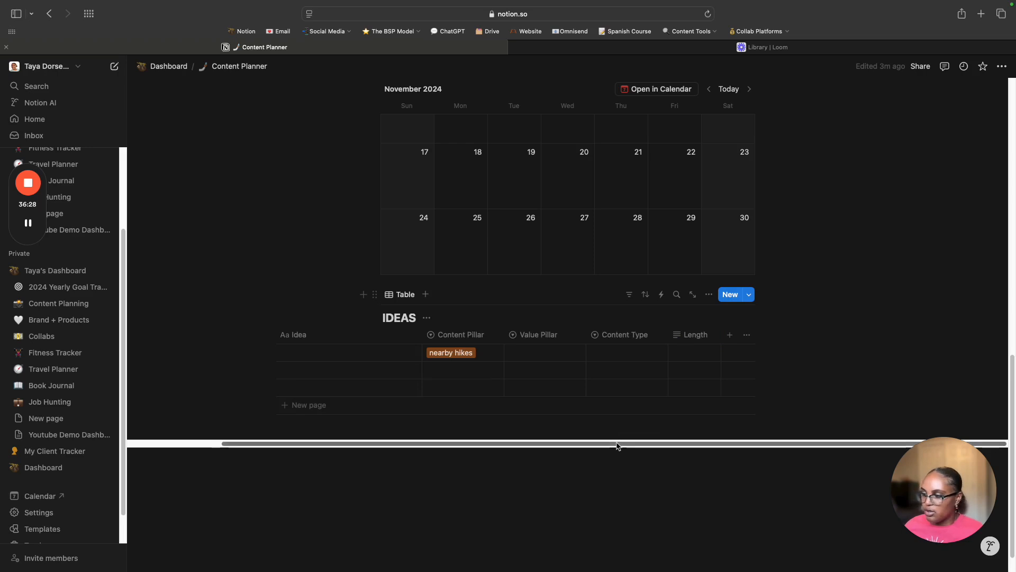
# Add a text property named "Inspo" after the Length column of the IDEAS table.
pyautogui.moveTo(617, 447); pyautogui.dragTo(586, 445)
pyautogui.click(762, 334)
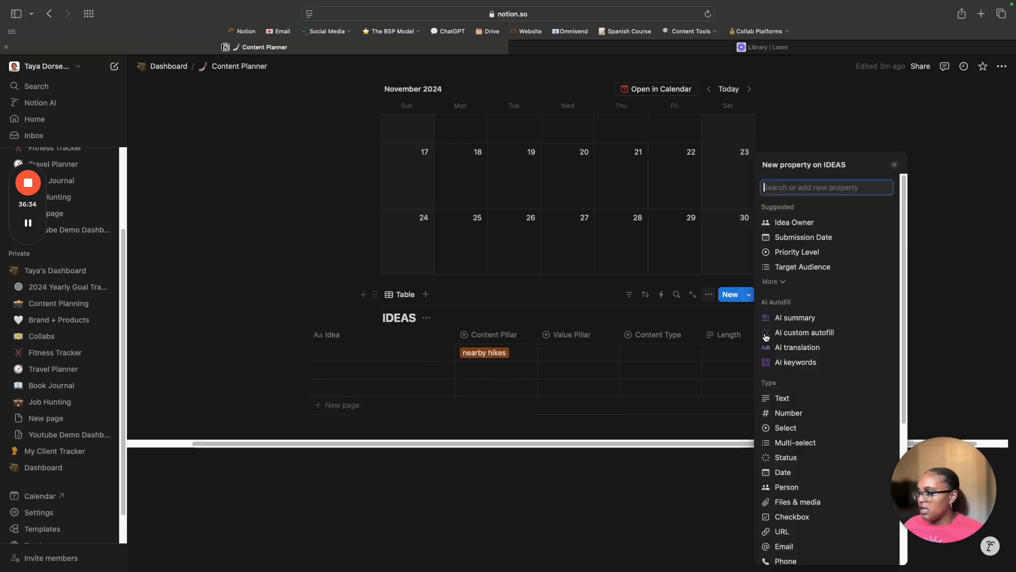
pyautogui.click(794, 399)
pyautogui.write('Inspo')
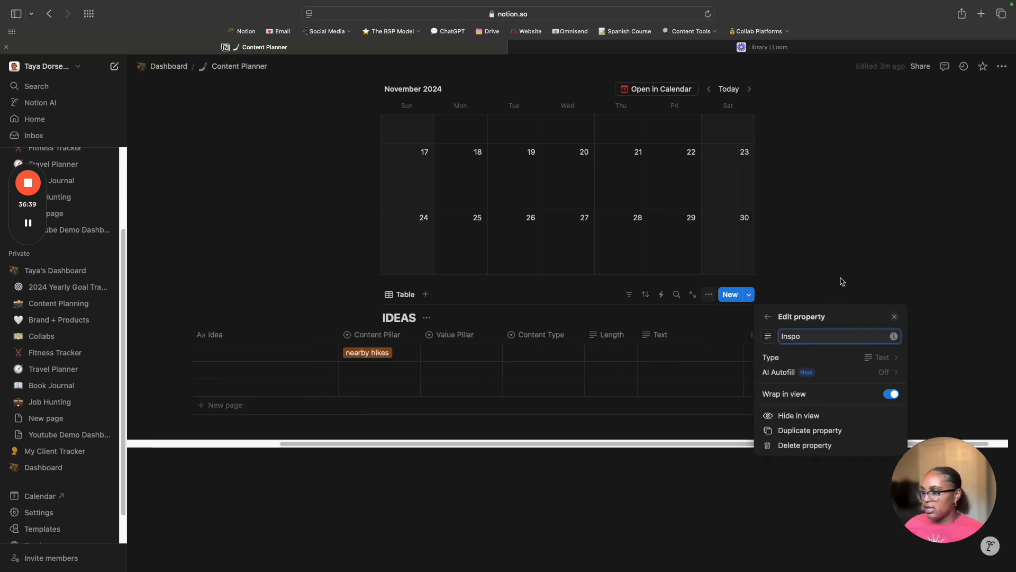
pyautogui.click(841, 282)
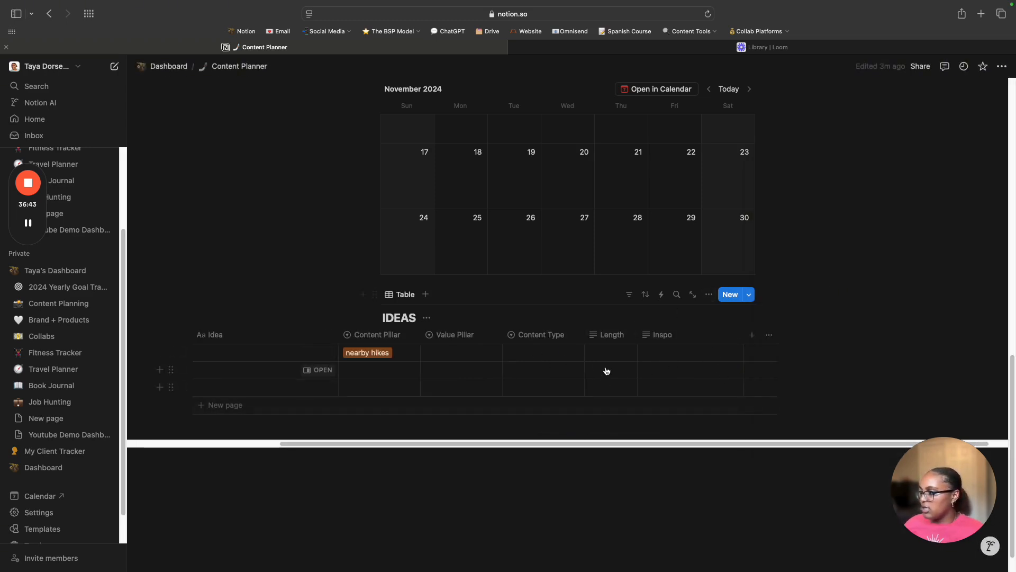
# Duplicate the Content Type property of the IDEAS table and rename the copy "Video Type".
pyautogui.click(554, 343)
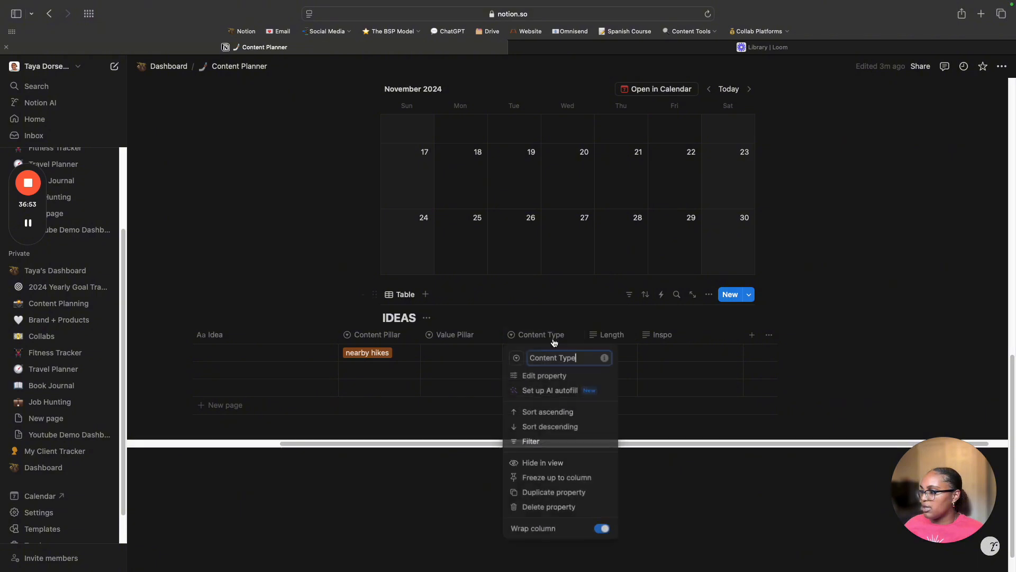
pyautogui.click(553, 495)
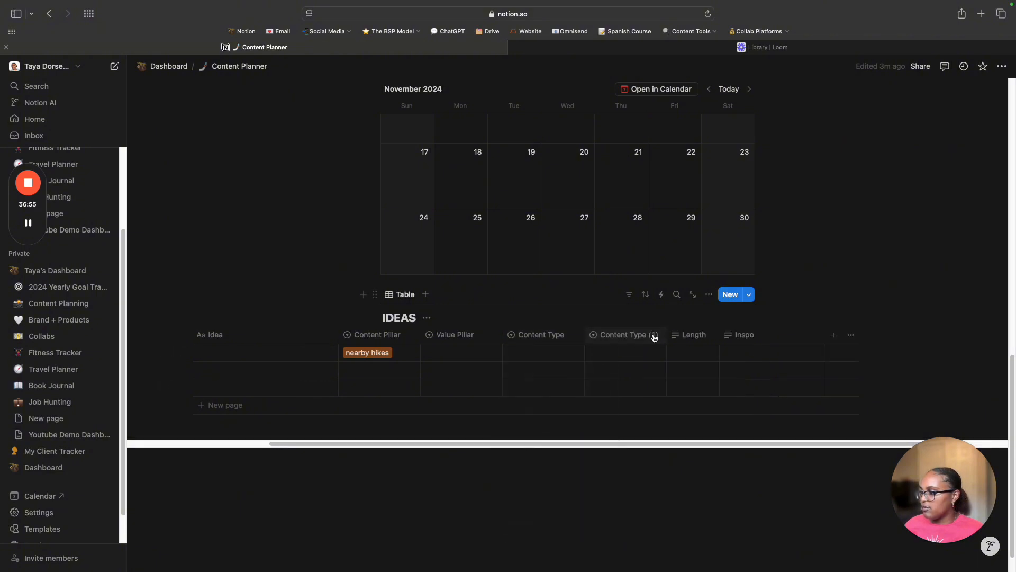
pyautogui.click(601, 336)
pyautogui.write('Video Typoe')
pyautogui.press('Return')
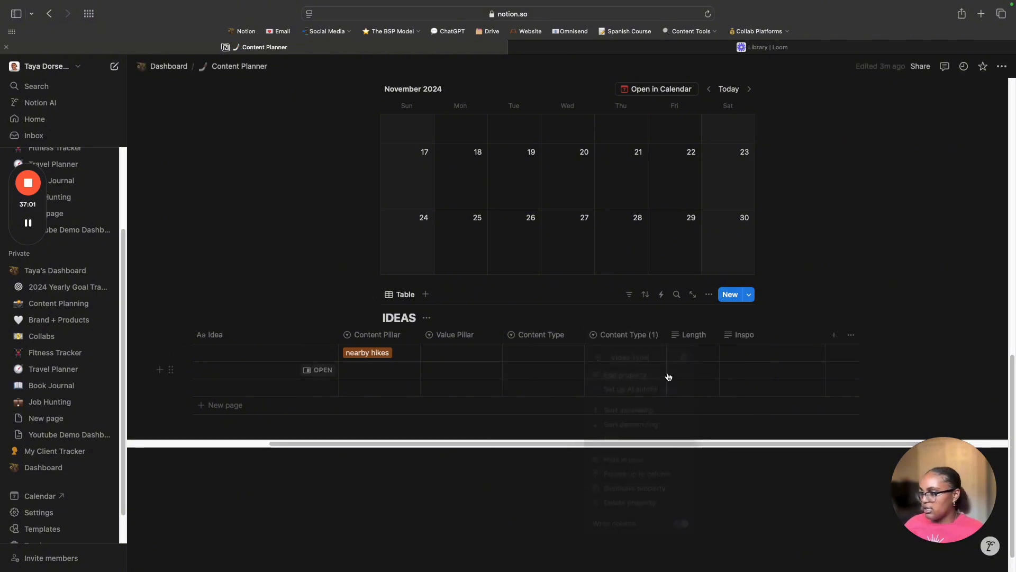
# Rename the Video Type options reel, carousel and static as "talking head", "VoiceOver" and "n/a".
pyautogui.click(626, 354)
pyautogui.click(731, 387)
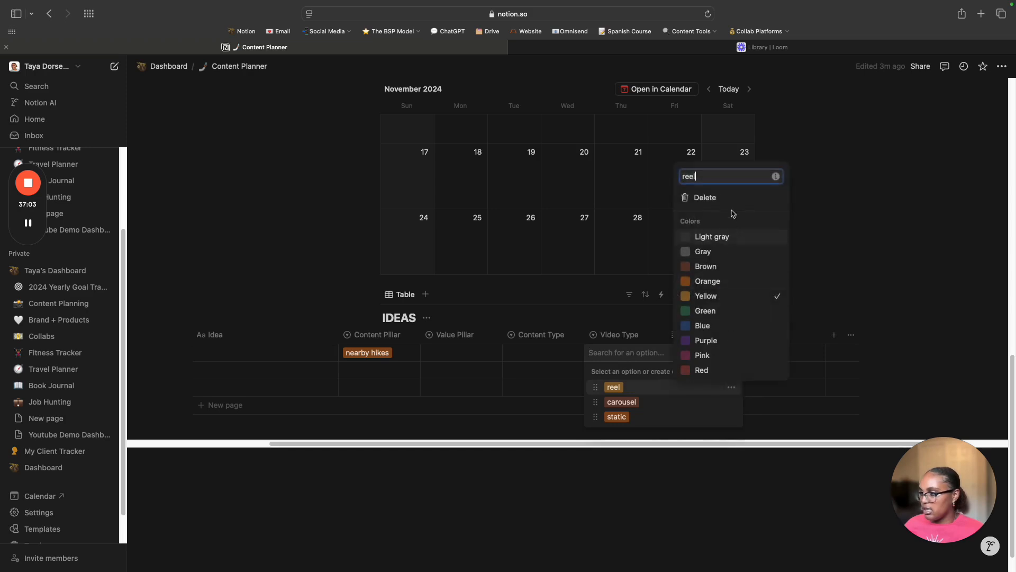
pyautogui.write('talking head')
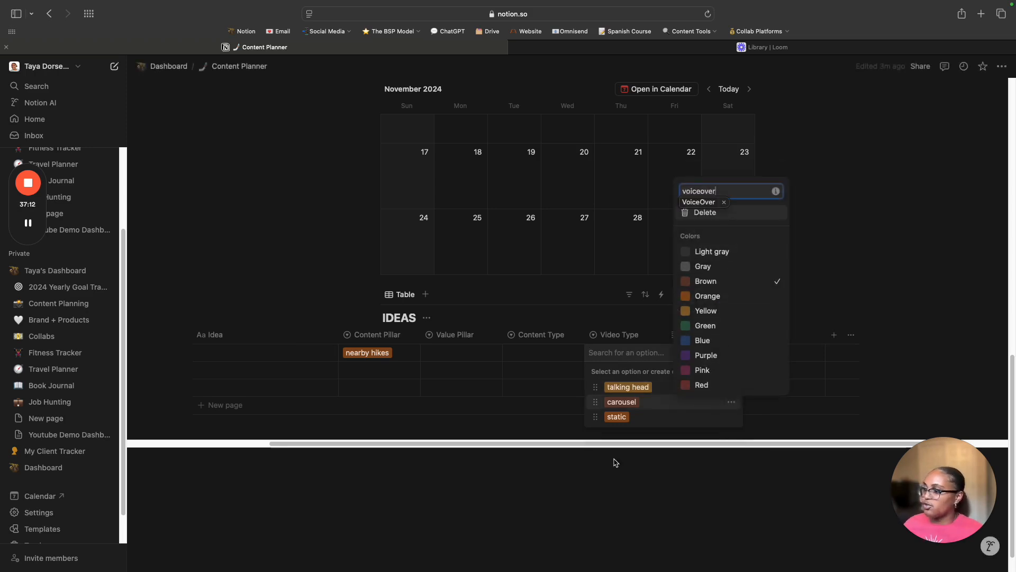
pyautogui.press('Escape')
pyautogui.click(731, 416)
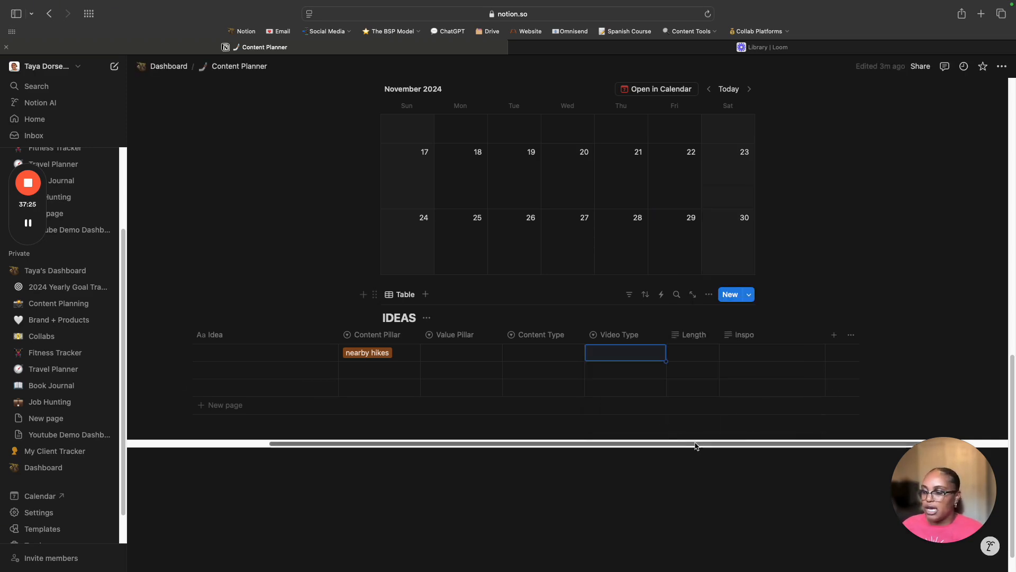
# Enter "best hiking roadtrip from atl" as the first idea, with nearby hikes as its content pillar.
pyautogui.hscroll(-3, 669, 443)
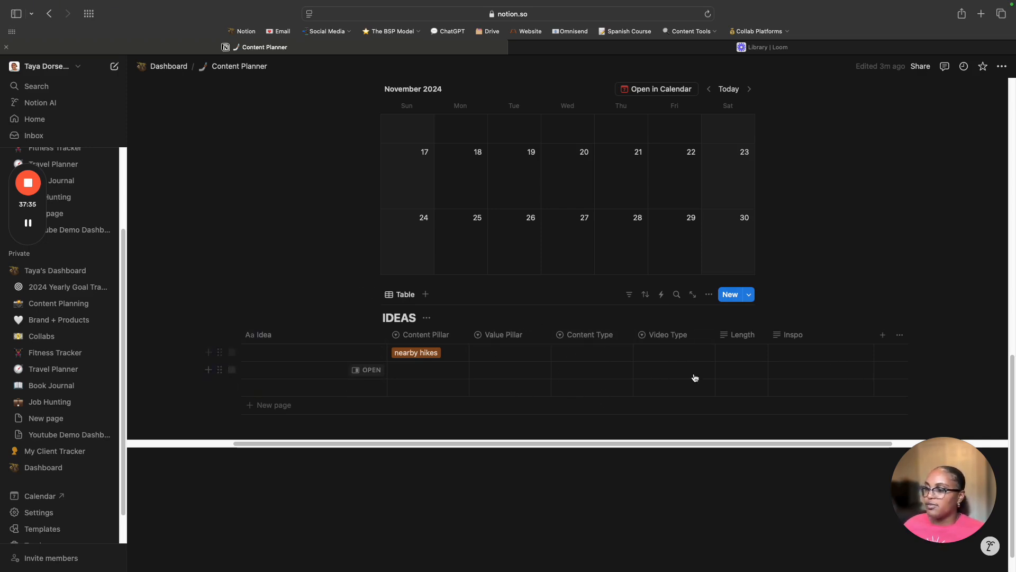
pyautogui.click(335, 347)
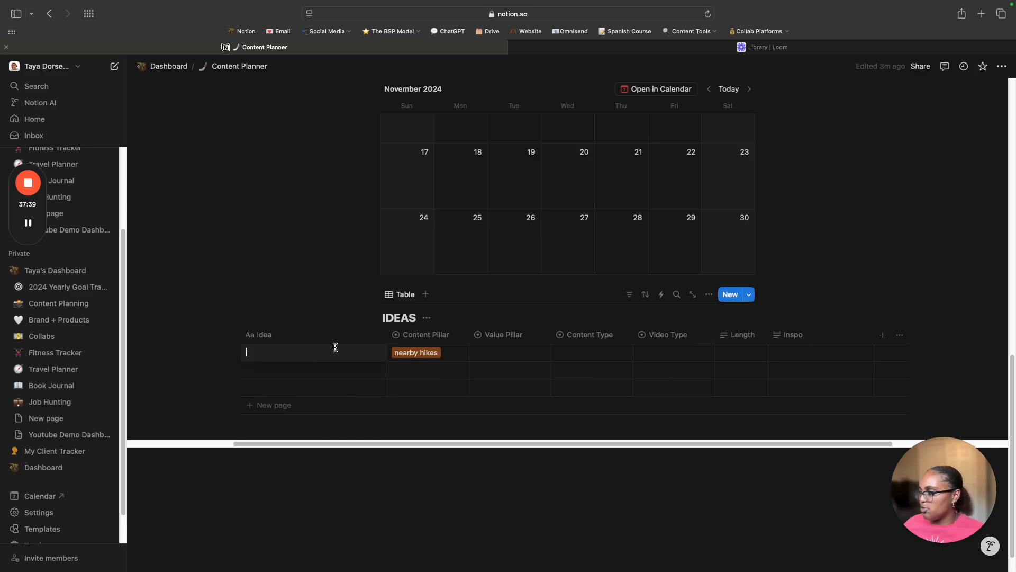
pyautogui.write('best ')
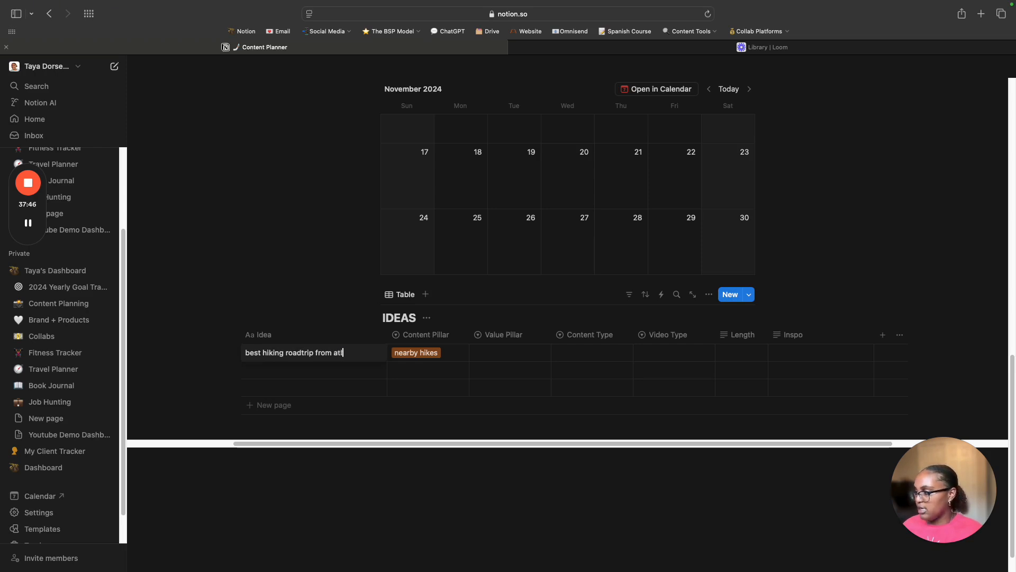
pyautogui.write('hiking roadtrip from atl')
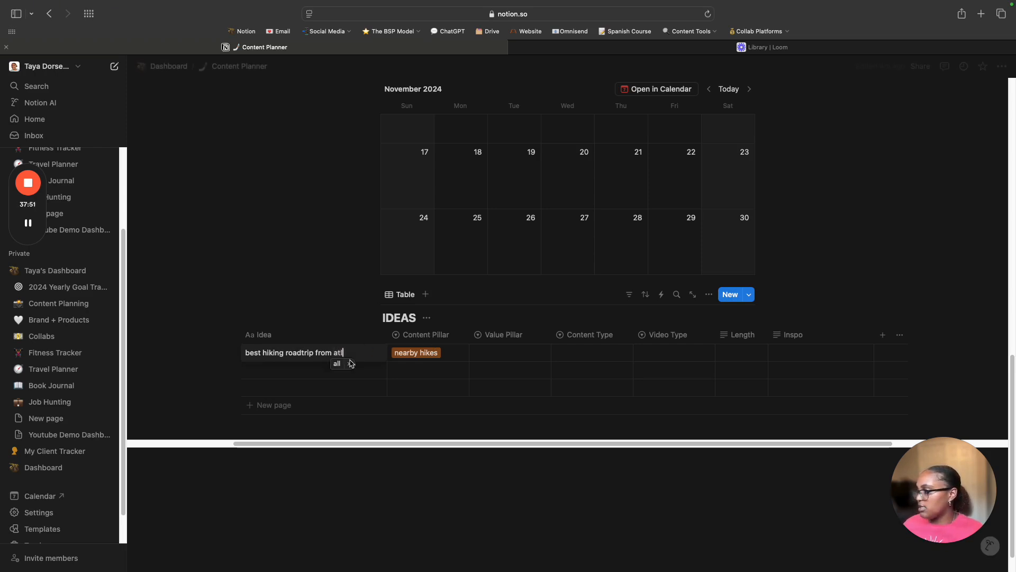
pyautogui.click(434, 352)
pyautogui.click(431, 417)
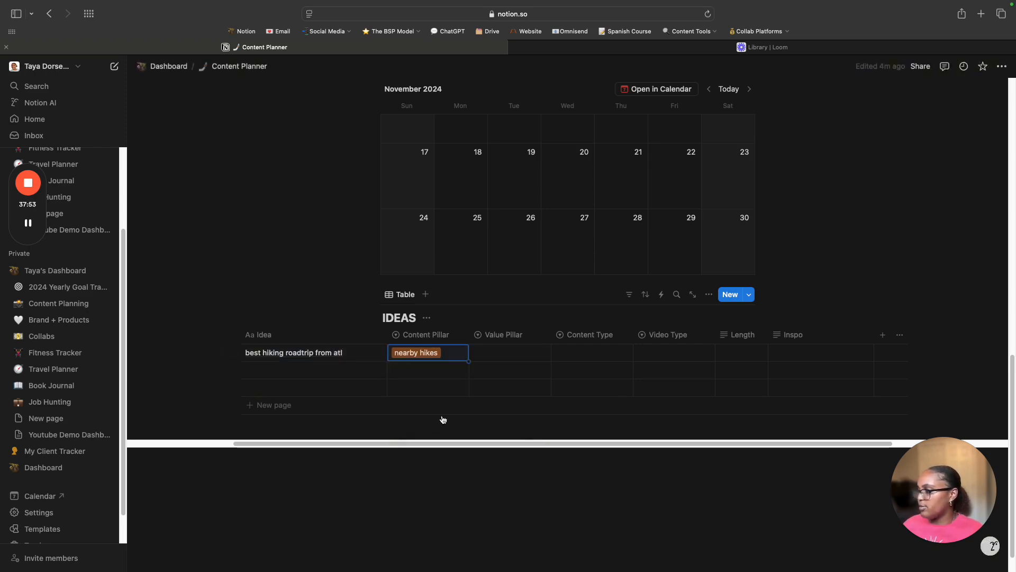
# Set the first idea's value pillar to entertaining, content type to reel, video type to VoiceOver and length to 30s.
pyautogui.click(509, 352)
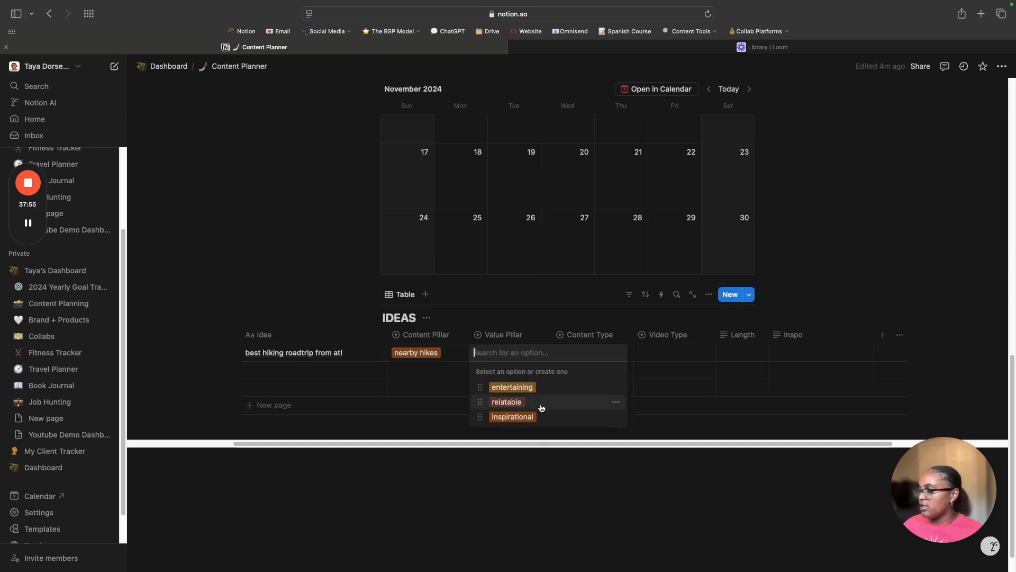
pyautogui.click(512, 387)
pyautogui.click(582, 352)
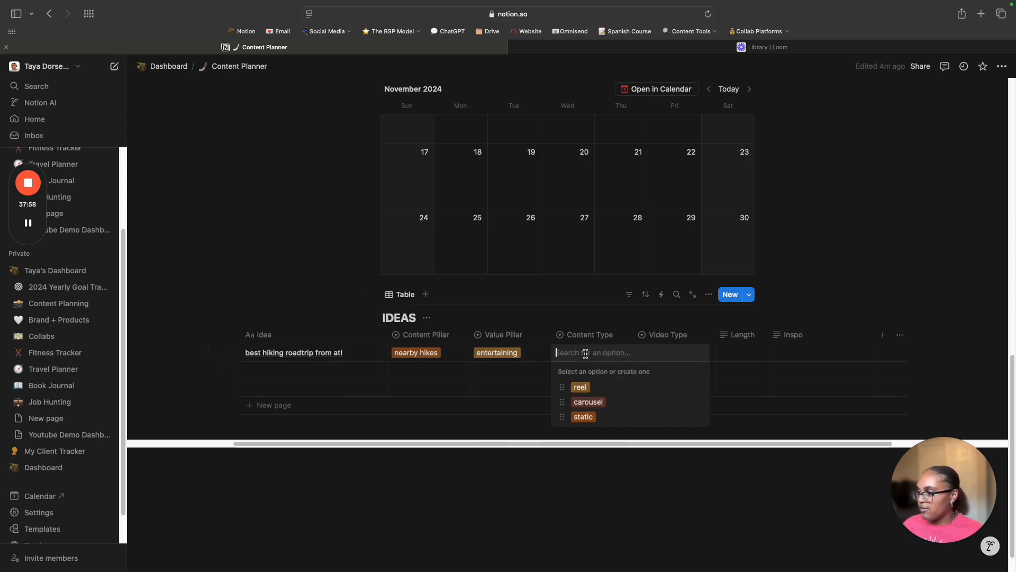
pyautogui.click(585, 393)
pyautogui.click(682, 354)
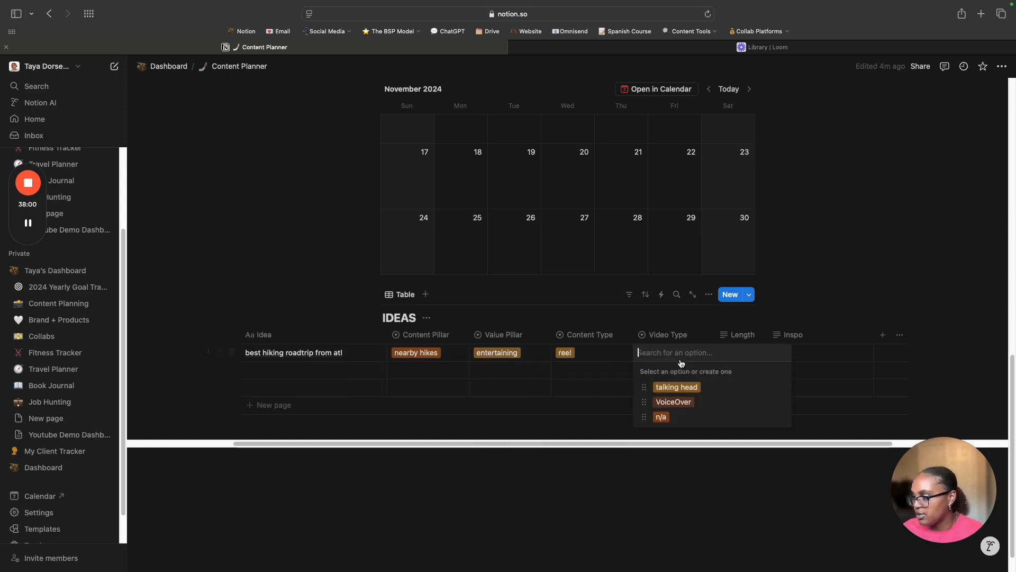
pyautogui.click(686, 402)
pyautogui.click(755, 354)
pyautogui.write('30s')
pyautogui.press('Tab')
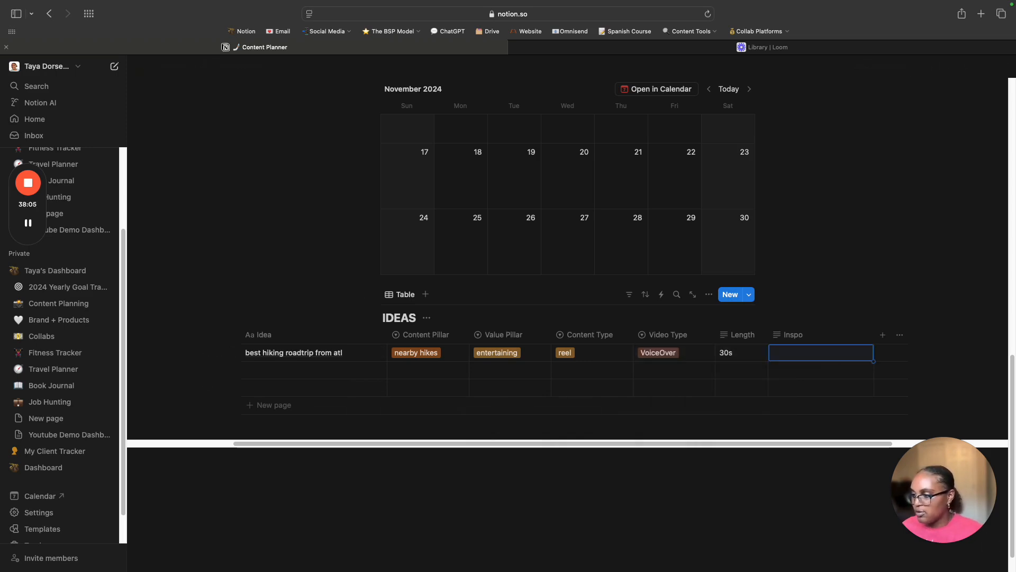
pyautogui.click(815, 355)
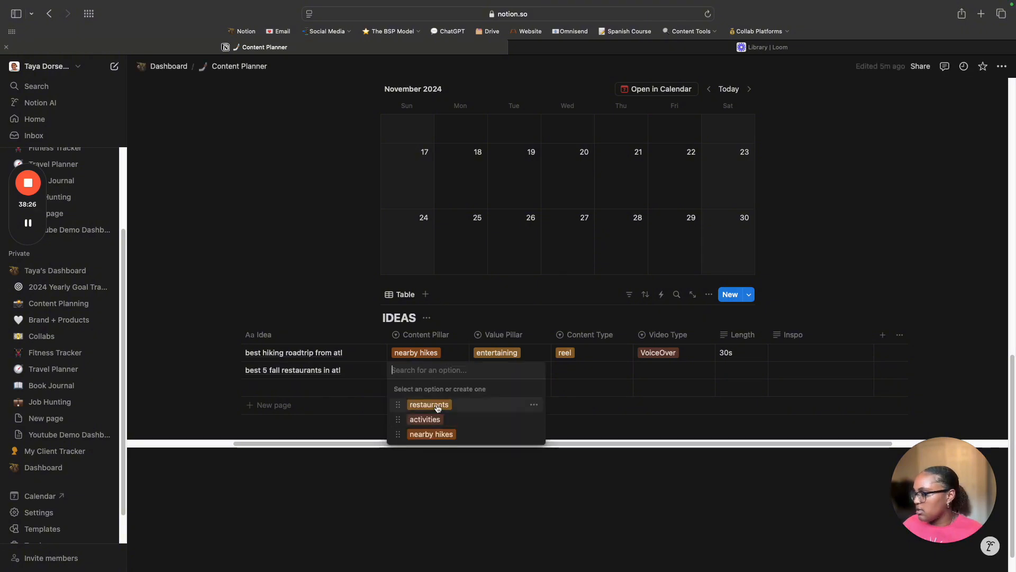
# Set the restaurant idea's content pillar to restaurants, value pillar to relatable and content type to carousel.
pyautogui.click(423, 402)
pyautogui.click(519, 373)
pyautogui.click(523, 419)
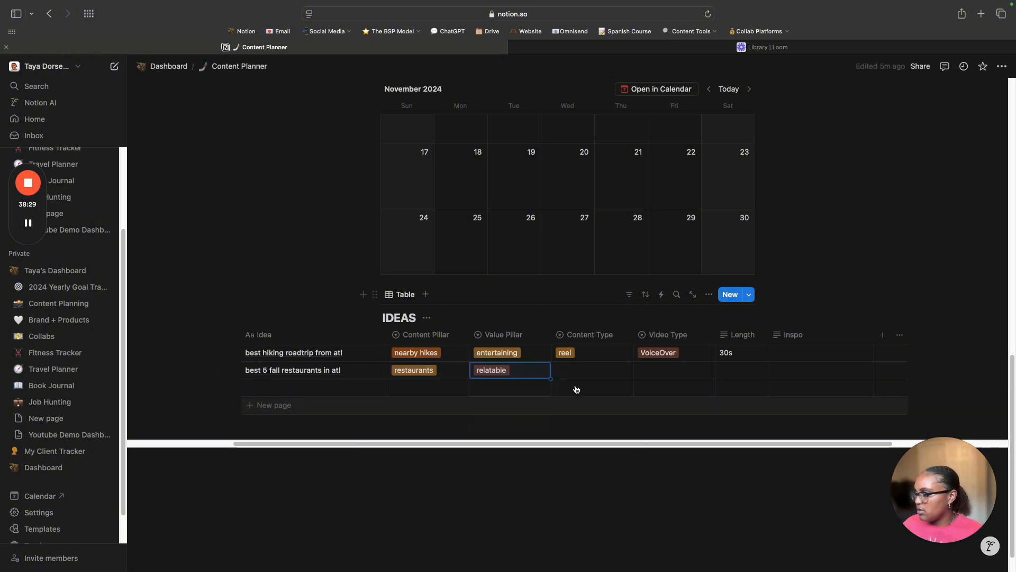
pyautogui.click(584, 370)
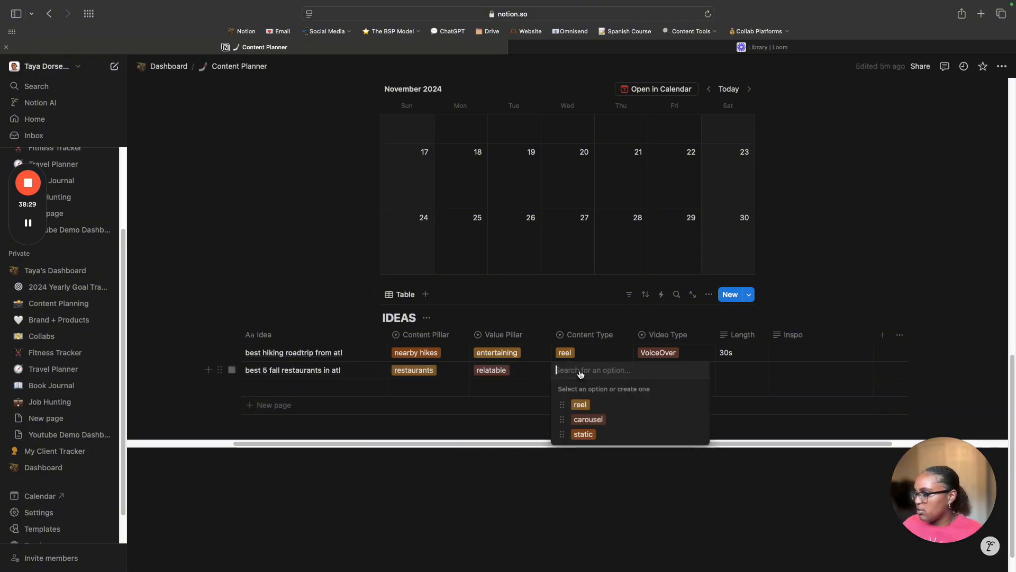
pyautogui.click(588, 420)
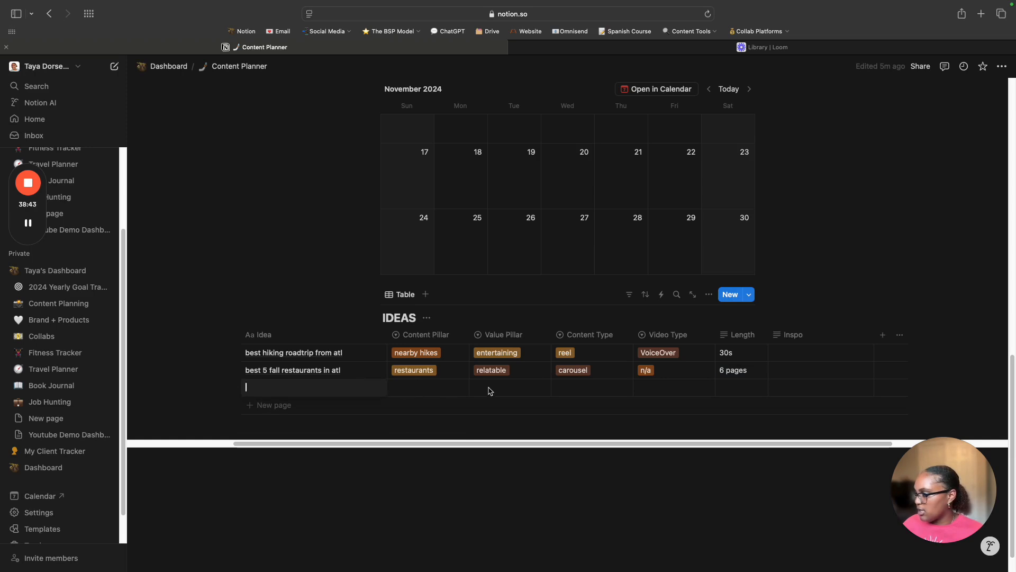
# Set the third idea's content type to static, value pillar to inspirational and length to "1 page".
pyautogui.click(591, 388)
pyautogui.click(569, 451)
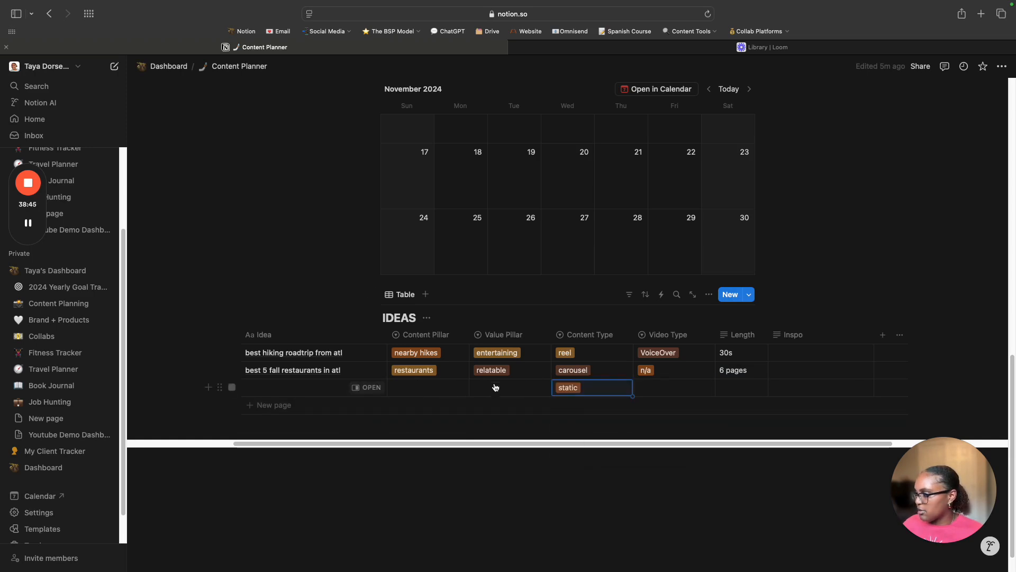
pyautogui.click(494, 386)
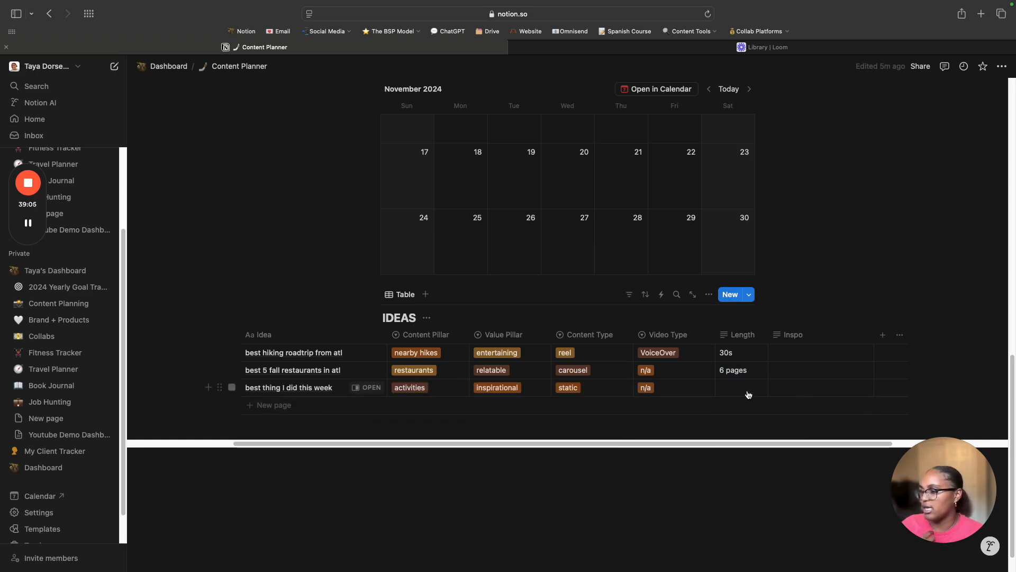
pyautogui.click(749, 394)
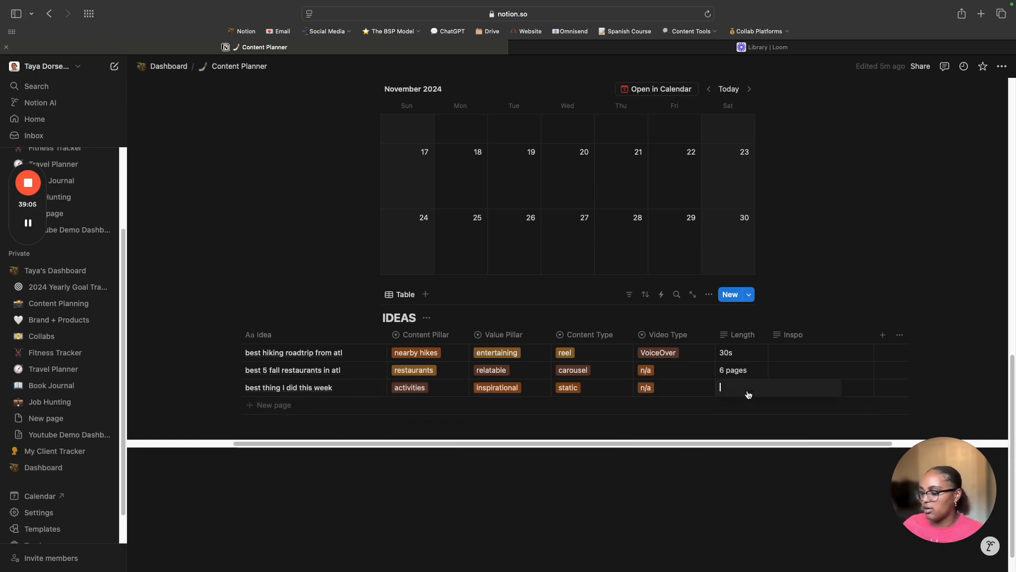
pyautogui.write('1 page')
pyautogui.press('Escape')
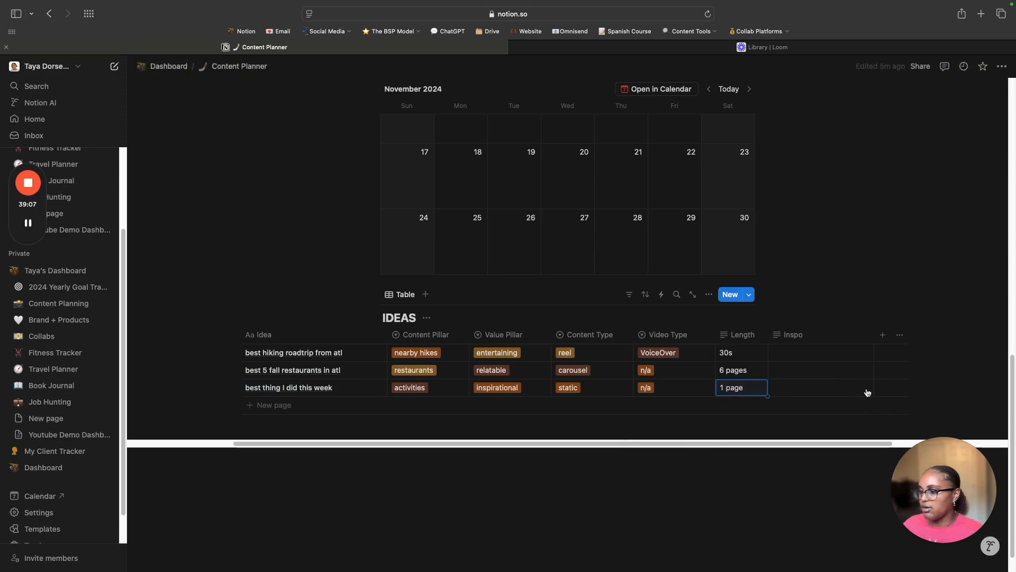
# Open the "best thing I did this week" idea page and add a toggle list titled "NOTES" to its body.
pyautogui.click(366, 388)
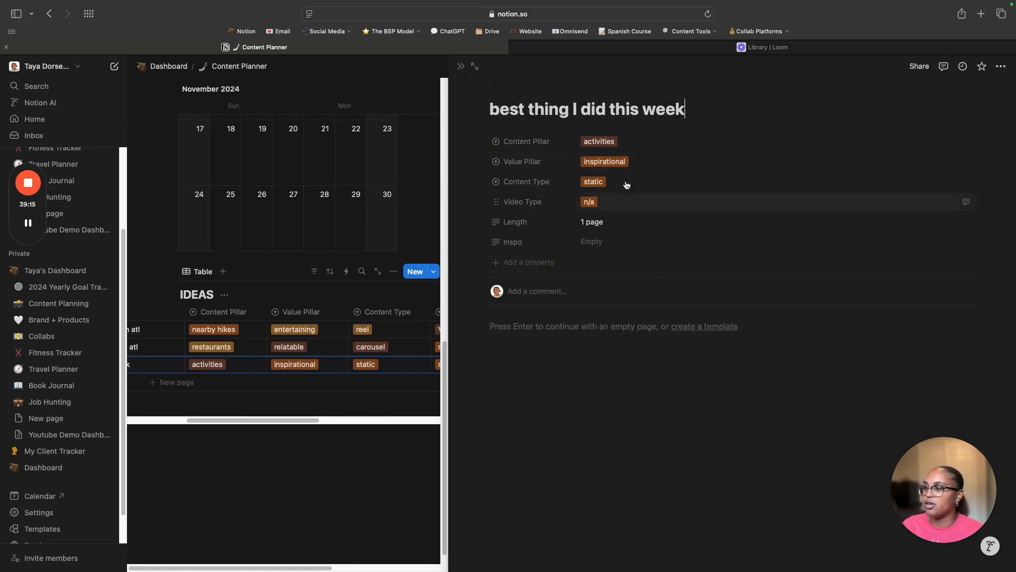
pyautogui.click(530, 328)
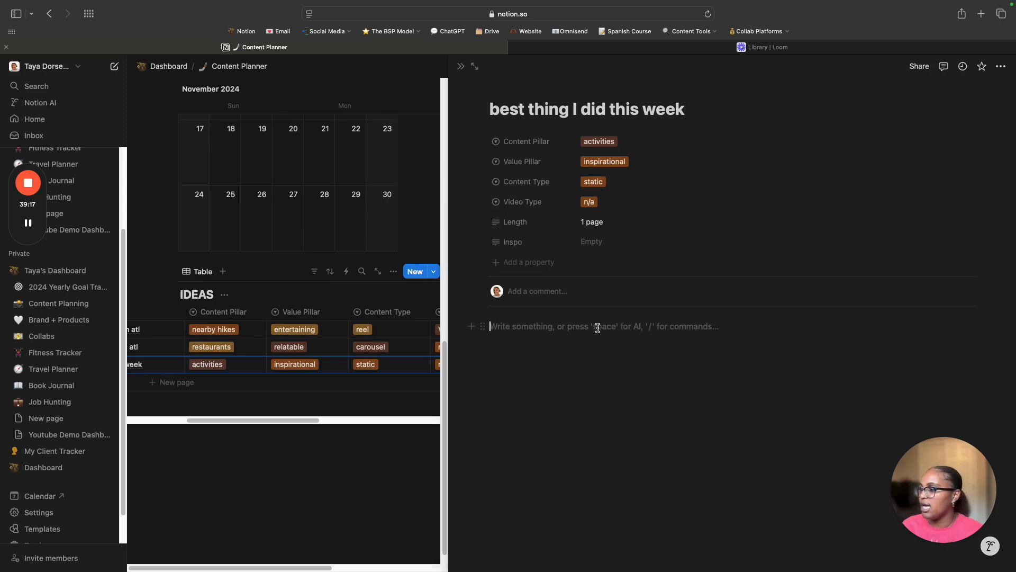
pyautogui.click(472, 328)
pyautogui.scroll(-4, 567, 477)
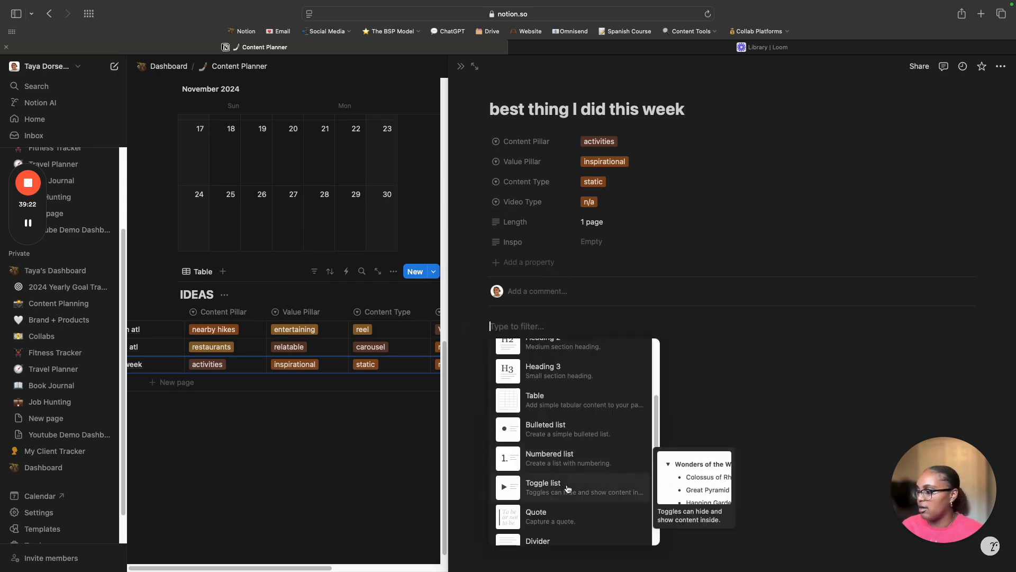
pyautogui.click(567, 487)
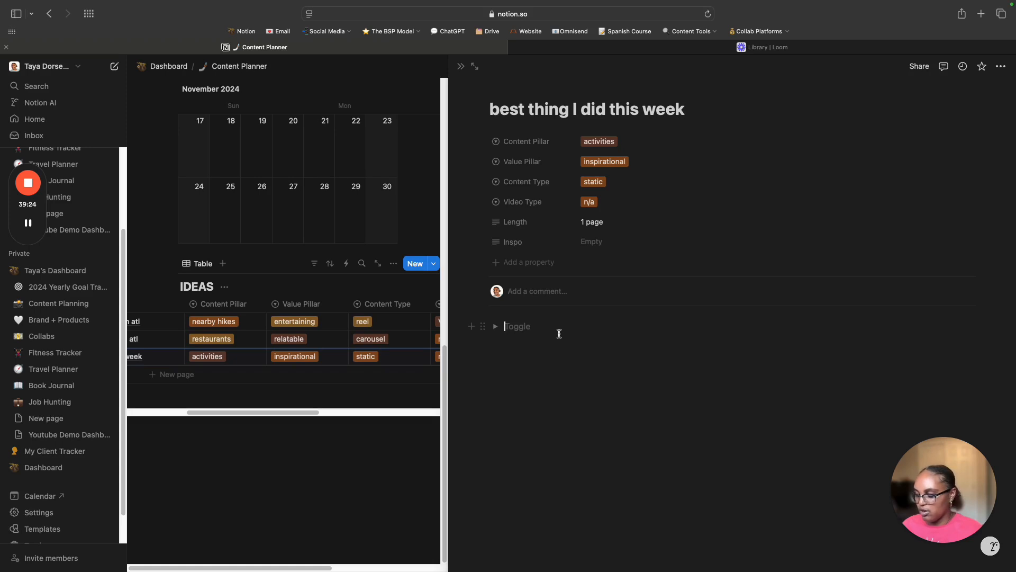
pyautogui.write('NOTES')
pyautogui.press('Return')
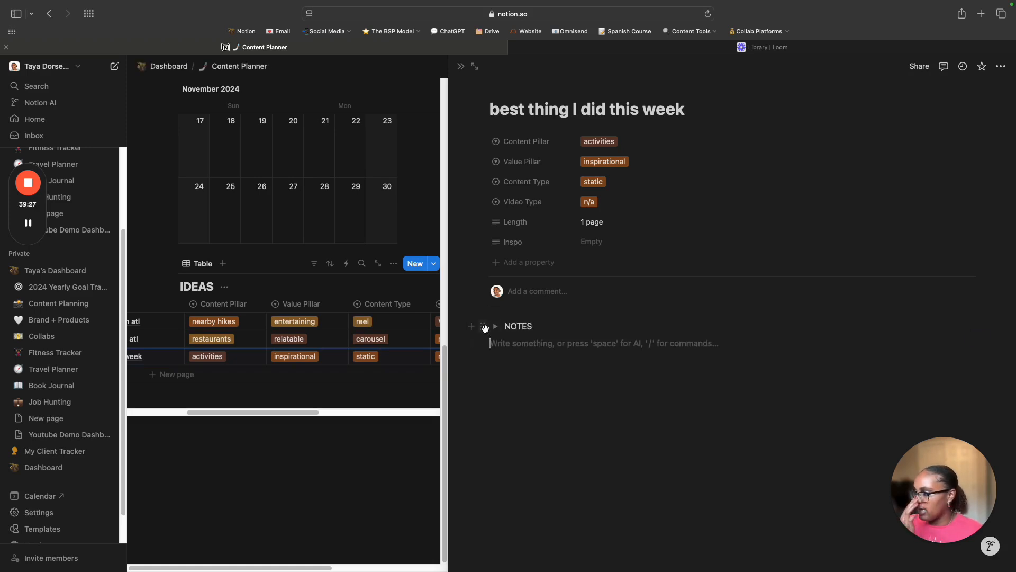
# Duplicate the NOTES toggle on the idea page and rename the copy "CAPTION".
pyautogui.click(485, 329)
pyautogui.click(412, 318)
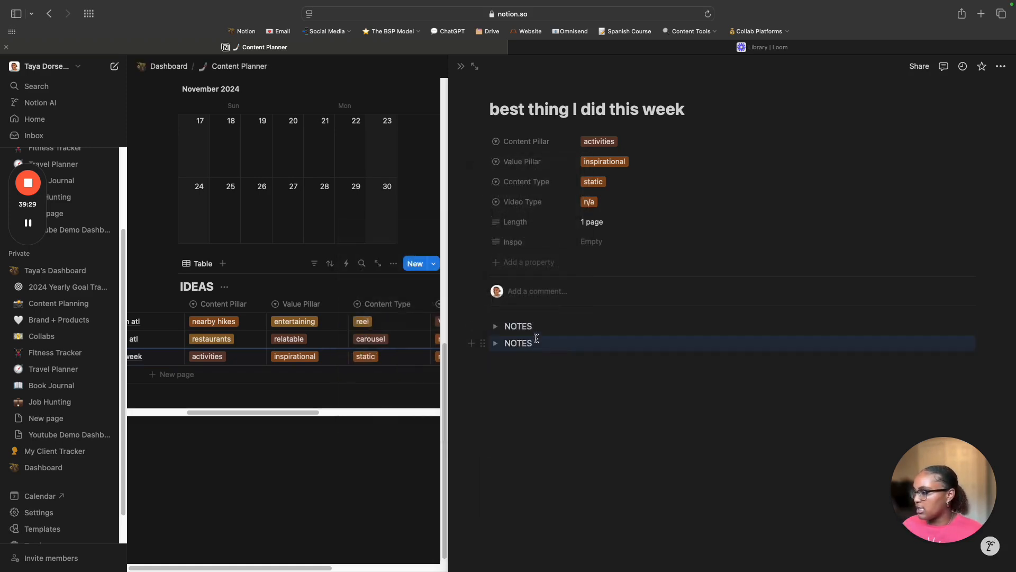
pyautogui.moveTo(536, 343); pyautogui.dragTo(504, 344)
pyautogui.write('CAPTION')
# Expand and collapse the NOTES and CAPTION toggles to check their insides, and close the idea page.
pyautogui.click(496, 326)
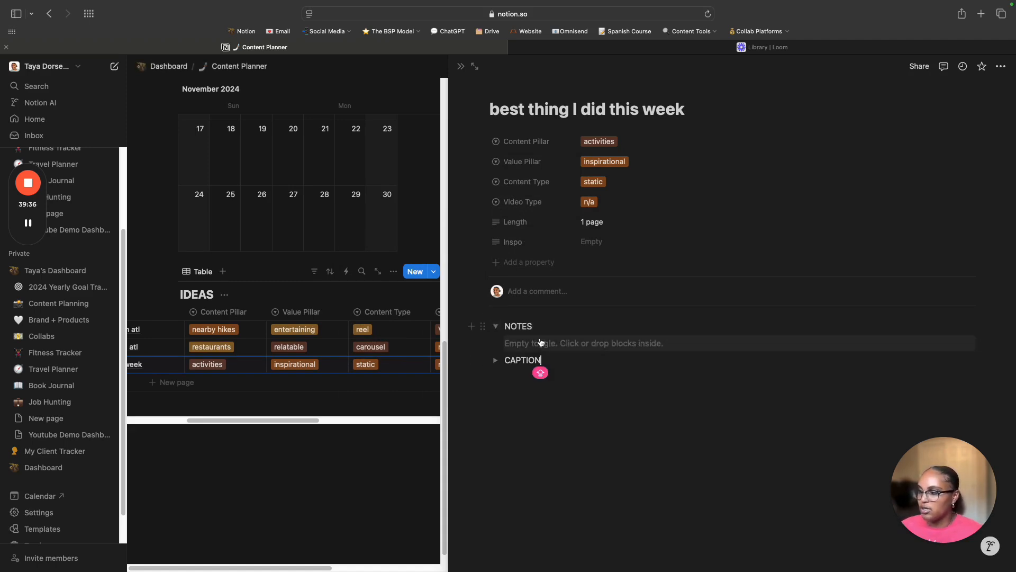
pyautogui.click(495, 327)
pyautogui.click(496, 344)
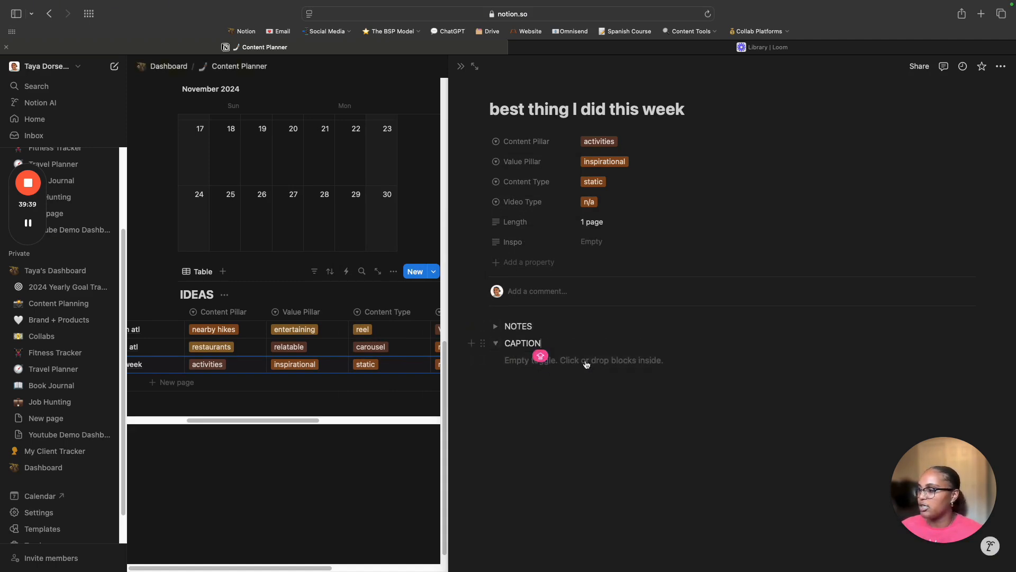
pyautogui.click(497, 343)
pyautogui.press('Escape')
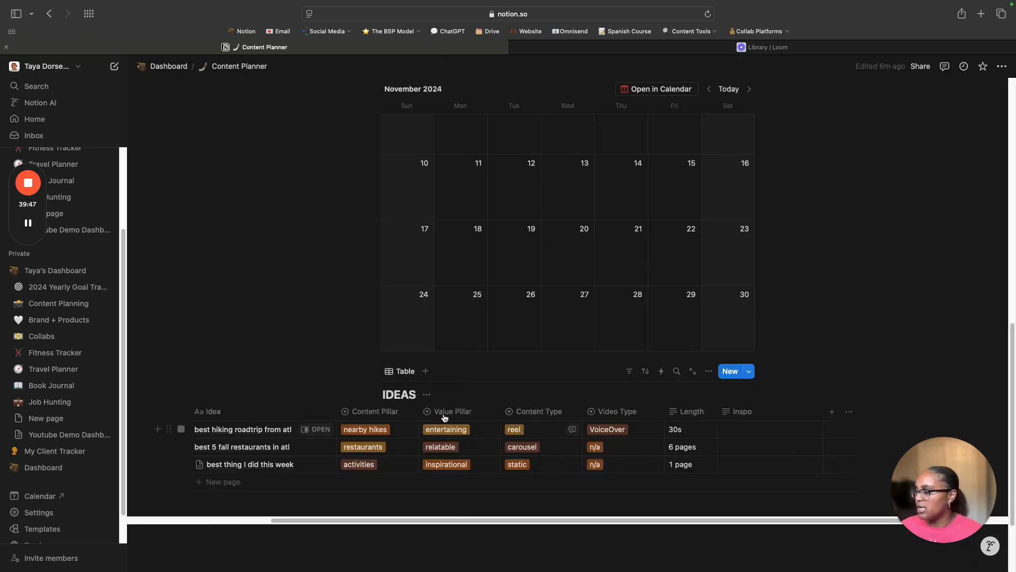
# Duplicate the Video Type property in the IDEAS table and rename the copy "Progress".
pyautogui.moveTo(562, 513)
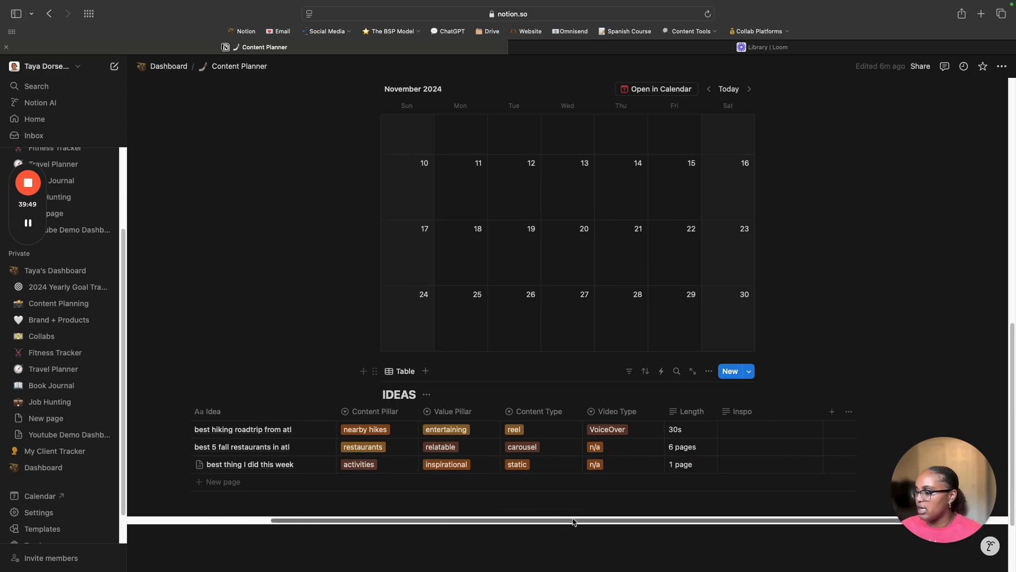
pyautogui.hscroll(3, 562, 476)
pyautogui.click(529, 412)
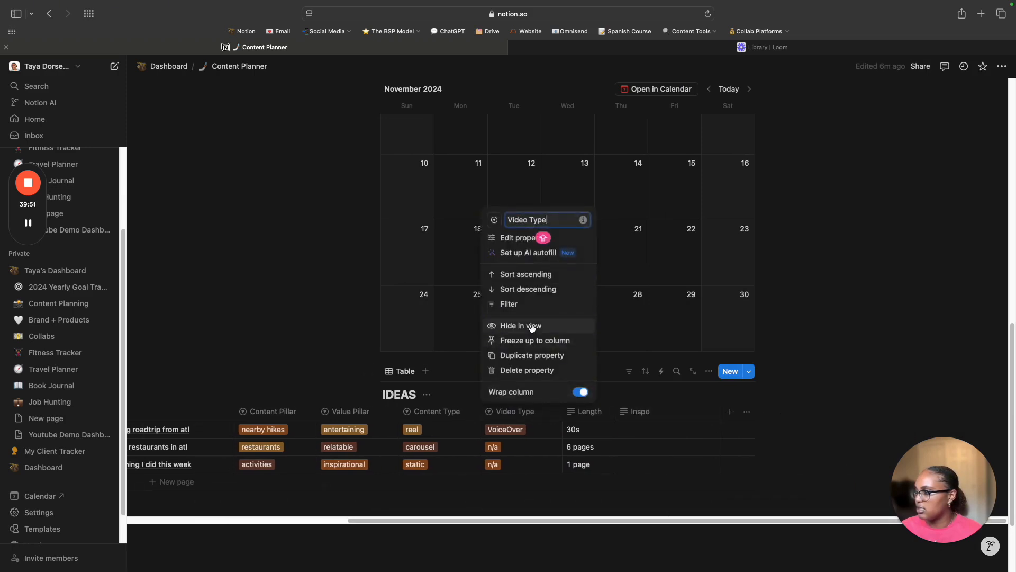
pyautogui.click(531, 355)
pyautogui.click(766, 414)
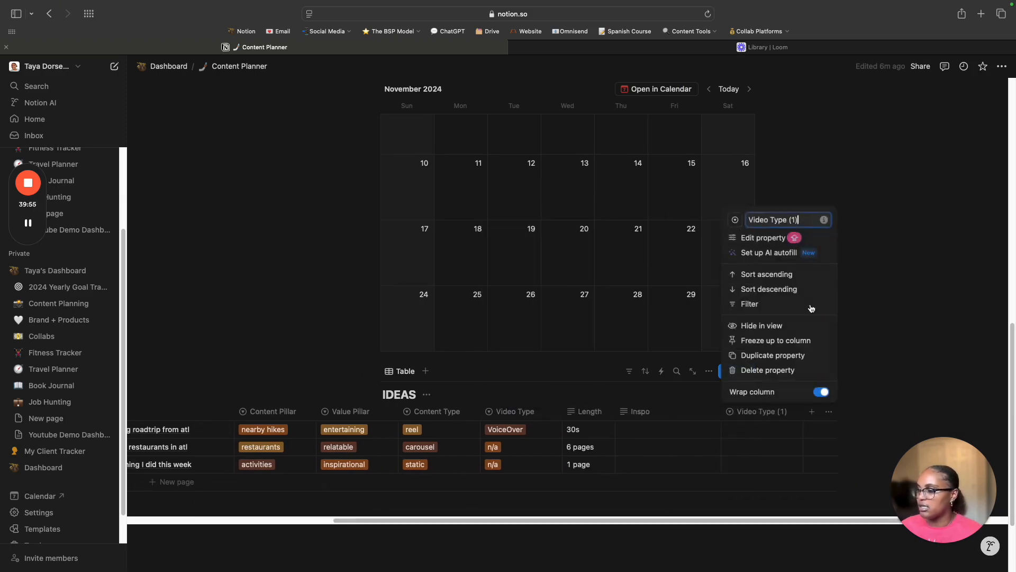
pyautogui.press('super+a')
pyautogui.write('PROGR')
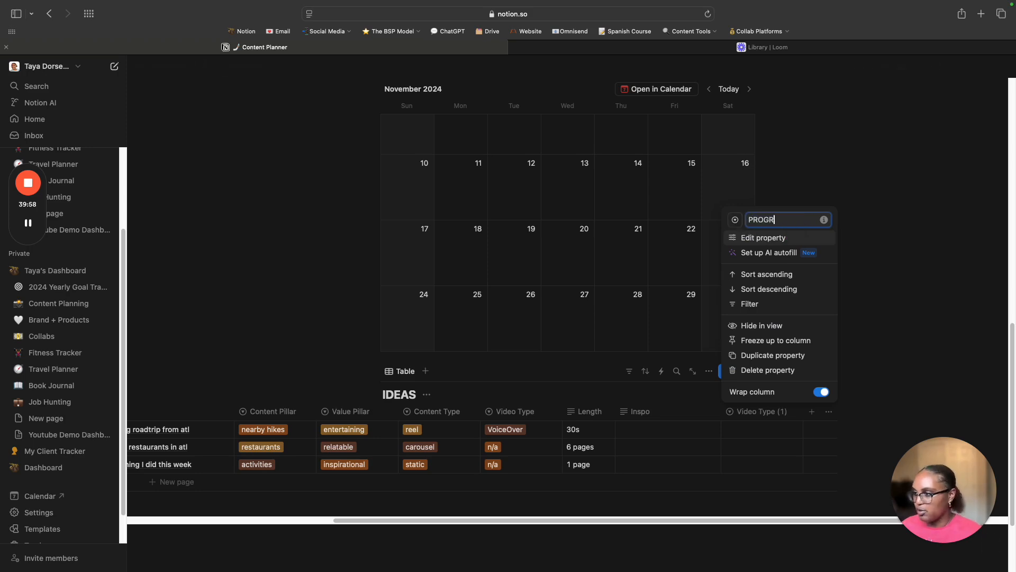
pyautogui.write('ess')
# Rename the Progress property's n/a option to "Posted".
pyautogui.click(754, 434)
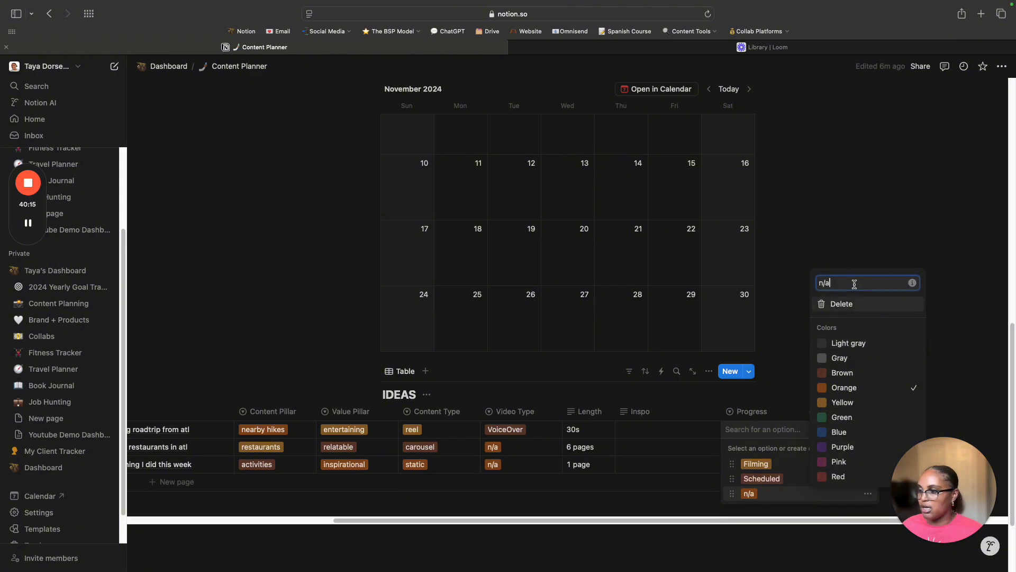
pyautogui.write('Posted')
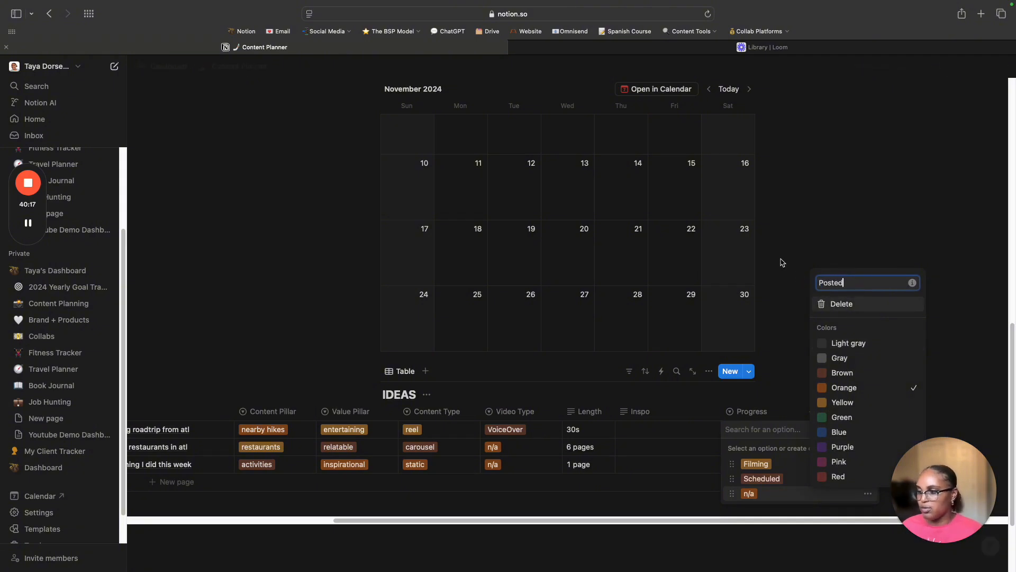
pyautogui.click(783, 263)
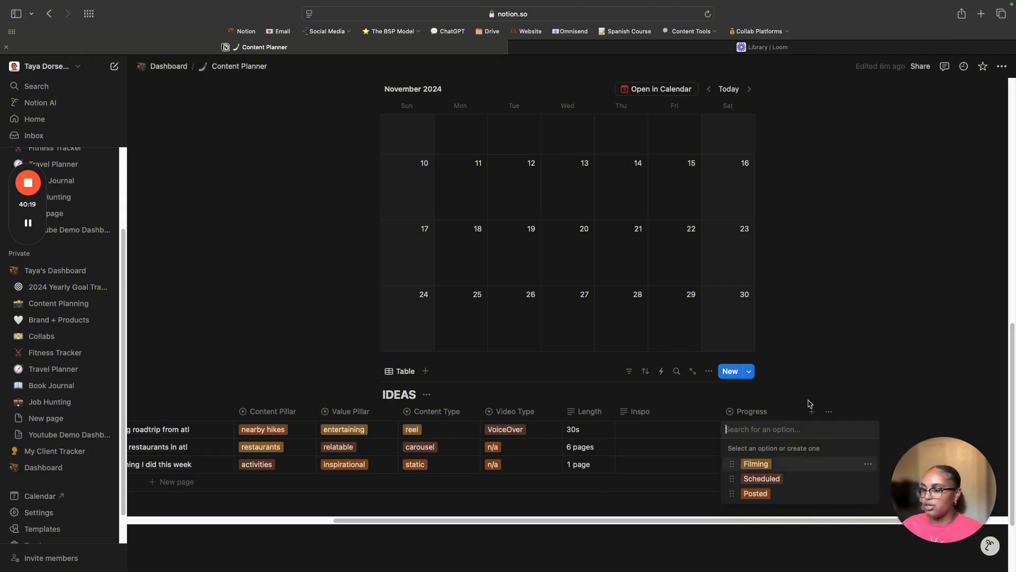
# Set the progress of the hiking idea to Filming, the restaurants idea to Posted and the "best thing I did this week" idea to Scheduled.
pyautogui.click(761, 464)
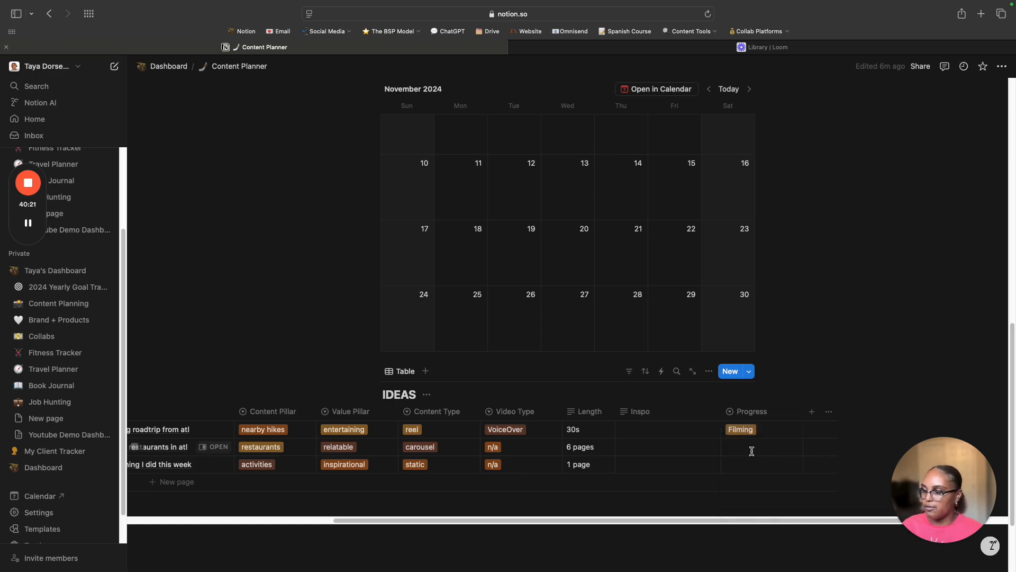
pyautogui.click(752, 450)
pyautogui.click(762, 513)
pyautogui.click(746, 466)
pyautogui.click(743, 510)
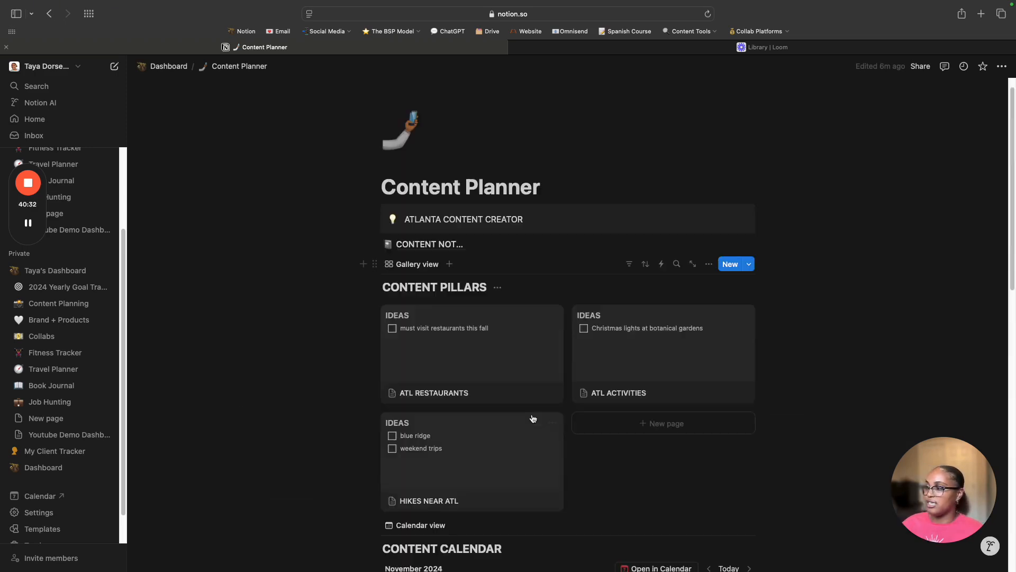
# Move the "best hiking roadtrip from atl" idea onto November 8 and the "best 5 fall restaurants in atl" idea onto November 11 in the content calendar.
pyautogui.scroll(-10, 535, 418)
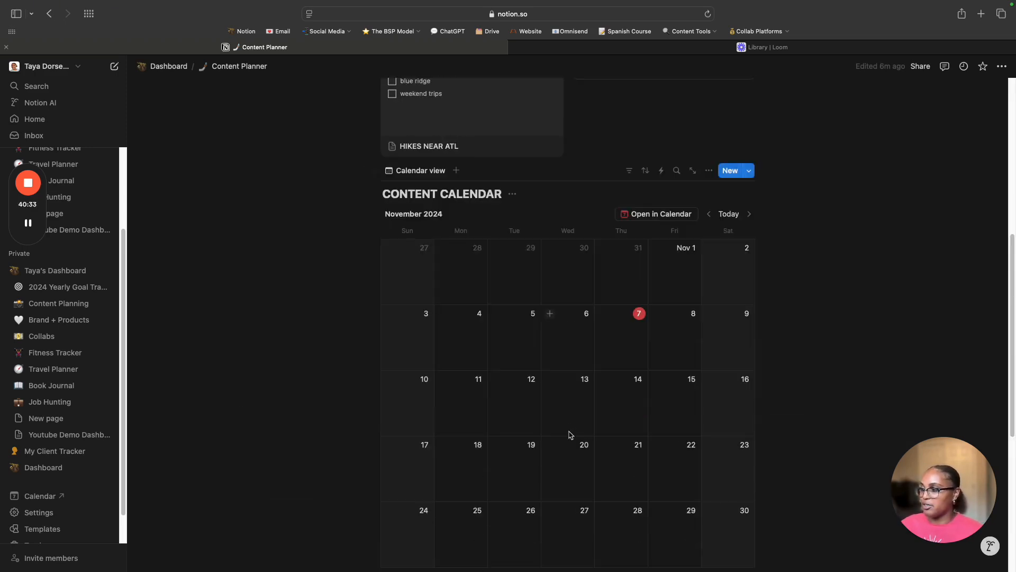
pyautogui.scroll(-6, 570, 434)
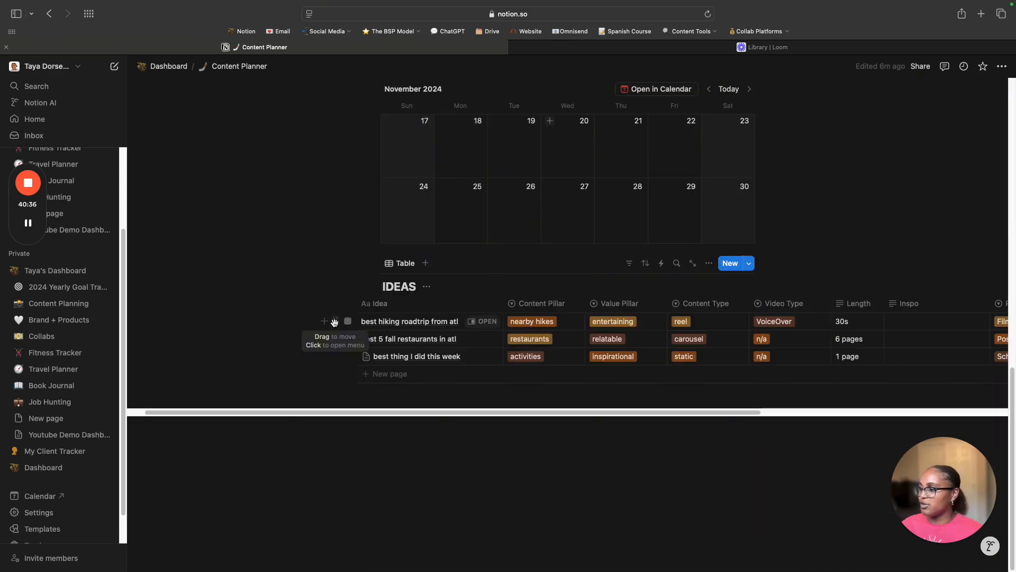
pyautogui.moveTo(335, 342); pyautogui.dragTo(664, 389)
pyautogui.scroll(-1, 656, 424)
pyautogui.scroll(-3, 653, 436)
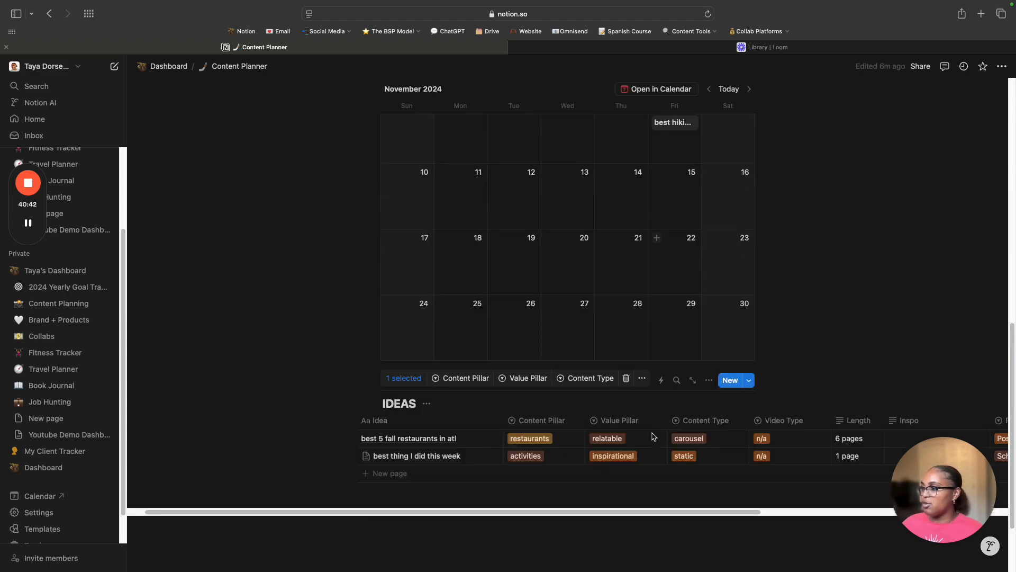
pyautogui.moveTo(351, 436); pyautogui.dragTo(447, 180)
pyautogui.moveTo(447, 180); pyautogui.dragTo(460, 183)
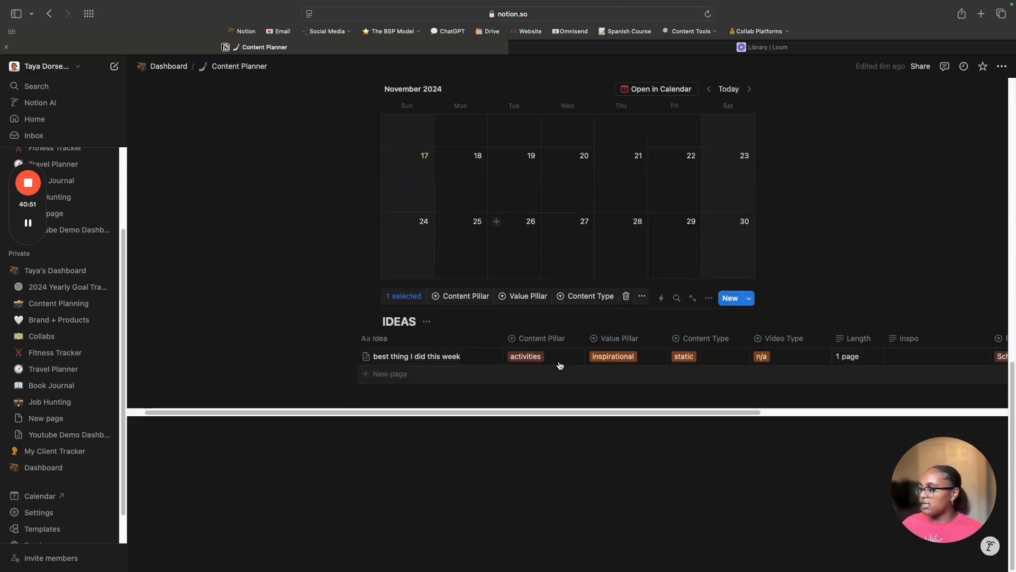
# Check the ideas table and content calendar, and view the properties of the hiking entry on November 8.
pyautogui.moveTo(528, 412); pyautogui.dragTo(499, 419)
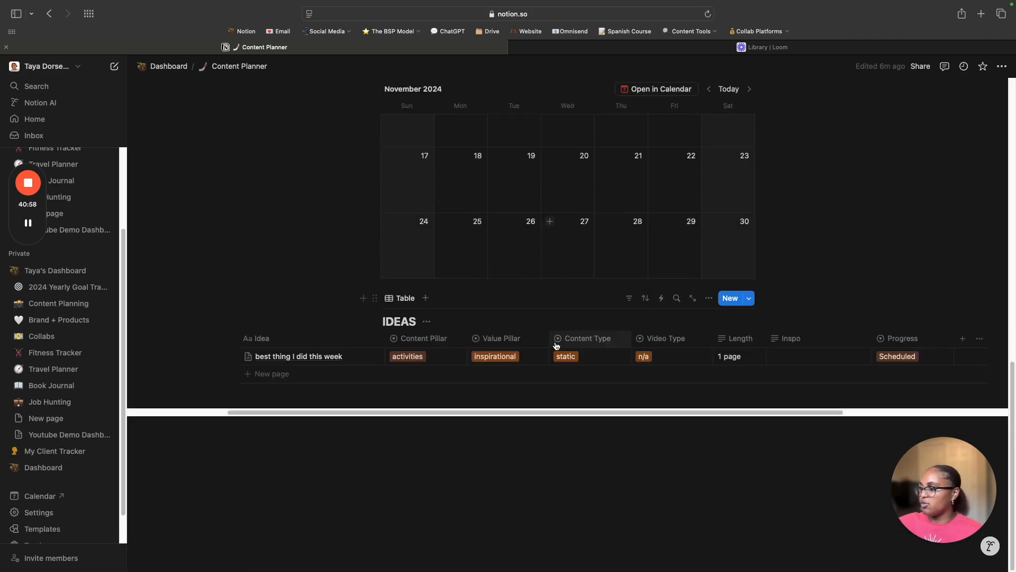
pyautogui.scroll(10, 556, 344)
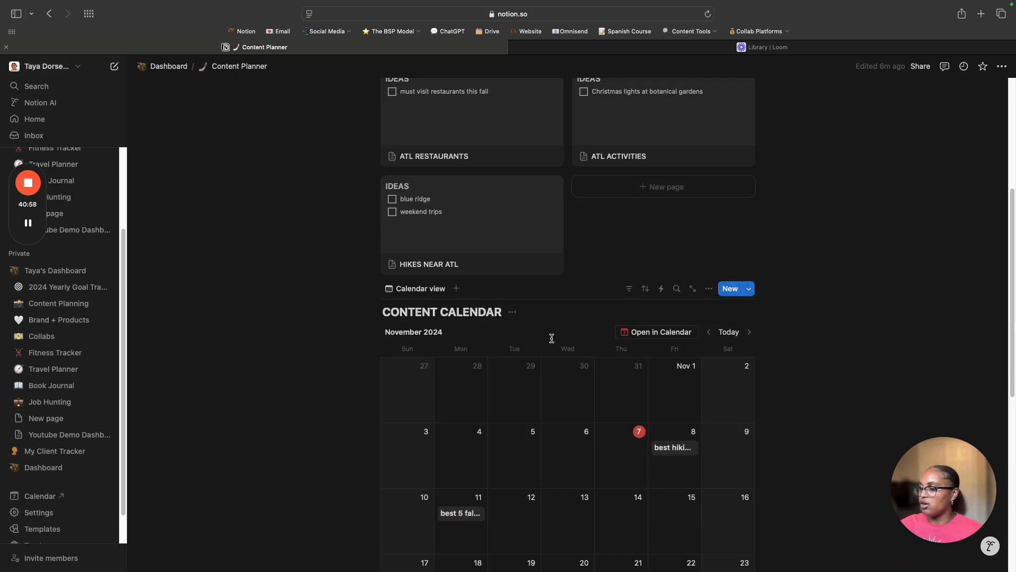
pyautogui.scroll(-8, 555, 344)
pyautogui.scroll(2, 554, 344)
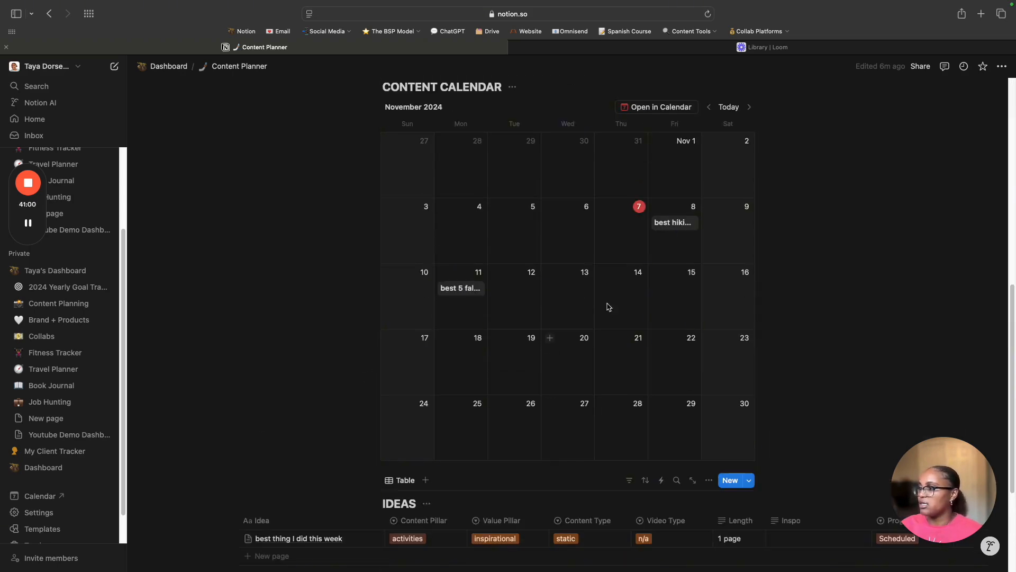
pyautogui.click(679, 229)
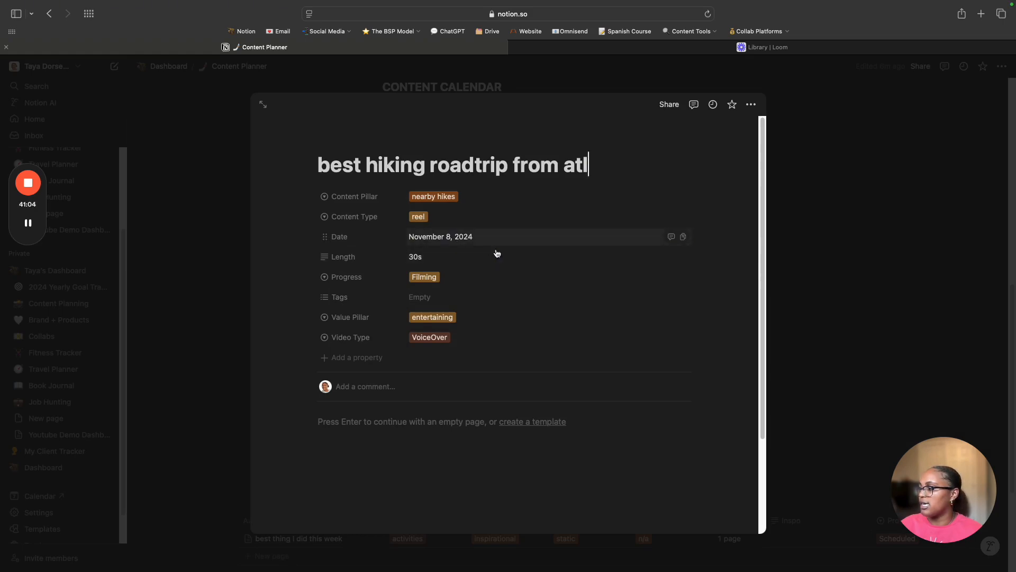
pyautogui.scroll(-1, 554, 317)
pyautogui.click(885, 288)
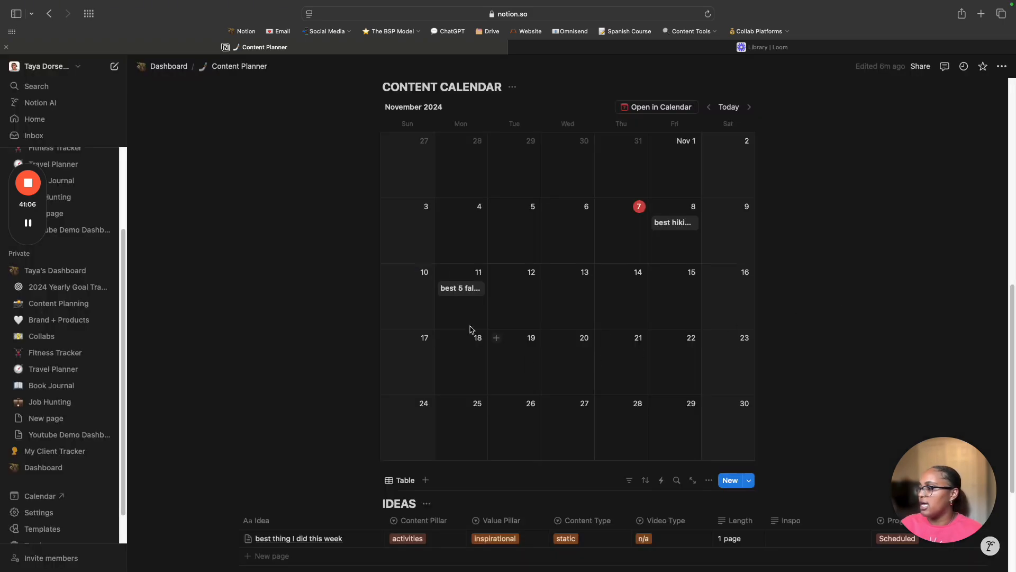
# View the restaurants entry on November 11, close it and look over the calendar and the ideas table again.
pyautogui.click(479, 284)
pyautogui.scroll(-2, 640, 301)
pyautogui.click(840, 284)
pyautogui.scroll(5, 751, 285)
pyautogui.scroll(-4, 752, 285)
pyautogui.scroll(-3, 751, 284)
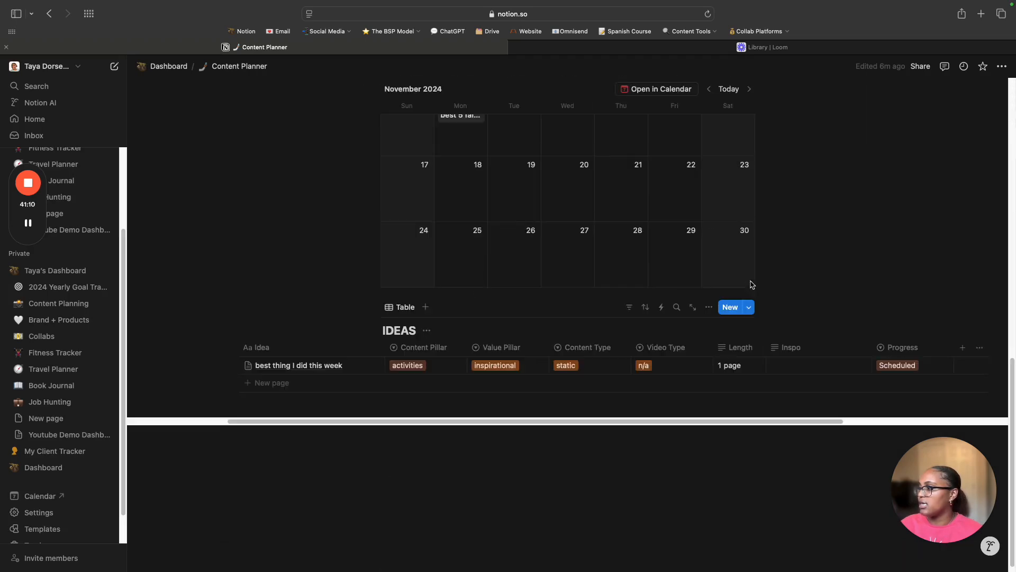
pyautogui.scroll(6, 752, 283)
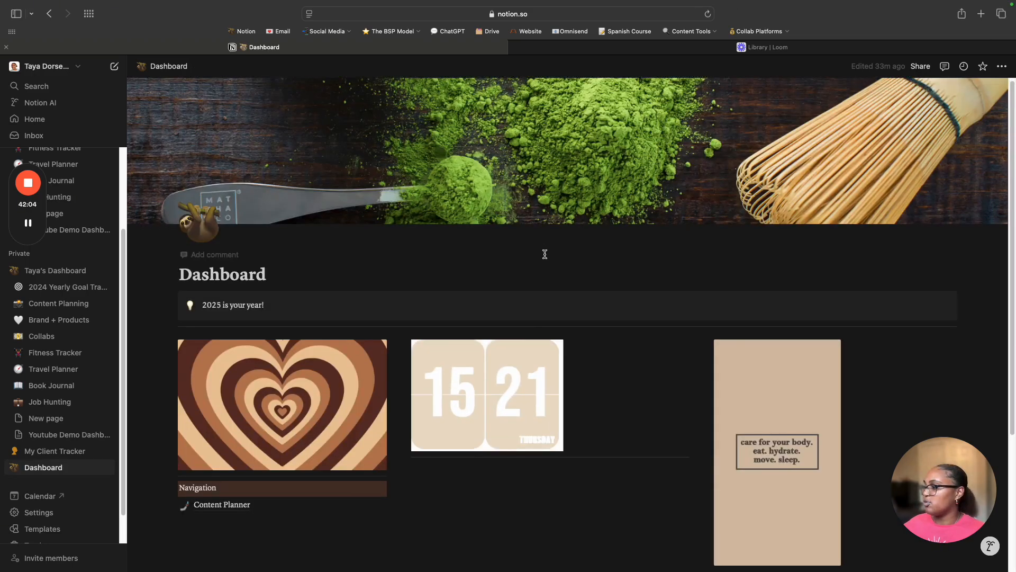
# Add a sub-page titled "Goal Tracker" below Content Planner in the Dashboard's Navigation section.
pyautogui.scroll(-3, 363, 296)
pyautogui.click(181, 329)
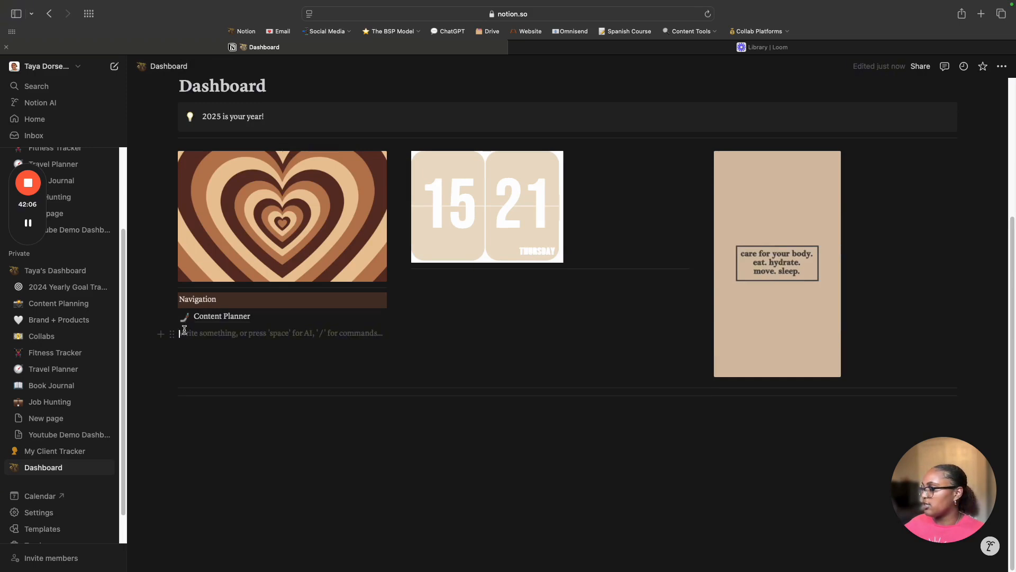
pyautogui.click(165, 336)
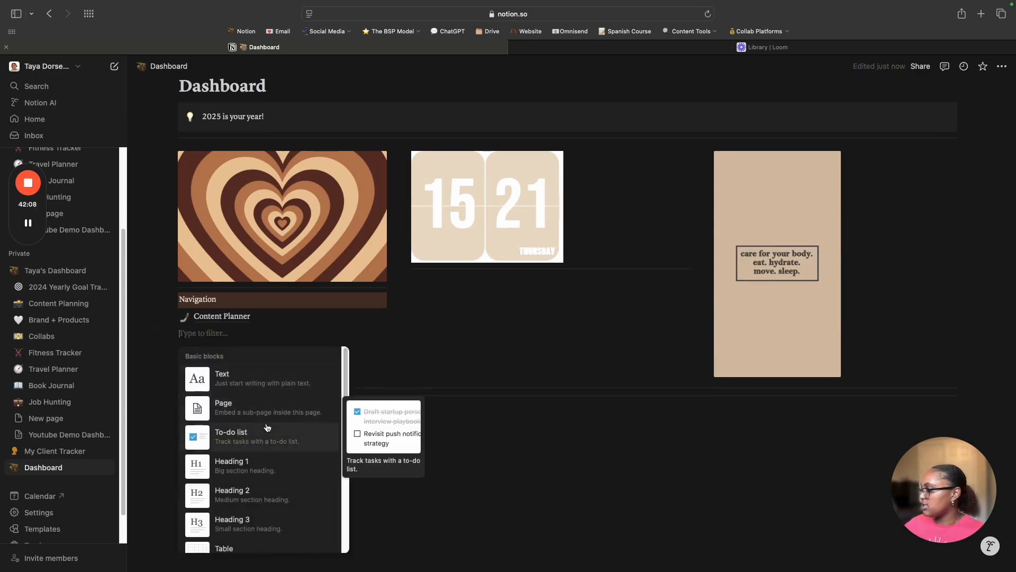
pyautogui.scroll(-2, 267, 426)
pyautogui.scroll(2, 269, 427)
pyautogui.click(267, 411)
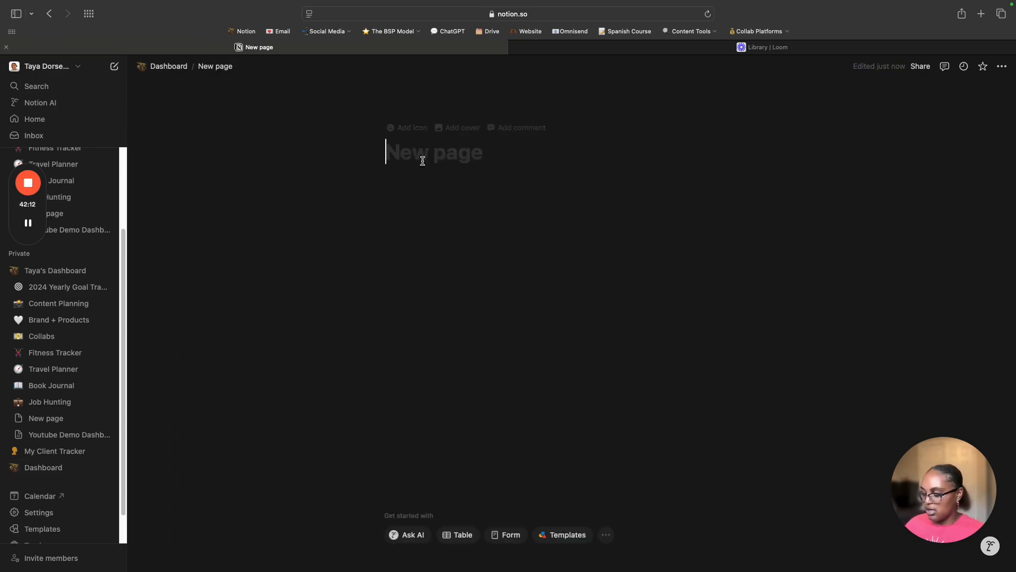
pyautogui.write('Goal Tracker')
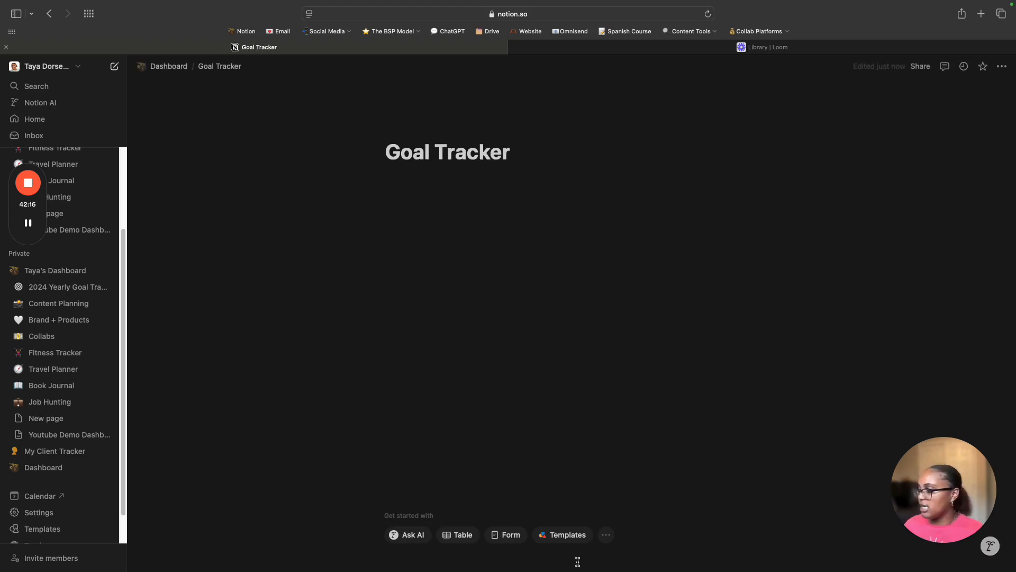
# Search the template marketplace for goal trackers and examine the preview images of the 2024 Yearly Goal Tracker template.
pyautogui.click(564, 534)
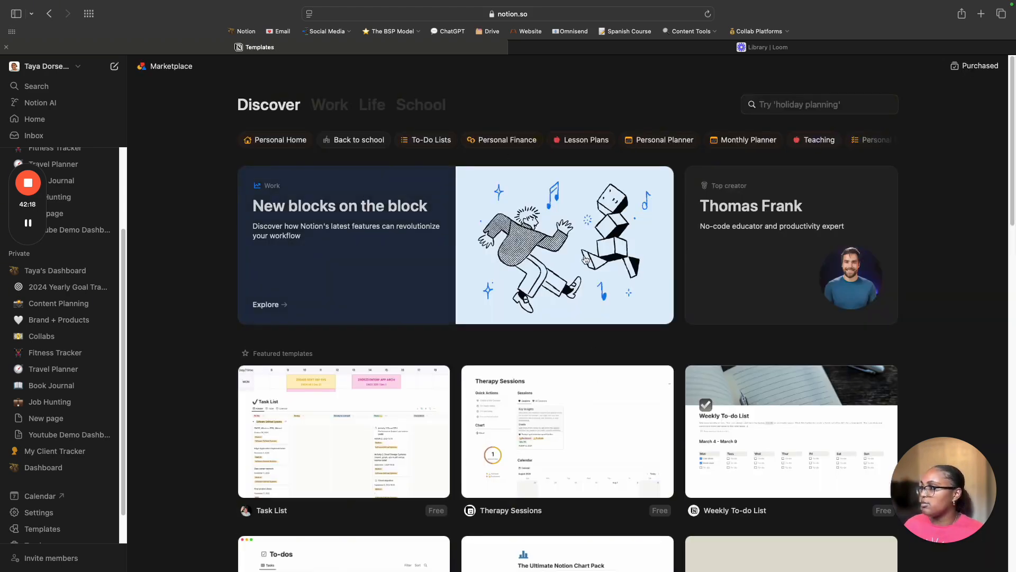
pyautogui.write('goal')
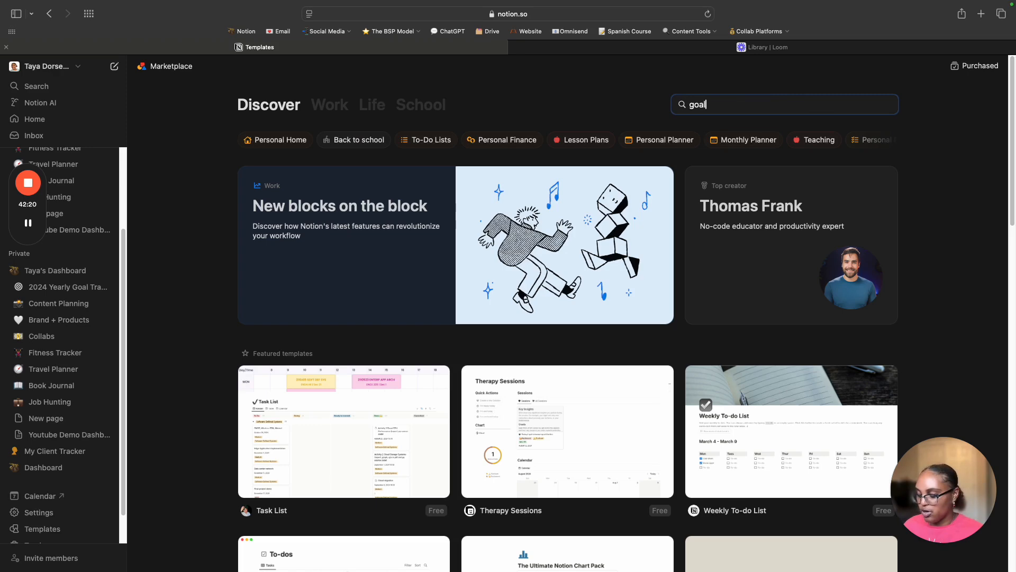
pyautogui.write('tr')
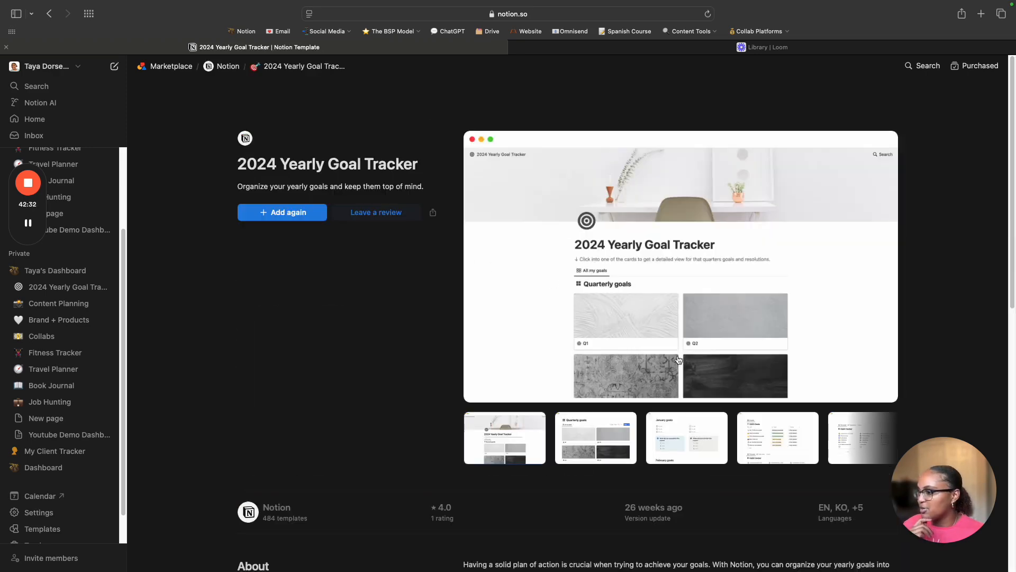
pyautogui.click(788, 438)
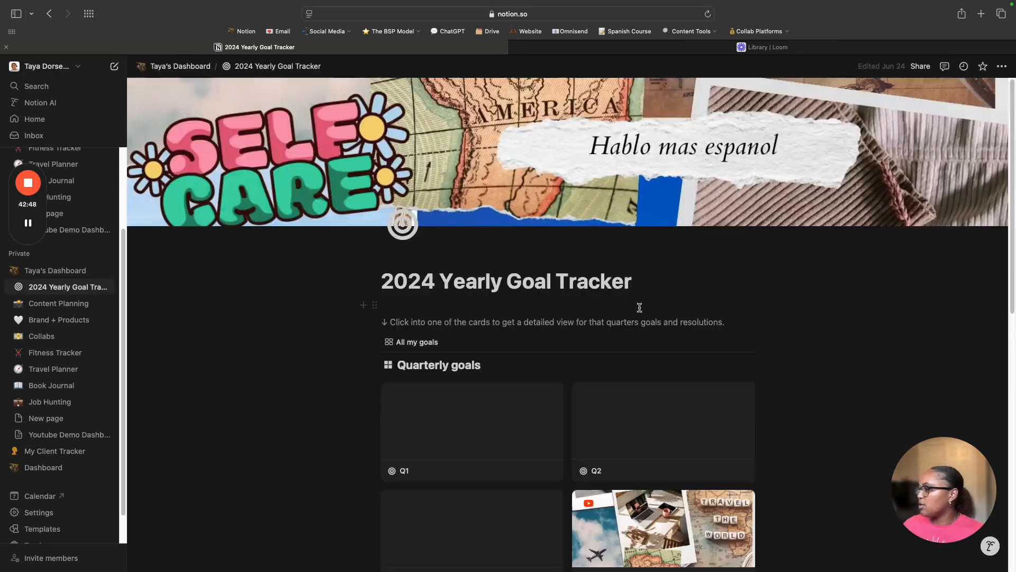
# Look over the existing 2024 Yearly Goal Tracker page and view the Q4 card's monthly goals.
pyautogui.scroll(-10, 624, 276)
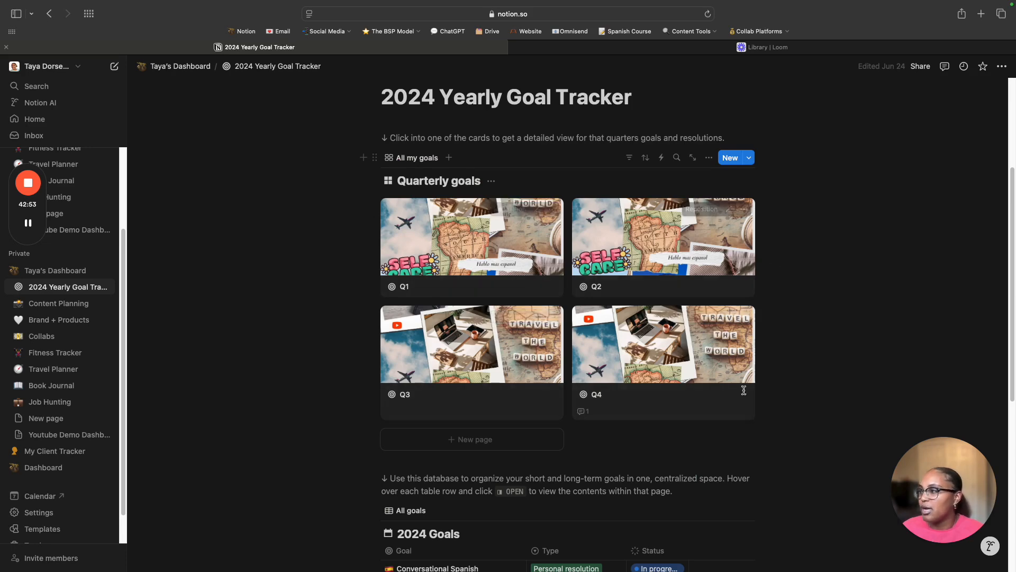
pyautogui.scroll(4, 706, 364)
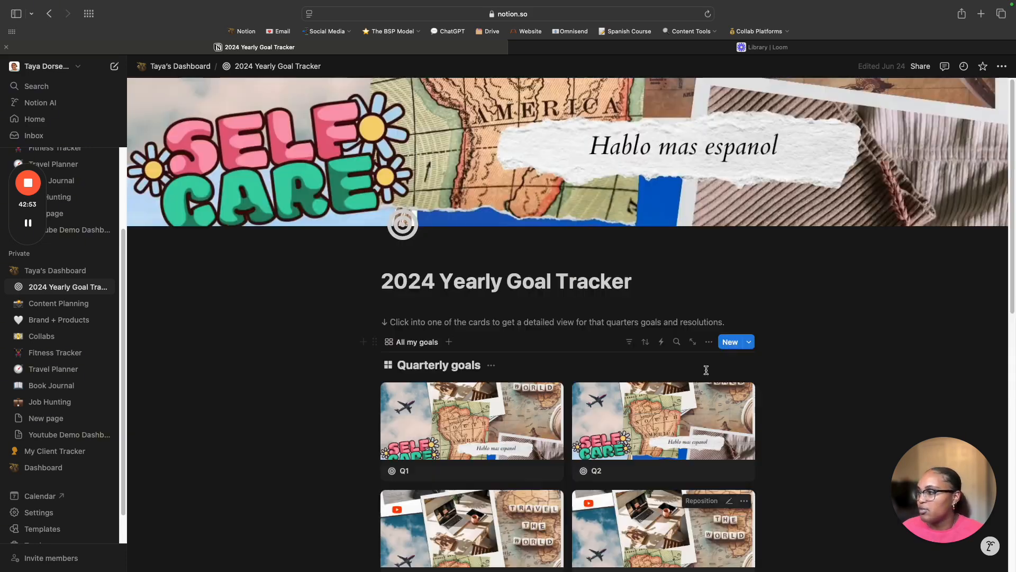
pyautogui.scroll(-10, 706, 362)
pyautogui.scroll(8, 697, 353)
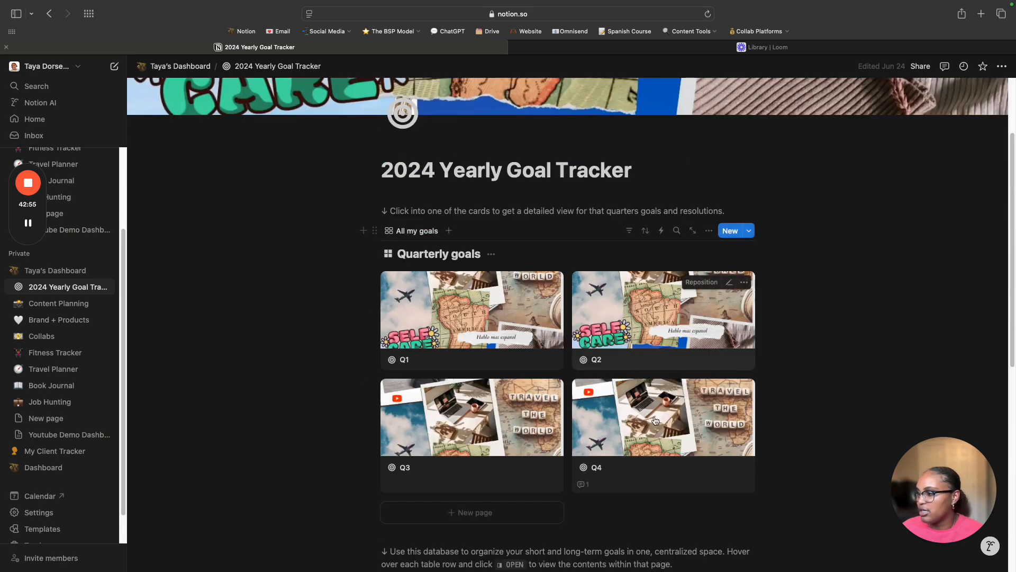
pyautogui.click(682, 424)
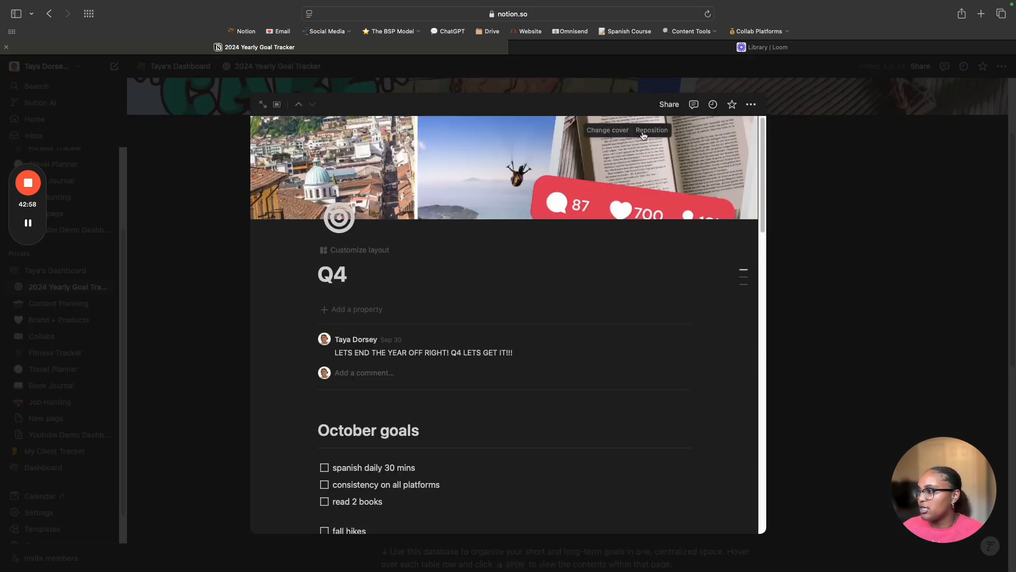
pyautogui.scroll(-3, 636, 255)
pyautogui.click(837, 233)
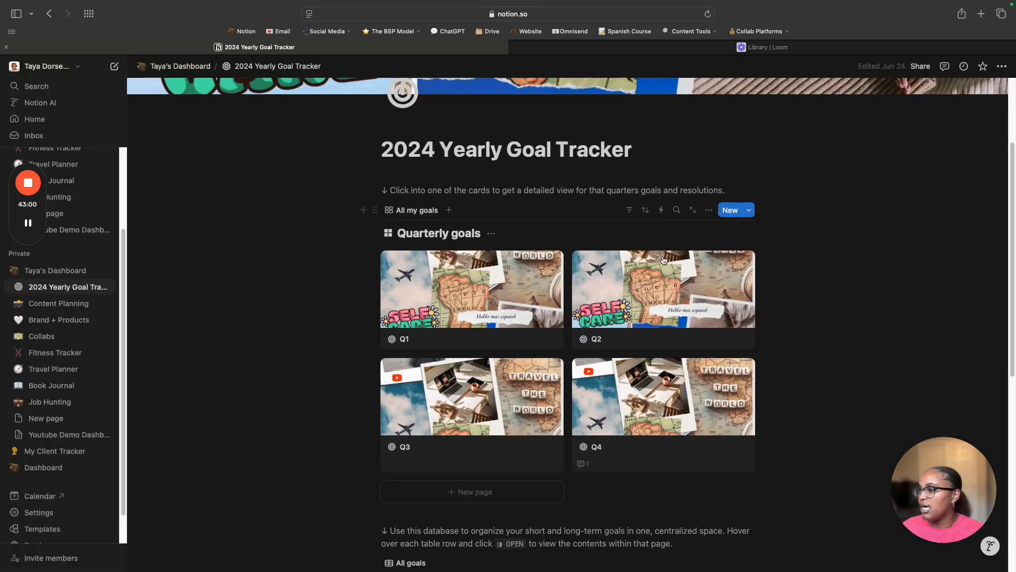
# Open the Q1 card, read through its monthly goals and reflections as far as March, and close it.
pyautogui.click(497, 307)
pyautogui.scroll(-4, 577, 308)
pyautogui.scroll(-10, 577, 308)
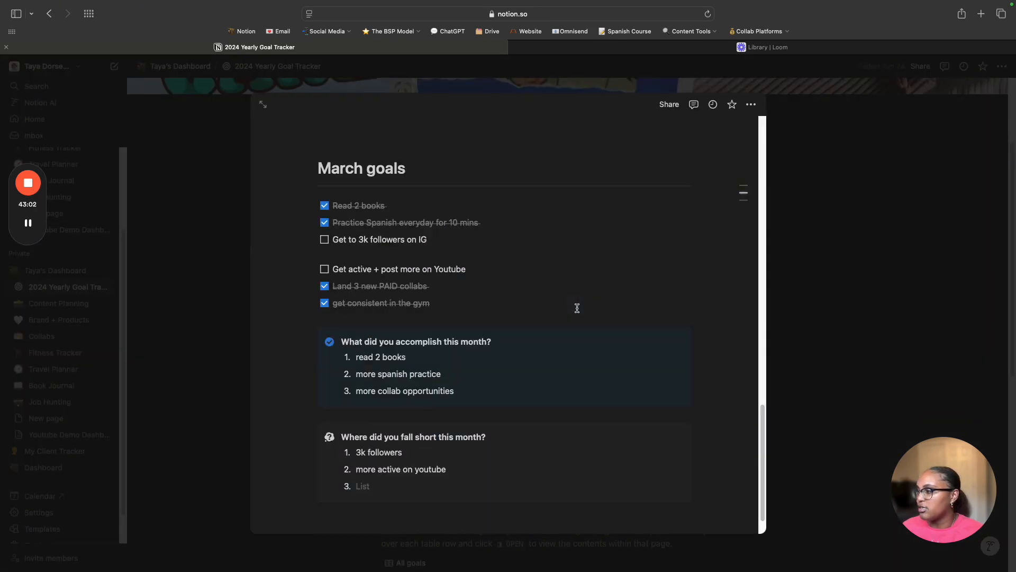
pyautogui.click(839, 263)
pyautogui.scroll(2, 840, 263)
pyautogui.scroll(2, 794, 275)
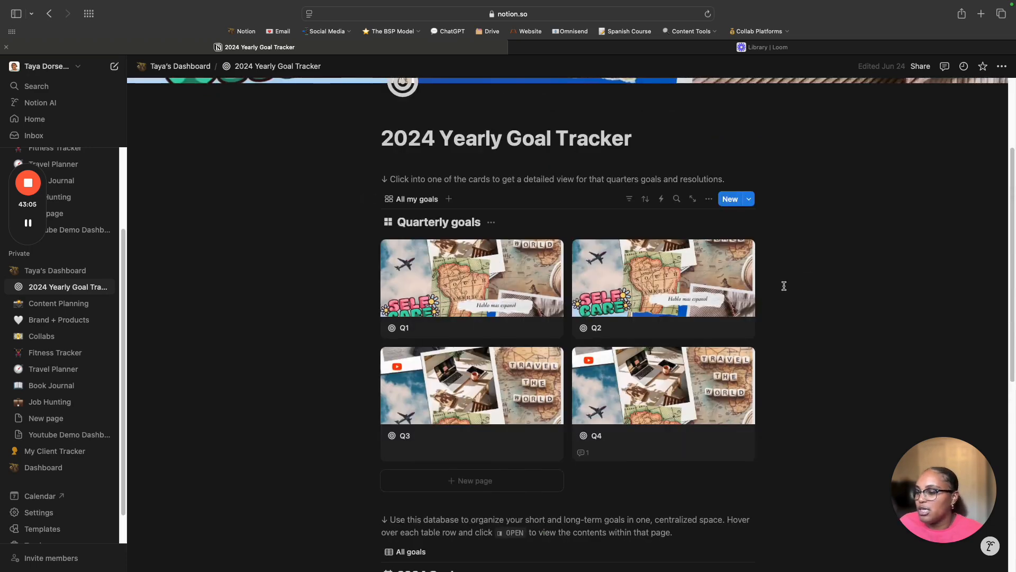
# Look over the 2024 Goals table and view the Type options for the Conversational Spanish goal without changing them.
pyautogui.scroll(-5, 651, 336)
pyautogui.click(452, 418)
pyautogui.press('Escape')
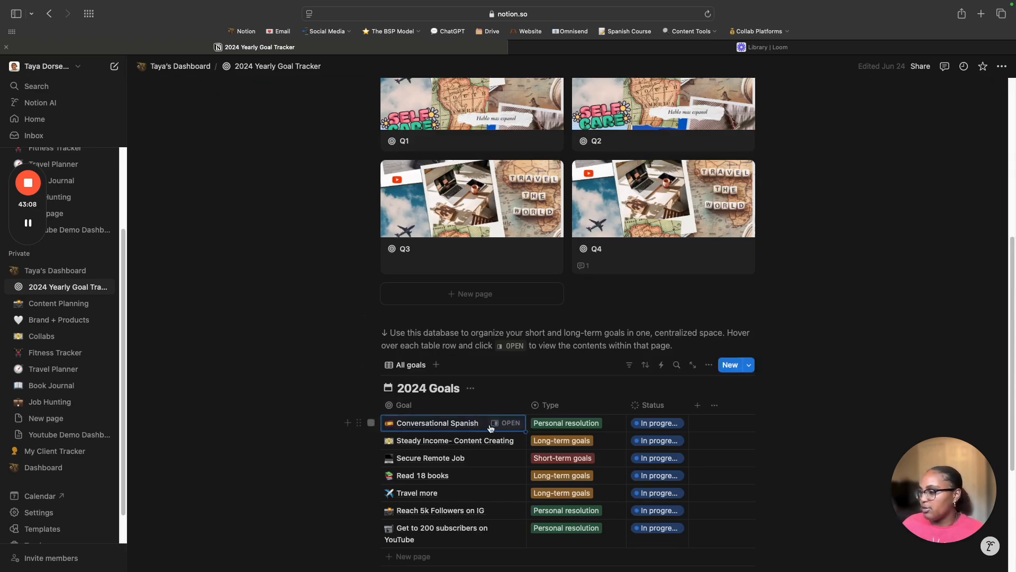
pyautogui.click(595, 424)
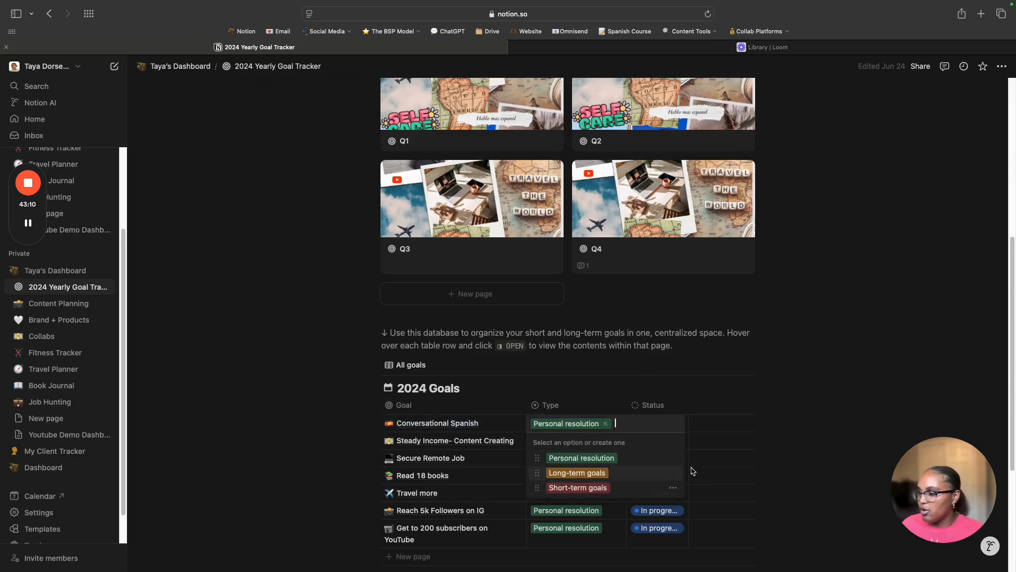
pyautogui.press('Escape')
pyautogui.scroll(2, 803, 356)
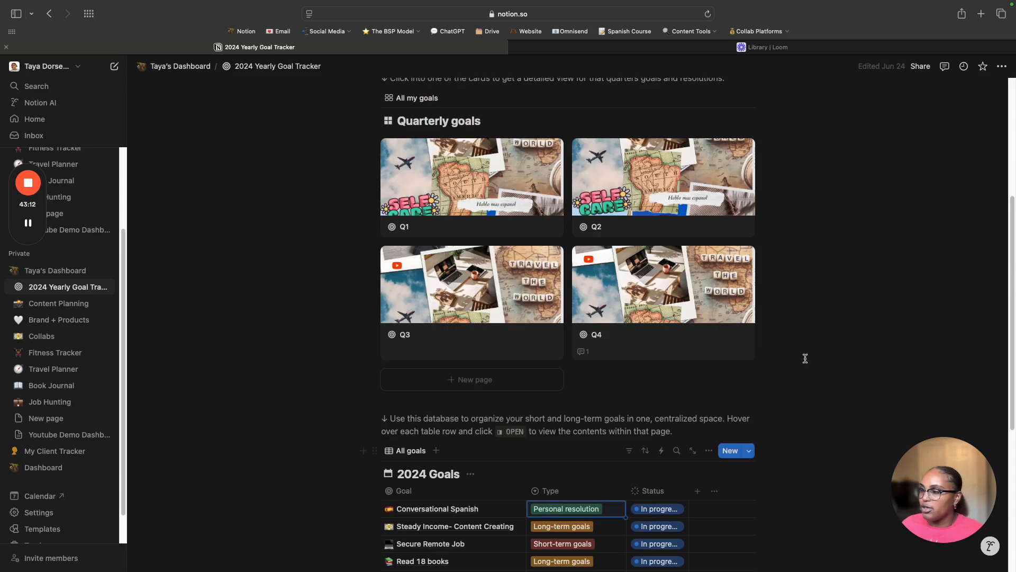
# Open the Q4 card, view its November goals and the two monthly reflection lists, and close it.
pyautogui.click(687, 308)
pyautogui.scroll(-10, 635, 356)
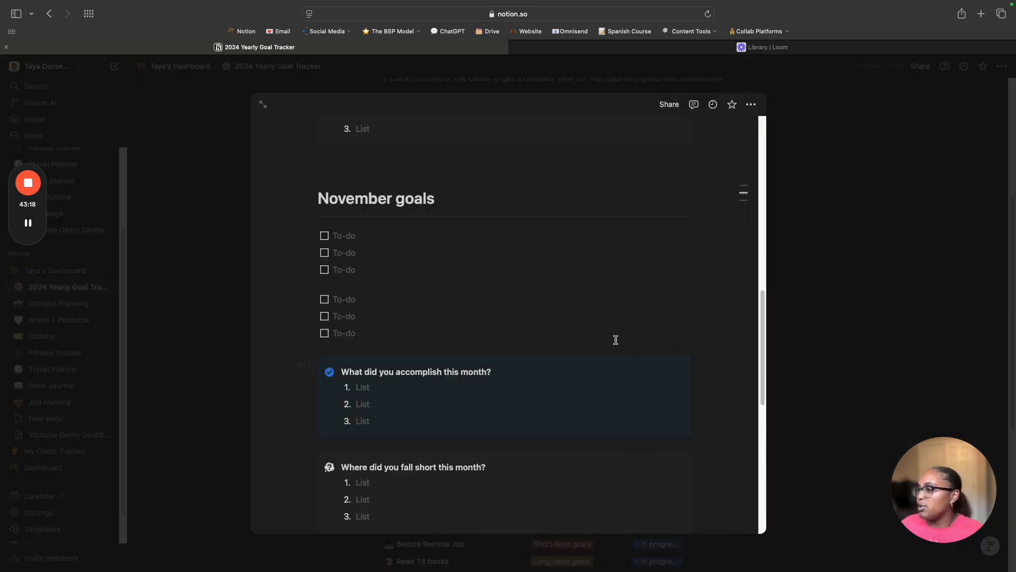
pyautogui.scroll(-1, 616, 339)
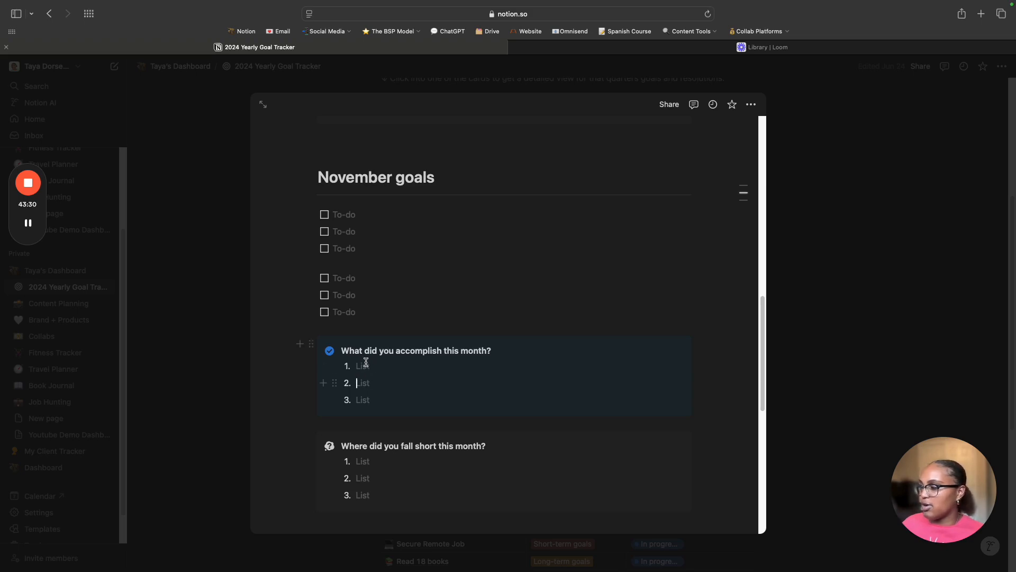
pyautogui.click(388, 461)
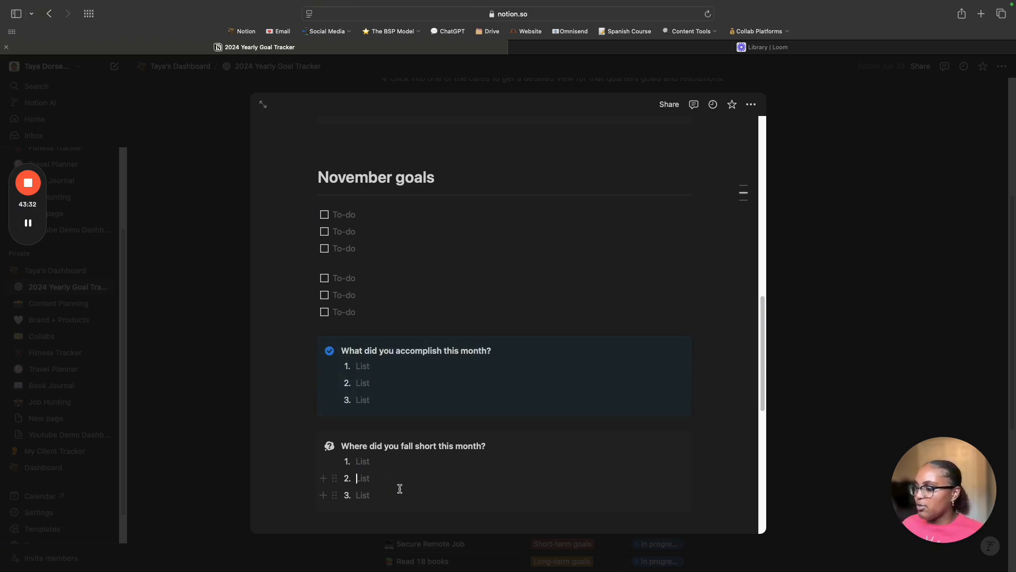
pyautogui.scroll(-8, 400, 488)
pyautogui.click(826, 300)
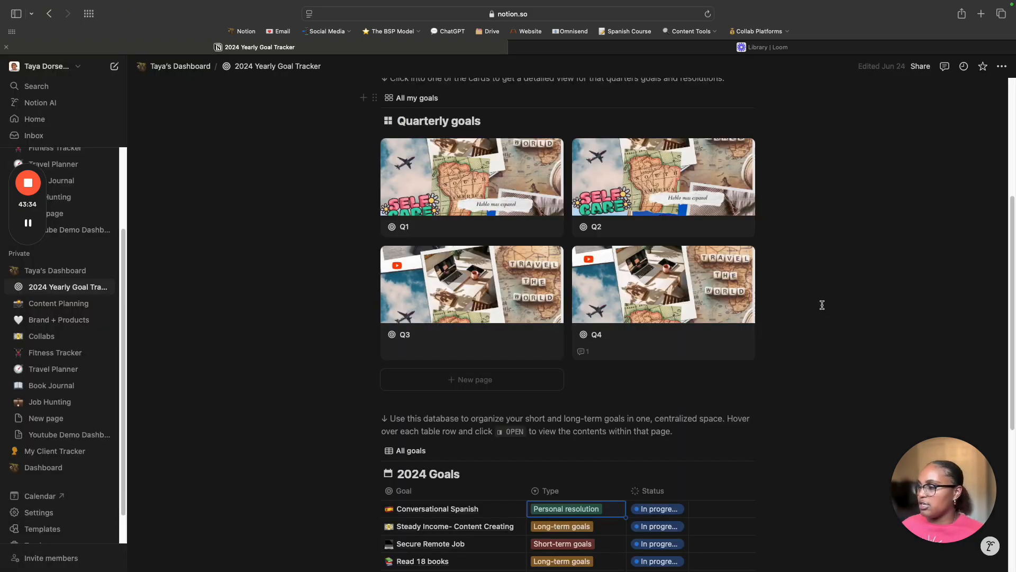
# Read through the Q2 and Q3 cards' monthly goals and reflections, view Q4's November section again, and close the card.
pyautogui.click(557, 245)
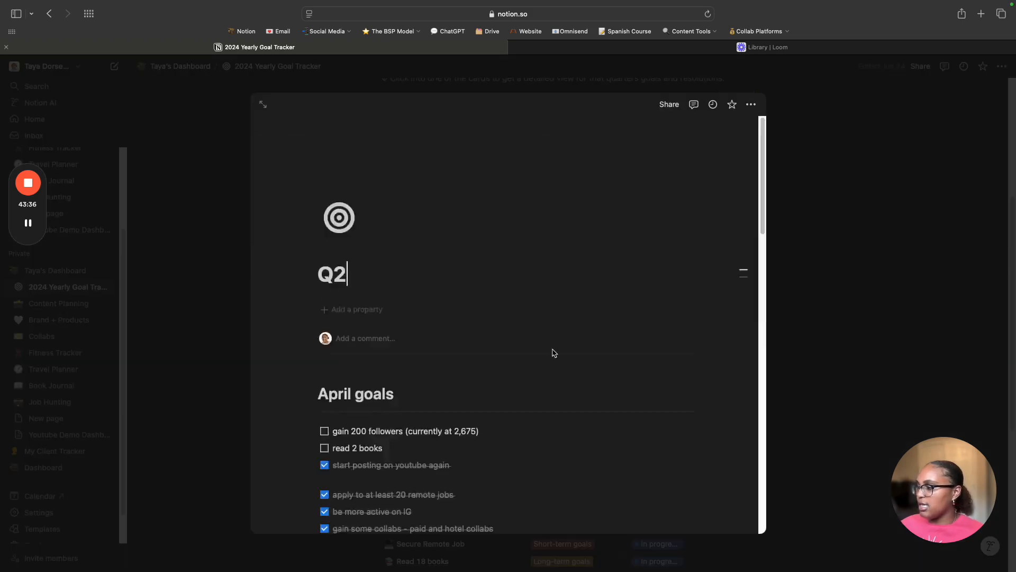
pyautogui.scroll(-15, 552, 352)
pyautogui.scroll(-5, 596, 323)
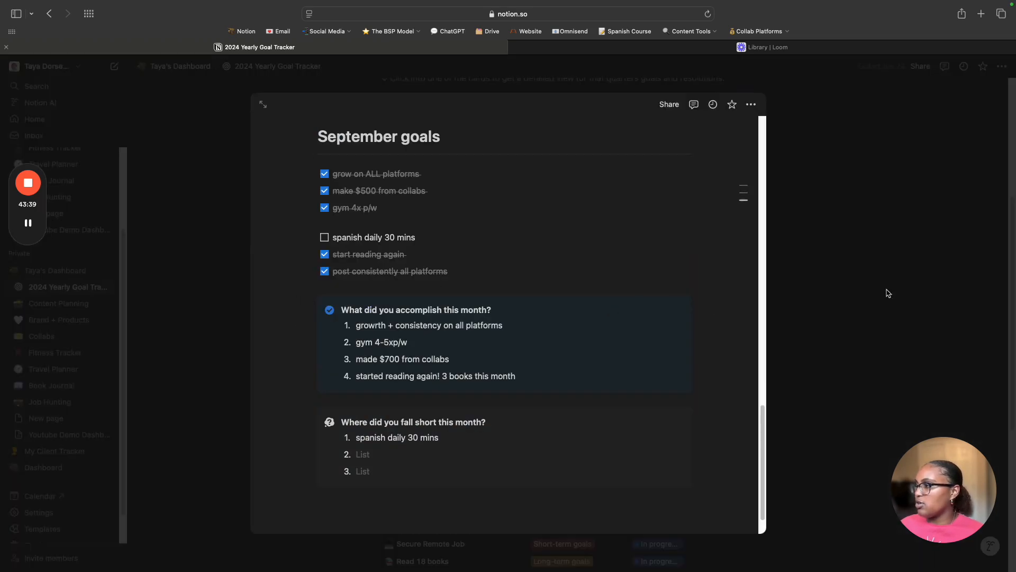
pyautogui.click(823, 291)
pyautogui.scroll(-5, 742, 230)
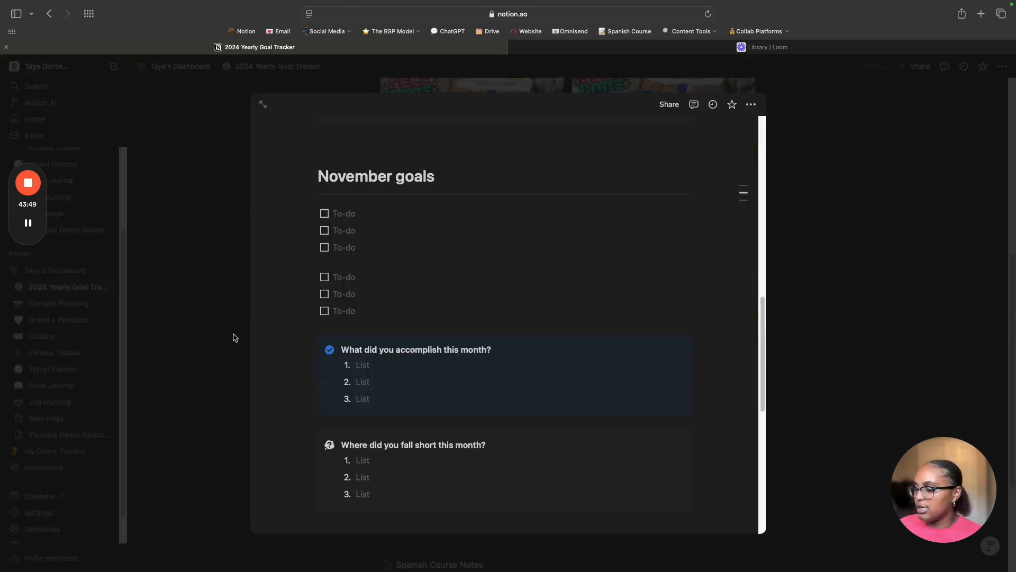
pyautogui.click(235, 338)
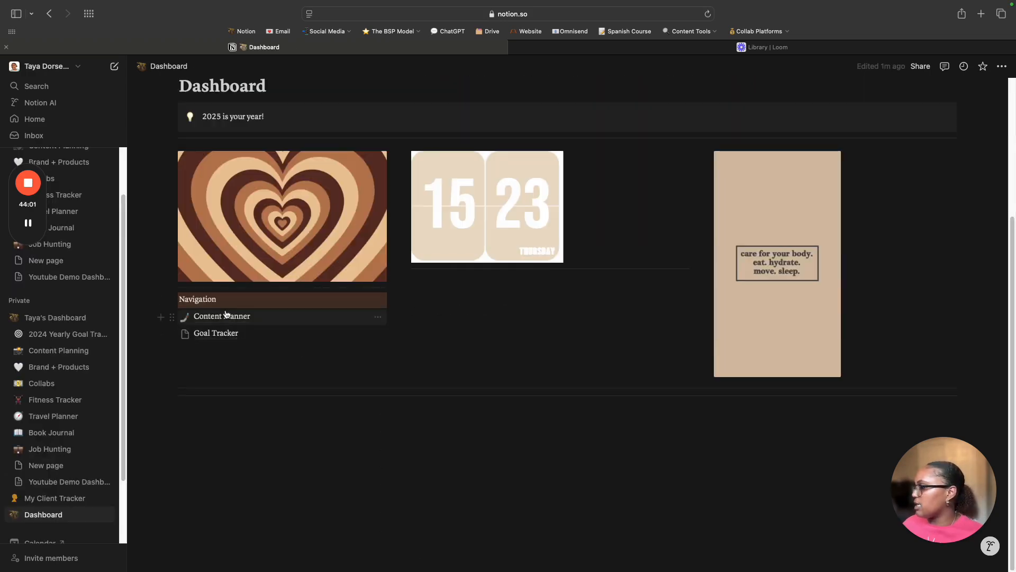
# Review the Content Planner sub-page's calendar and IDEAS table, and return to the Dashboard.
pyautogui.click(226, 315)
pyautogui.scroll(-10, 569, 318)
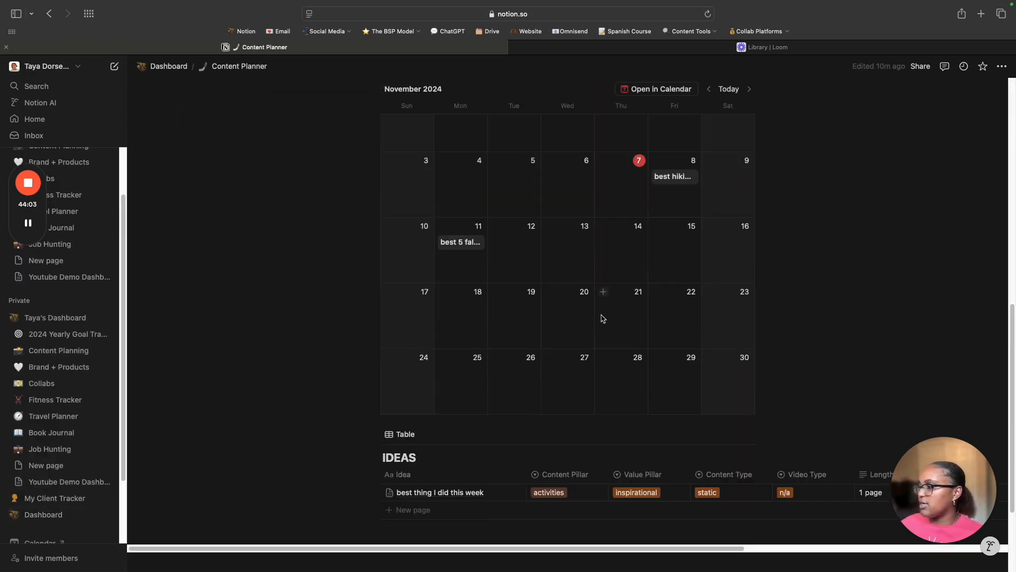
pyautogui.scroll(-3, 602, 318)
pyautogui.scroll(5, 602, 318)
pyautogui.click(168, 66)
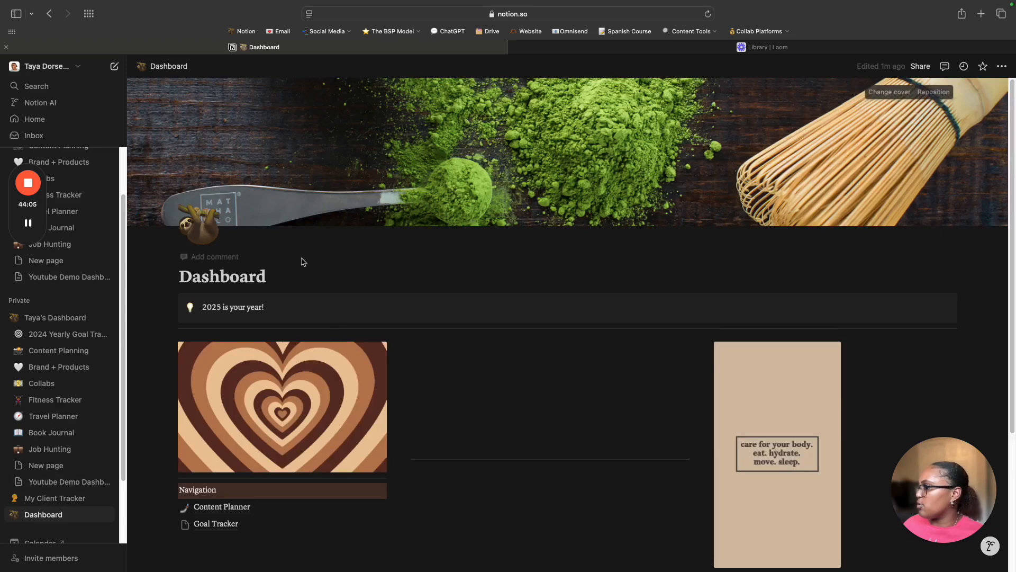
# From the empty Goal Tracker sub-page, search the template marketplace for "yearly goal tracker".
pyautogui.scroll(-3, 302, 262)
pyautogui.click(221, 365)
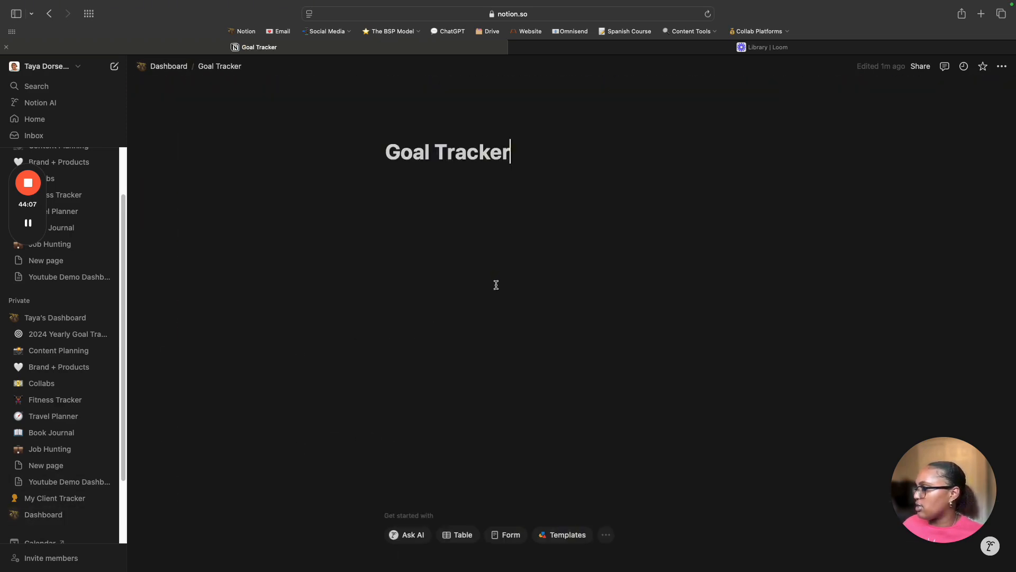
pyautogui.click(562, 535)
pyautogui.click(809, 106)
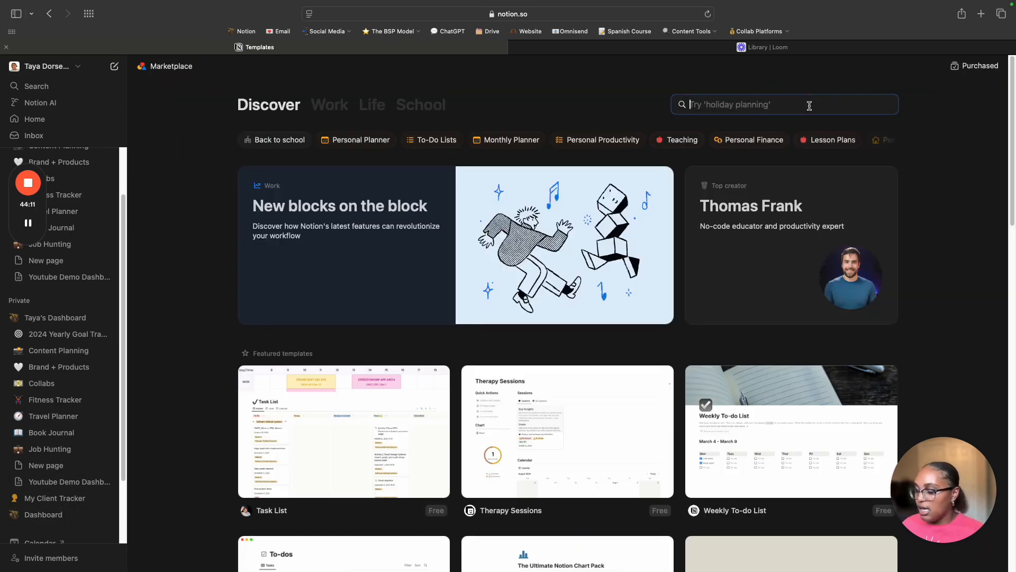
pyautogui.write('go')
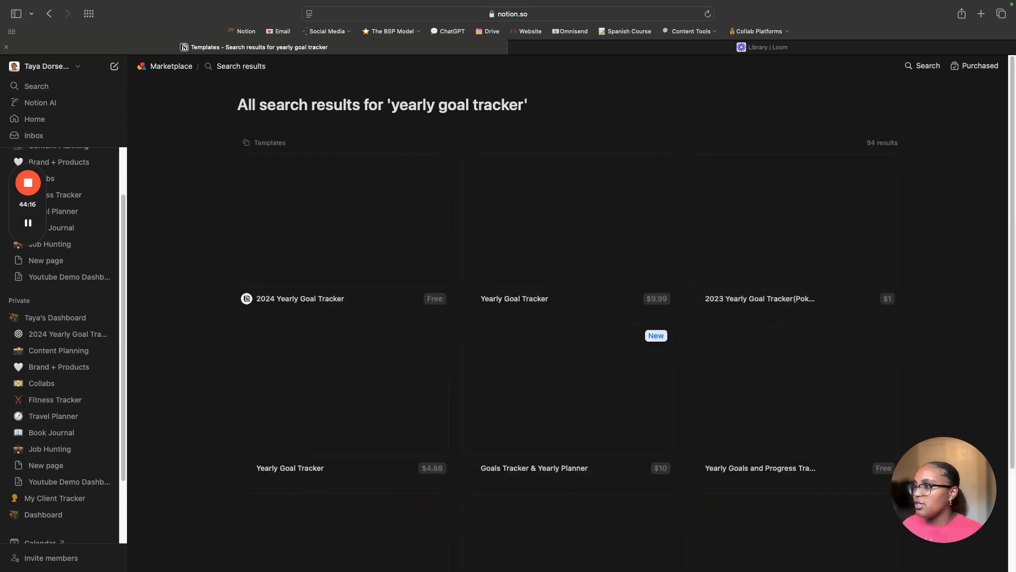
# Examine the 2024 Yearly Goal Tracker template's details and its live preview, including the quarterly goals, 2024 Goals board and habit tracker.
pyautogui.scroll(-3, 808, 242)
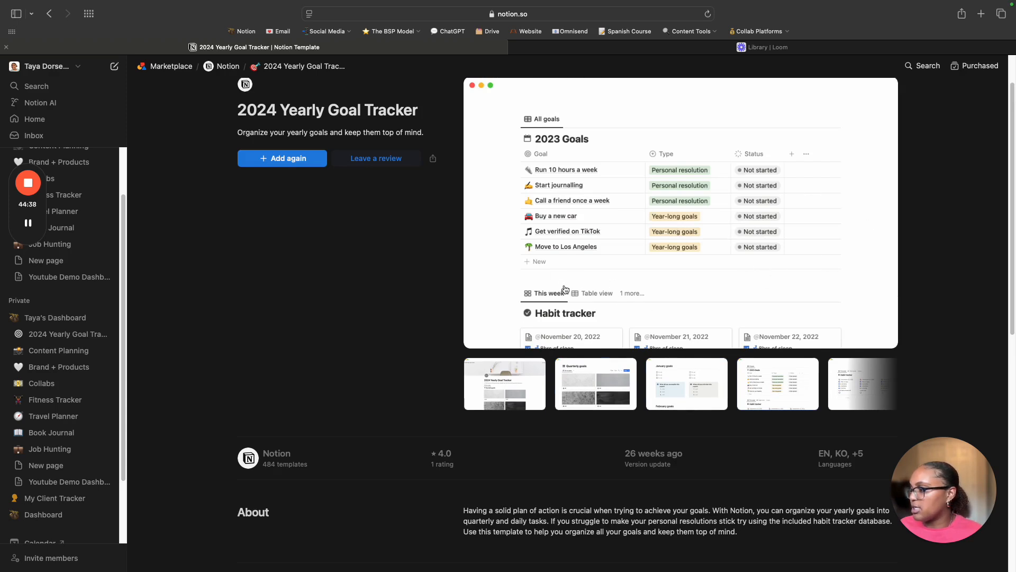
pyautogui.scroll(-1, 618, 330)
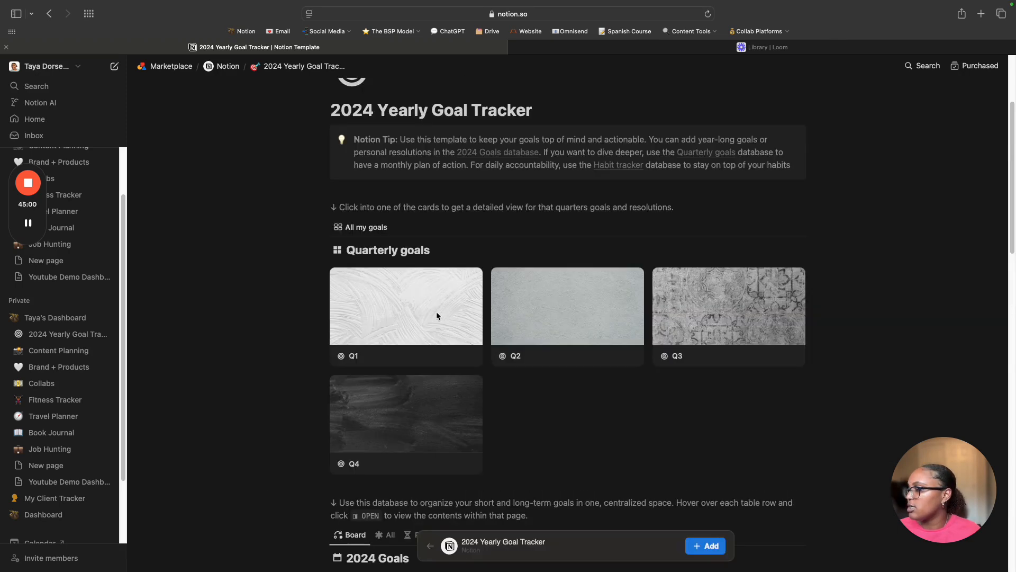
pyautogui.scroll(-15, 395, 316)
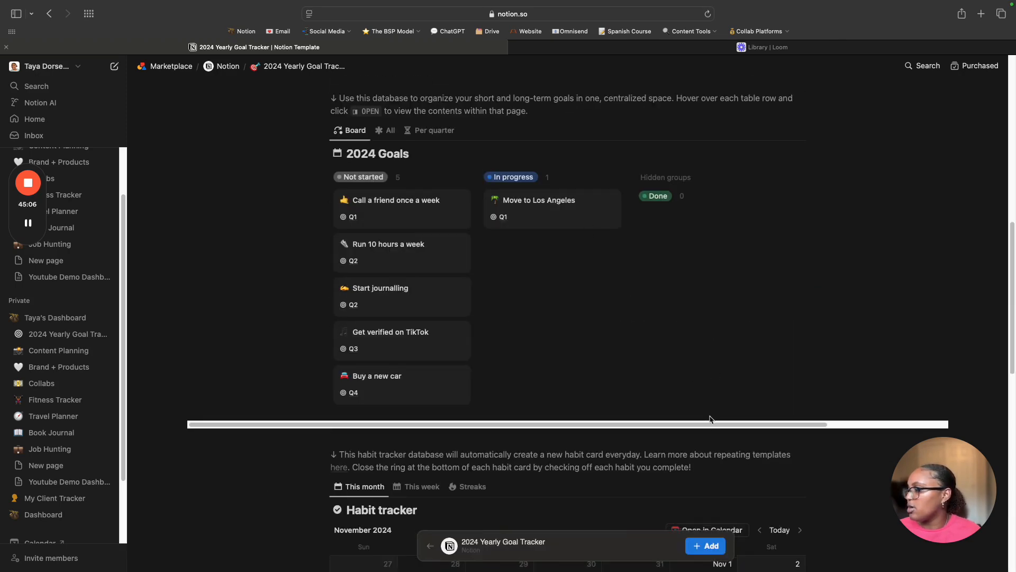
pyautogui.scroll(-5, 655, 403)
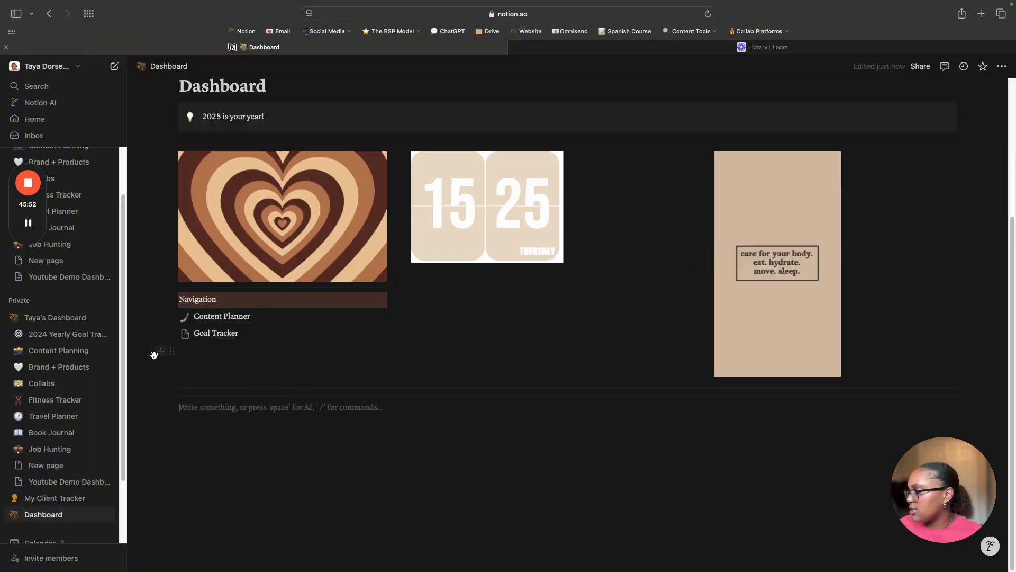
pyautogui.click(159, 351)
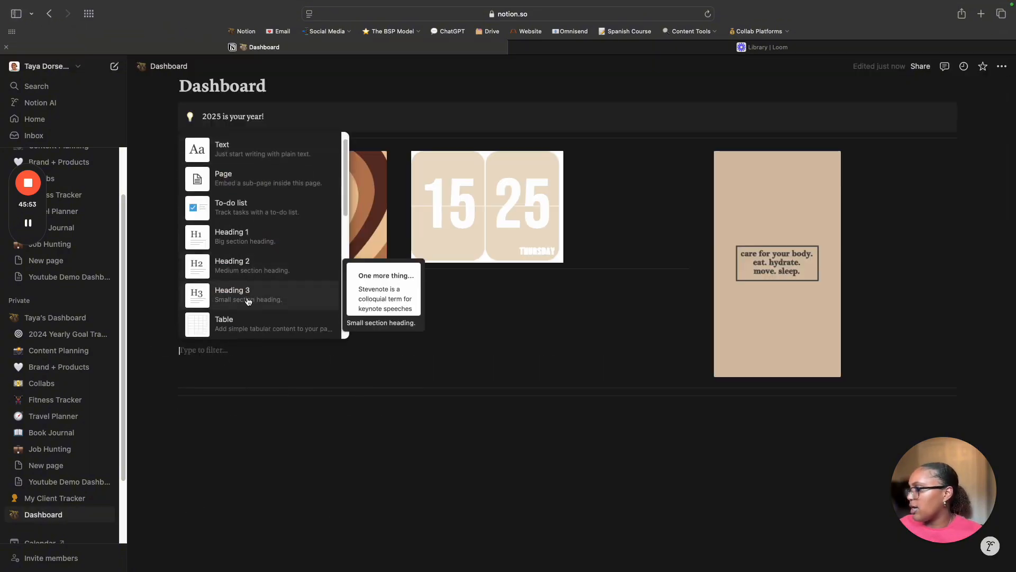
pyautogui.scroll(-1, 248, 299)
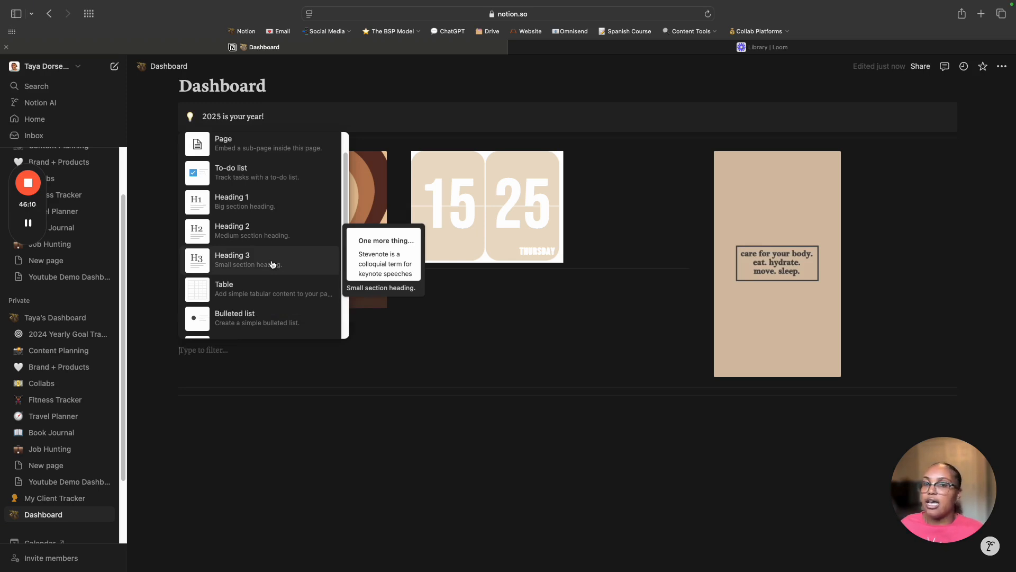
pyautogui.press('Escape')
# Open the 2024 IG Content Calendars page inside the existing personal dashboard's Content Planning page.
pyautogui.click(56, 318)
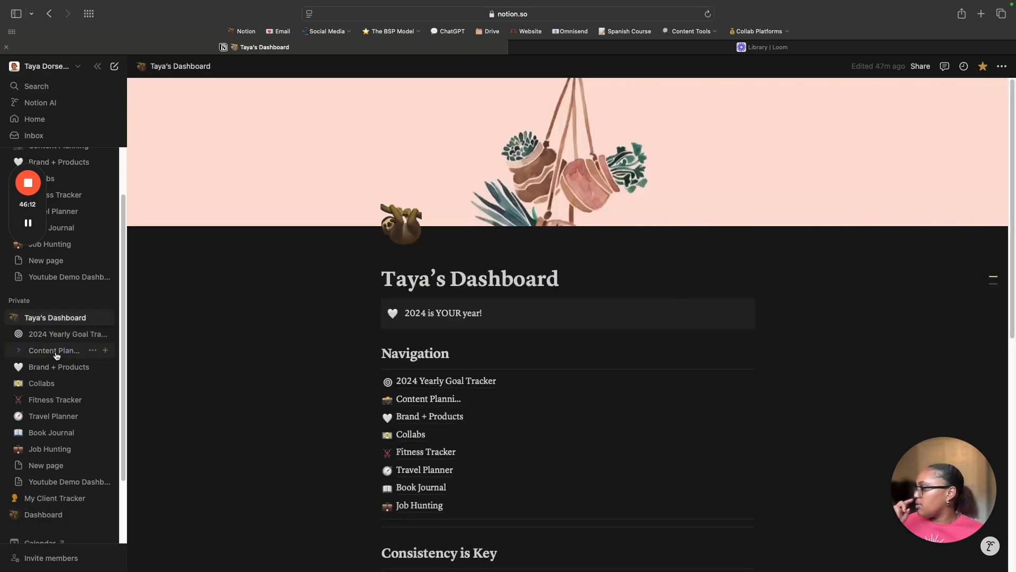
pyautogui.click(57, 351)
pyautogui.click(434, 356)
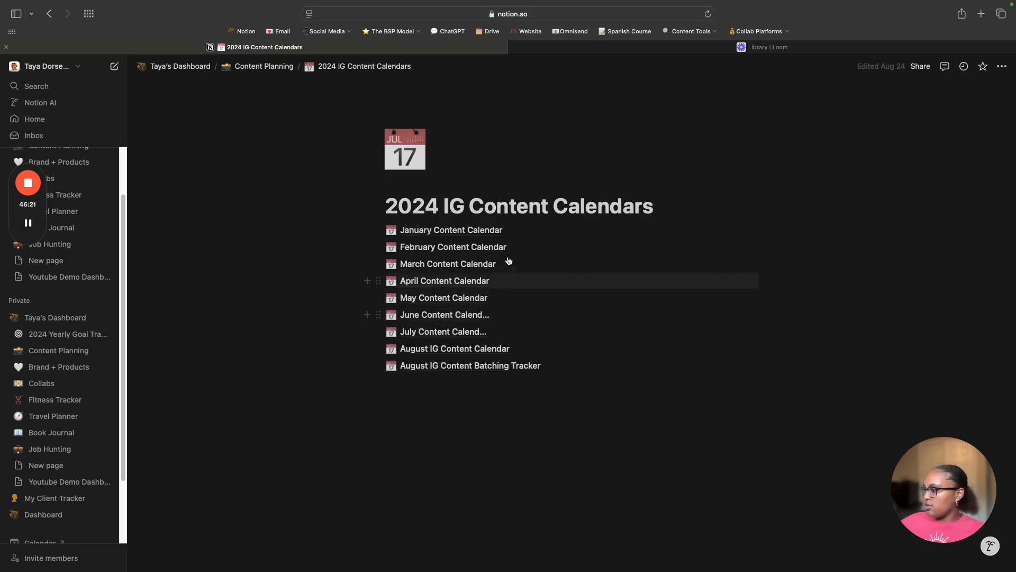
# Examine the January Content Calendar's plan ahead table, and open the July Content Calendar from the 2024 IG Content Calendars list.
pyautogui.click(455, 229)
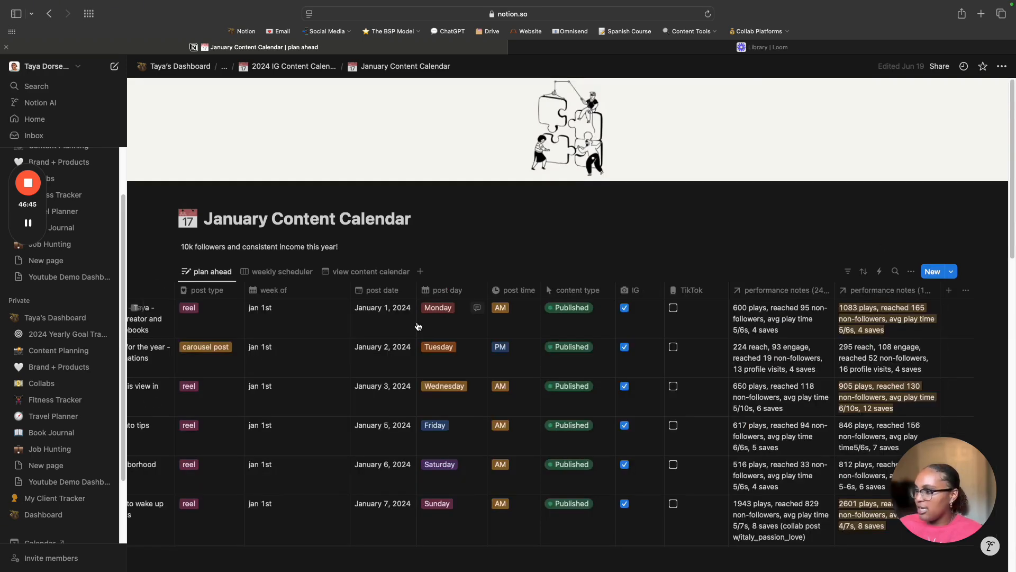
pyautogui.hscroll(-5, 417, 325)
pyautogui.scroll(-9, 418, 327)
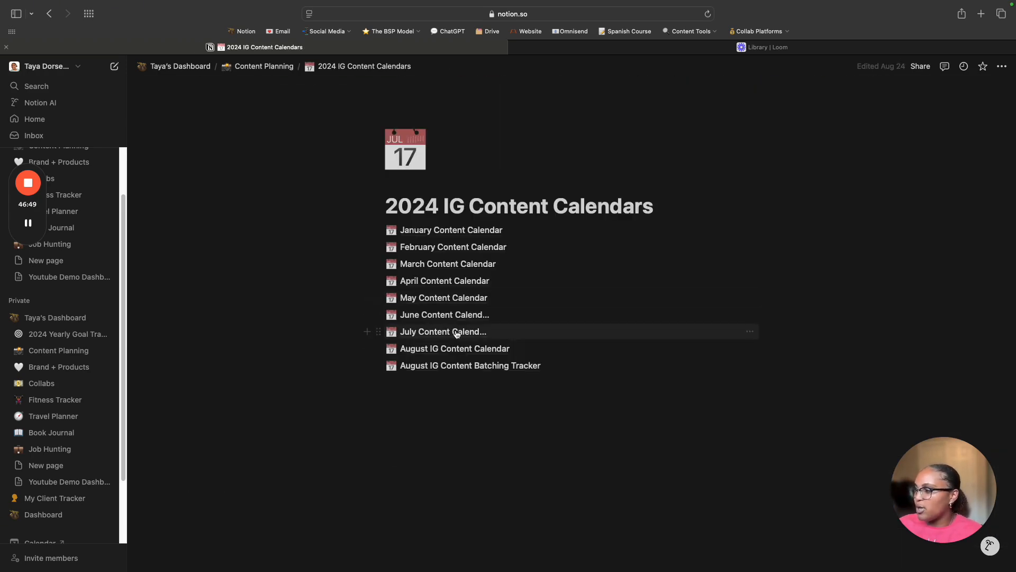
pyautogui.click(451, 332)
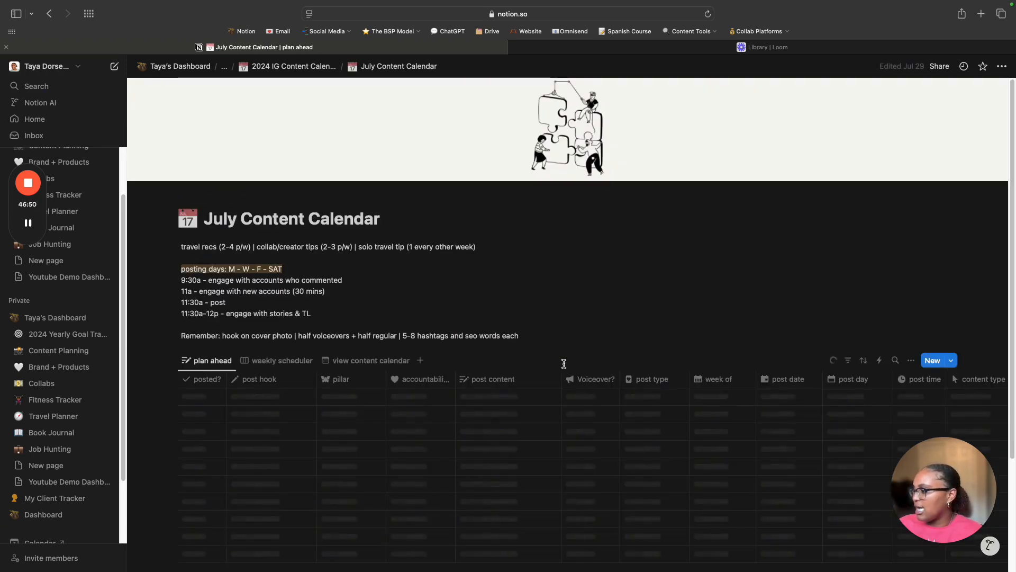